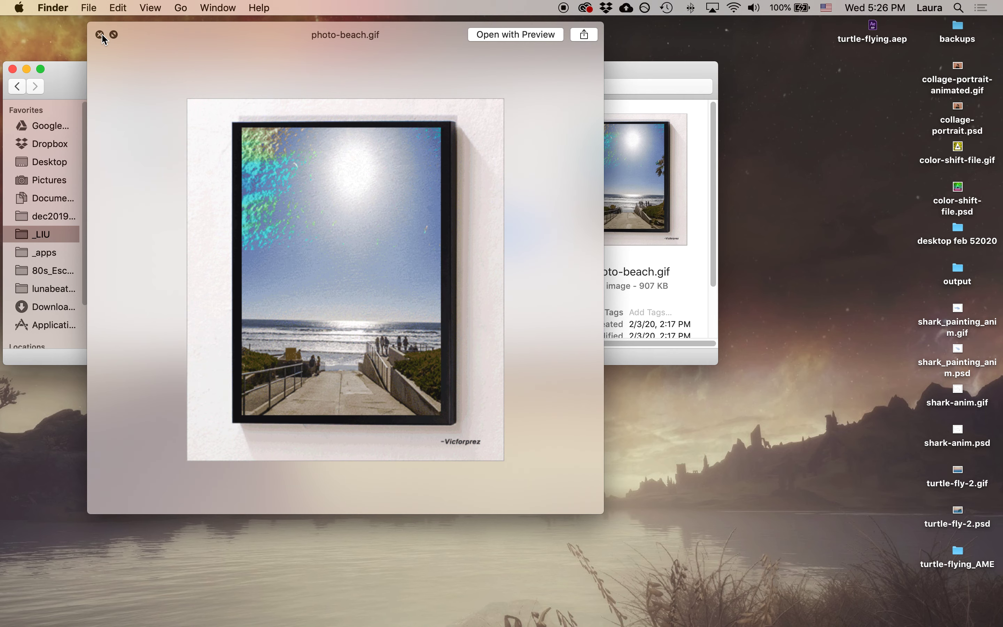
Step: Preview the example animations photo-beach.gif and the night-time tree GIF in the photo stop motion folder, closing each preview
click(102, 34)
click(495, 106)
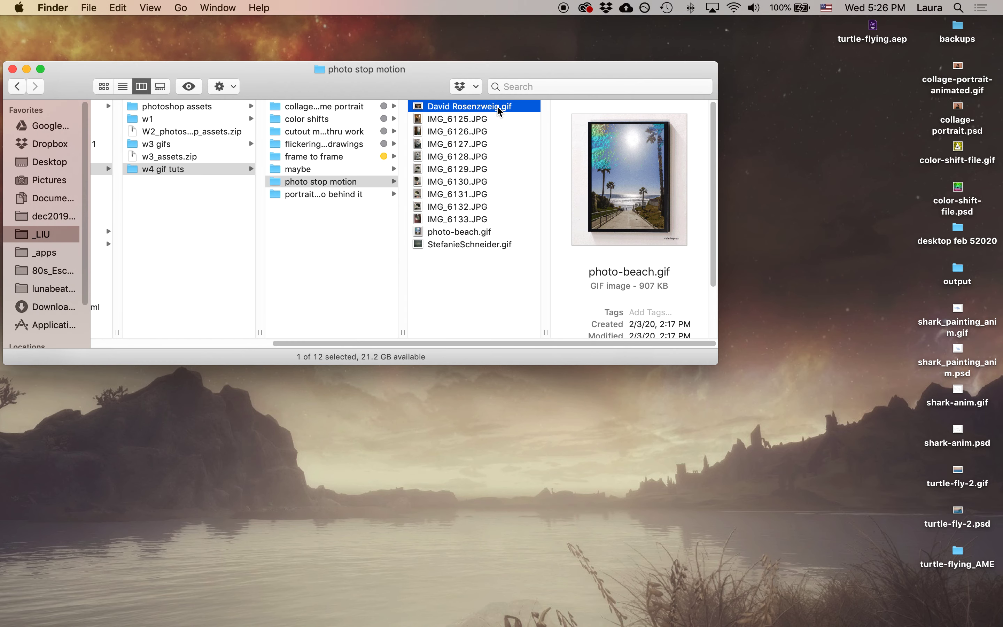
click(471, 233)
click(188, 87)
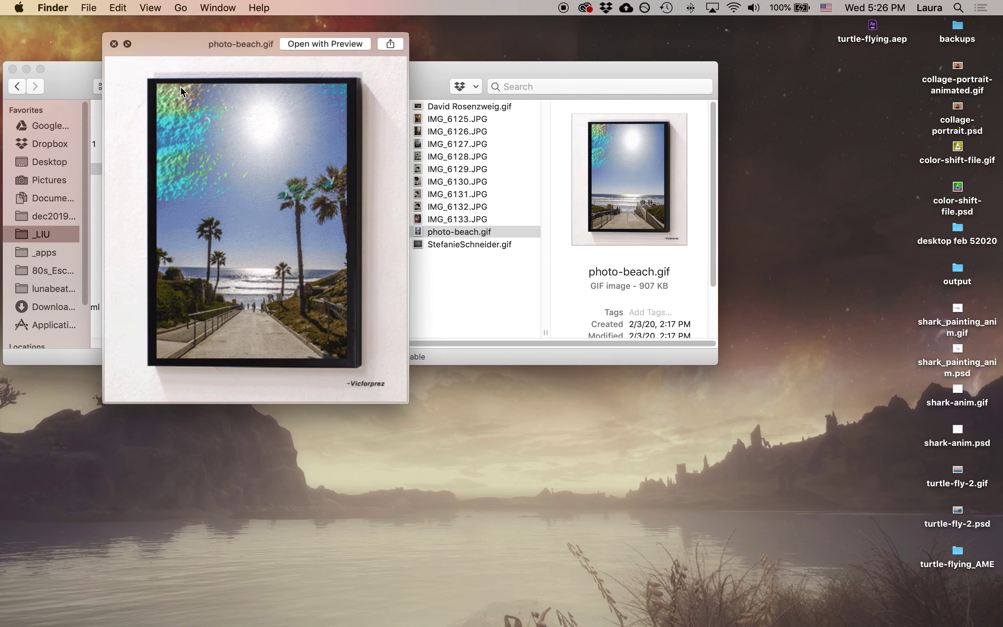
click(489, 108)
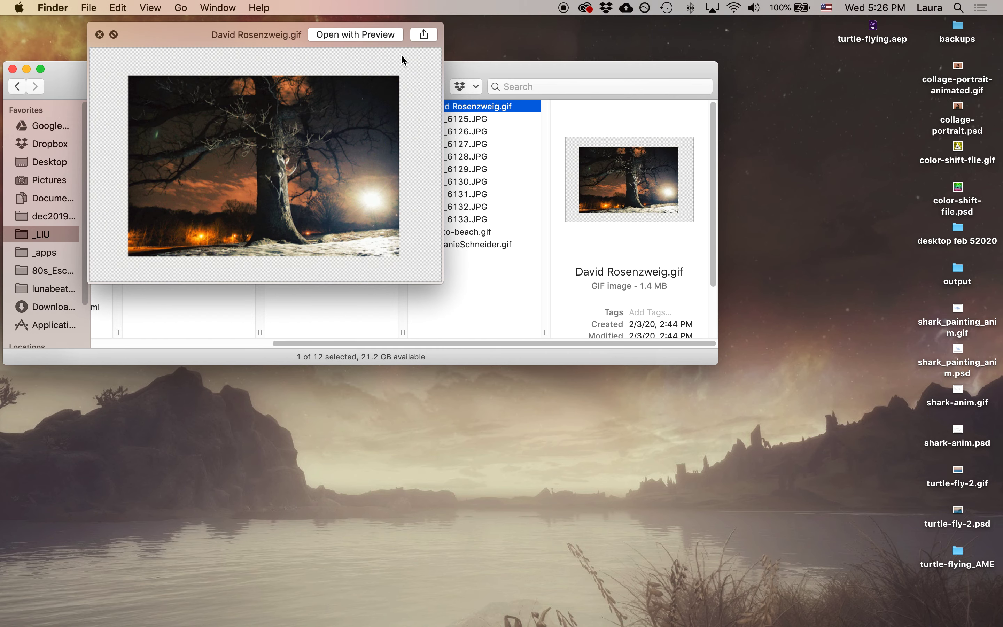
click(100, 35)
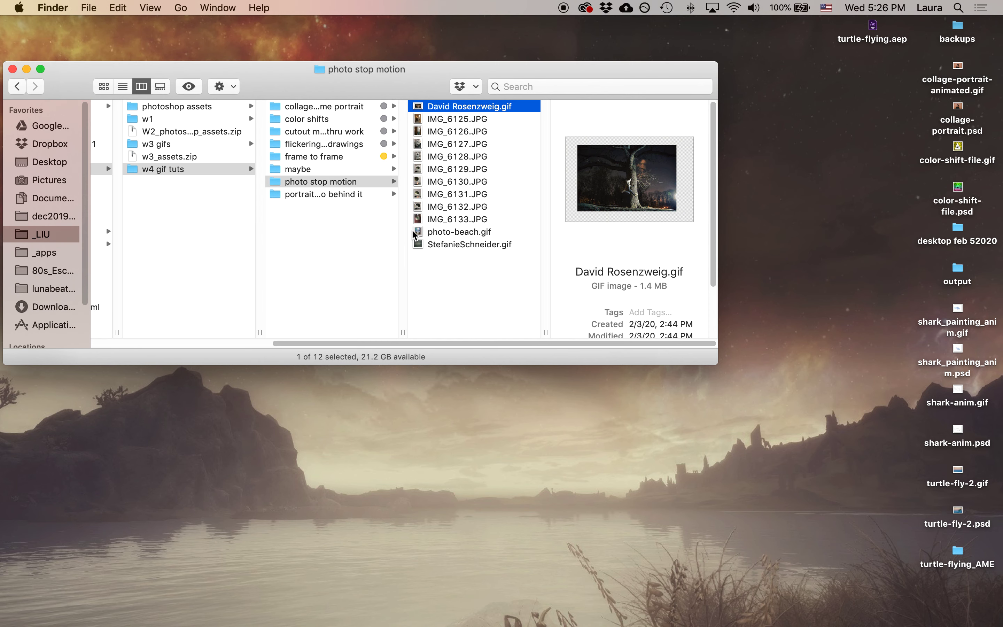
click(489, 280)
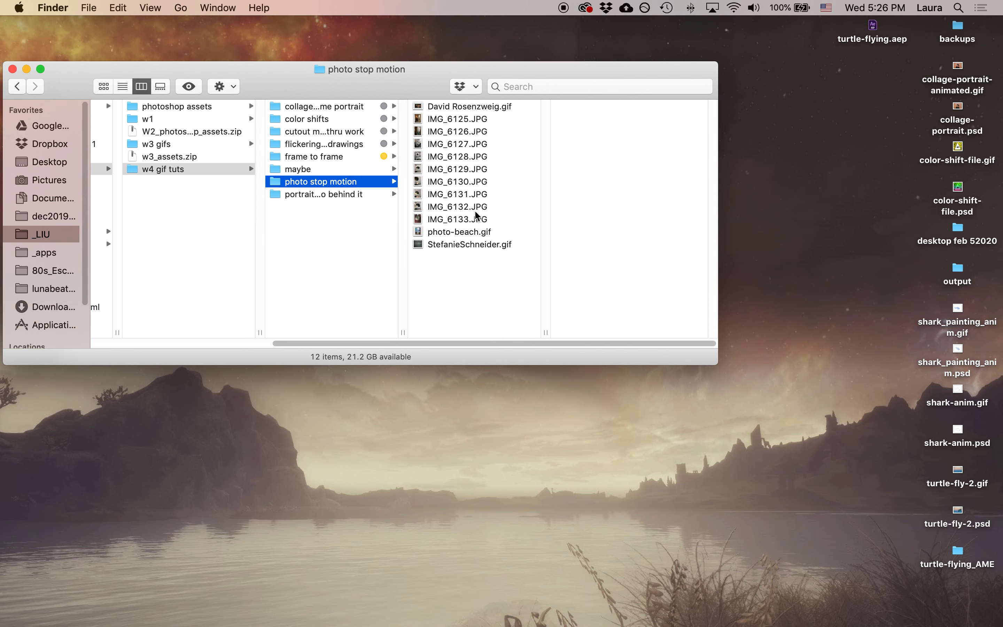
click(474, 234)
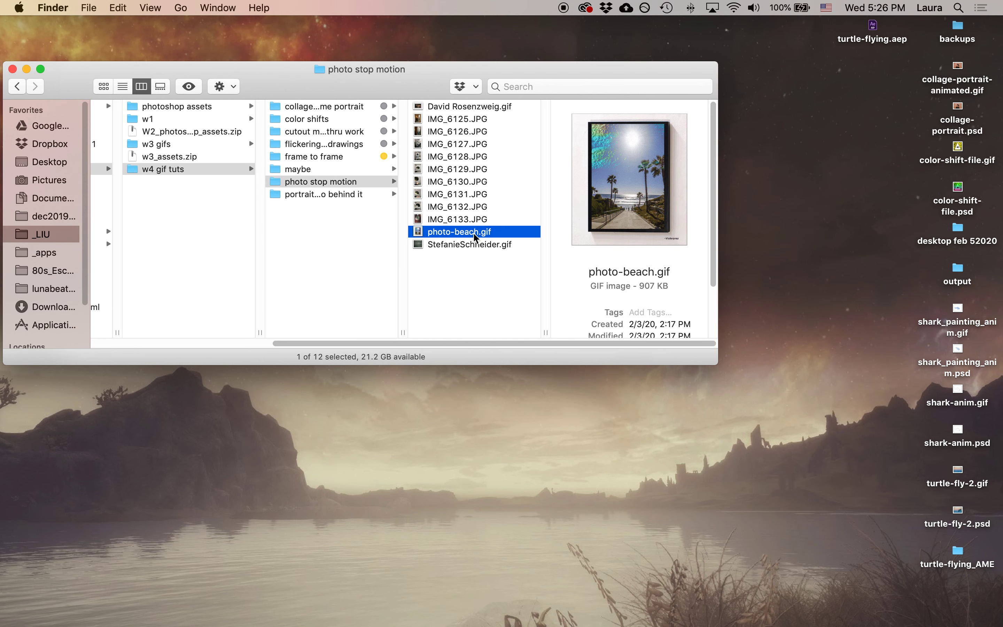
click(473, 257)
Step: Look through the source photos IMG_6125.JPG to IMG_6133.JPG in sequence in the photo stop motion folder
click(484, 119)
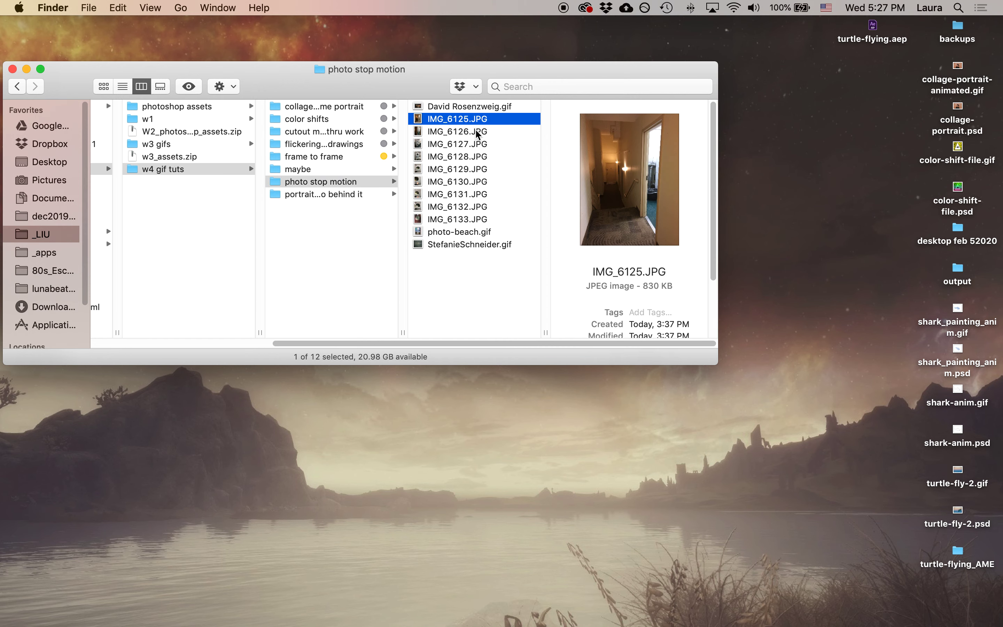
click(478, 132)
click(479, 144)
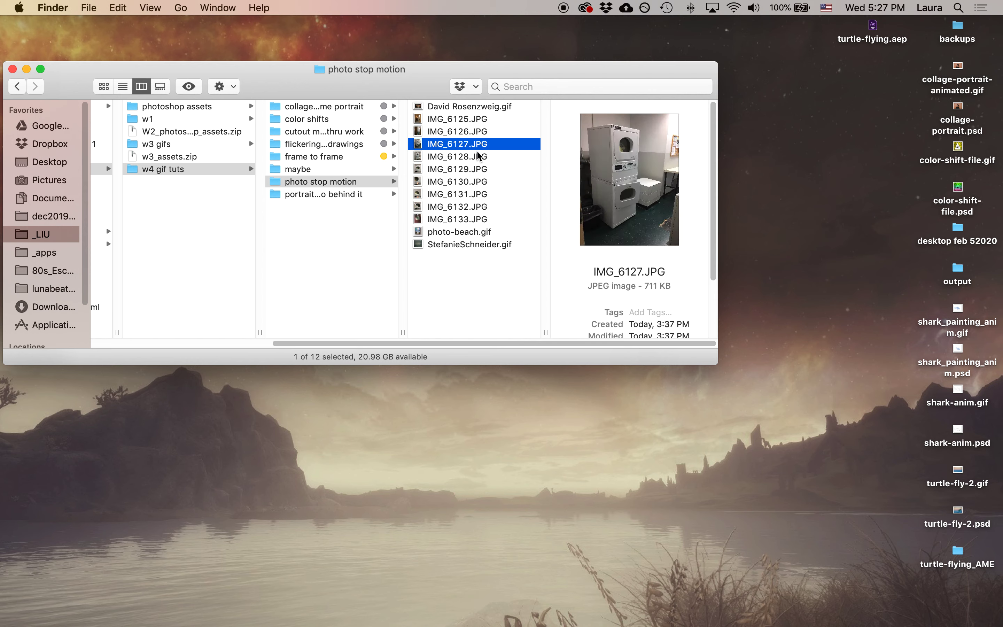
click(479, 157)
click(482, 169)
click(488, 182)
click(492, 195)
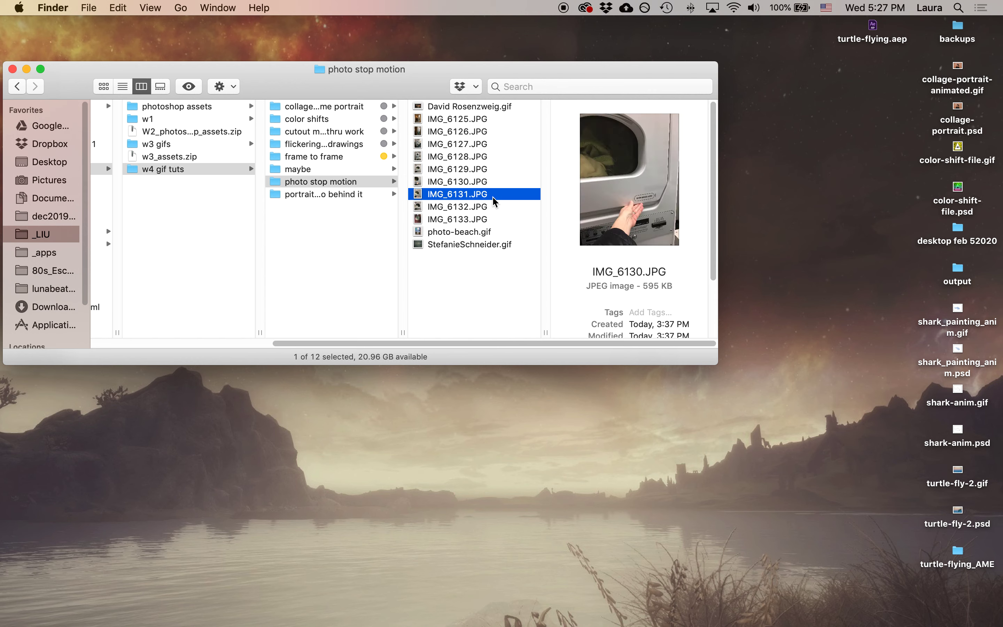
click(494, 206)
click(496, 219)
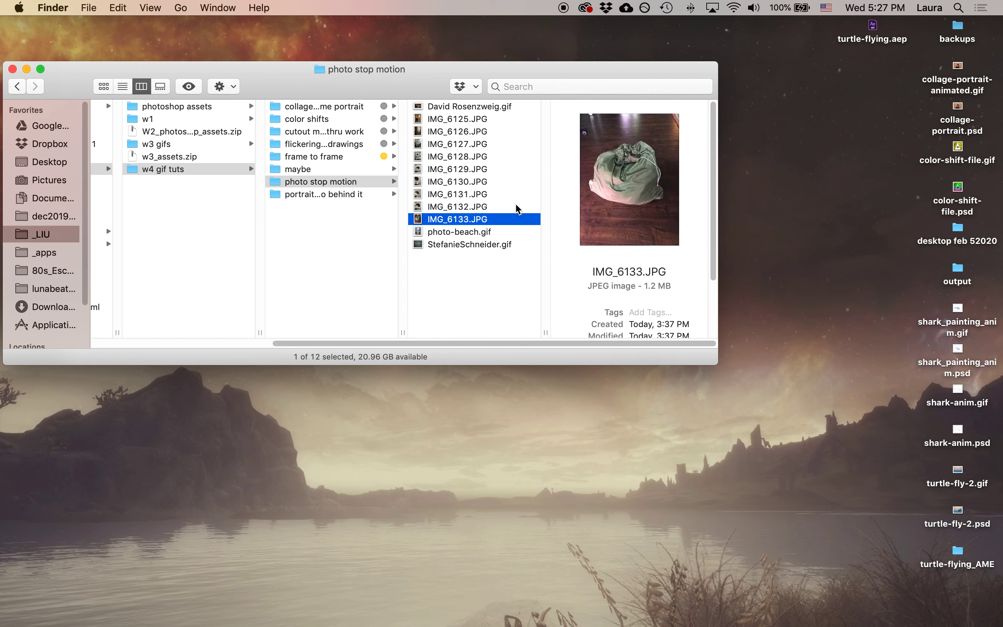
Step: Play photo-beach.gif once more in a preview as the stop-motion reference and close it
click(486, 233)
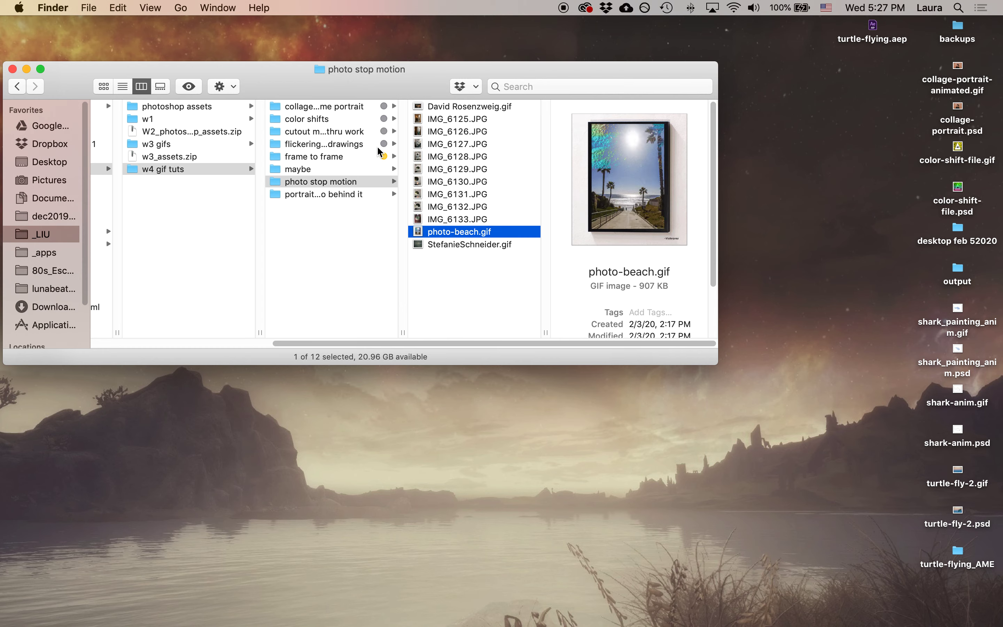
key(space)
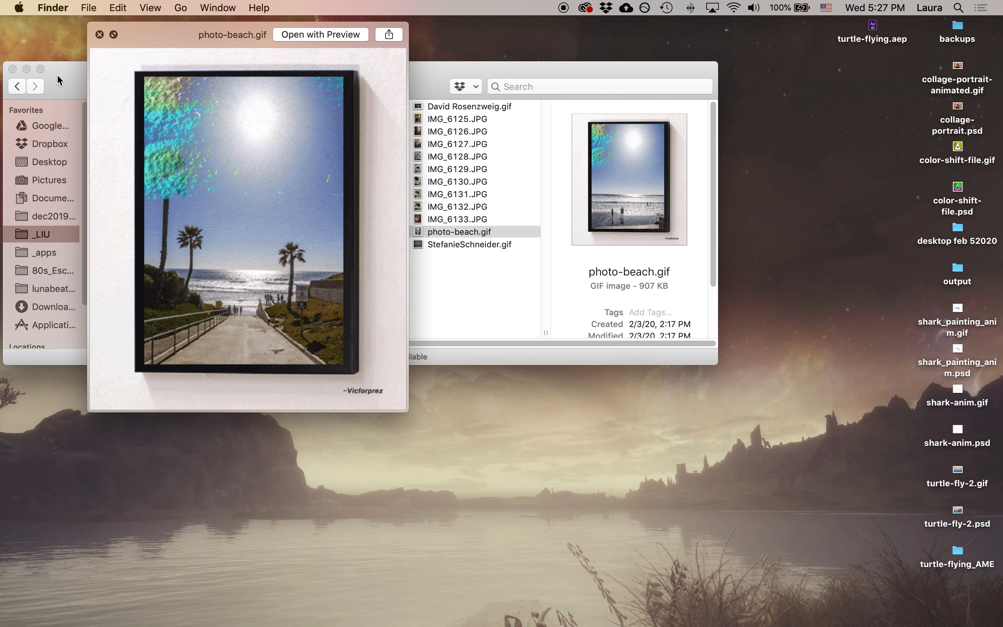
click(100, 35)
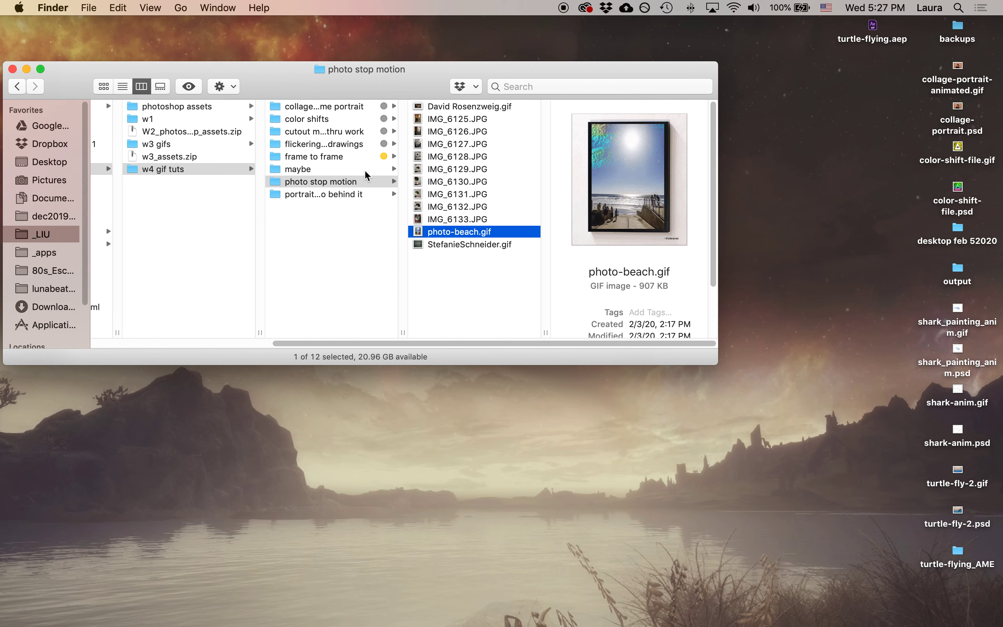
Step: Switch to Photoshop and close the Timeline panel
mouse_move(998, 166)
click(981, 158)
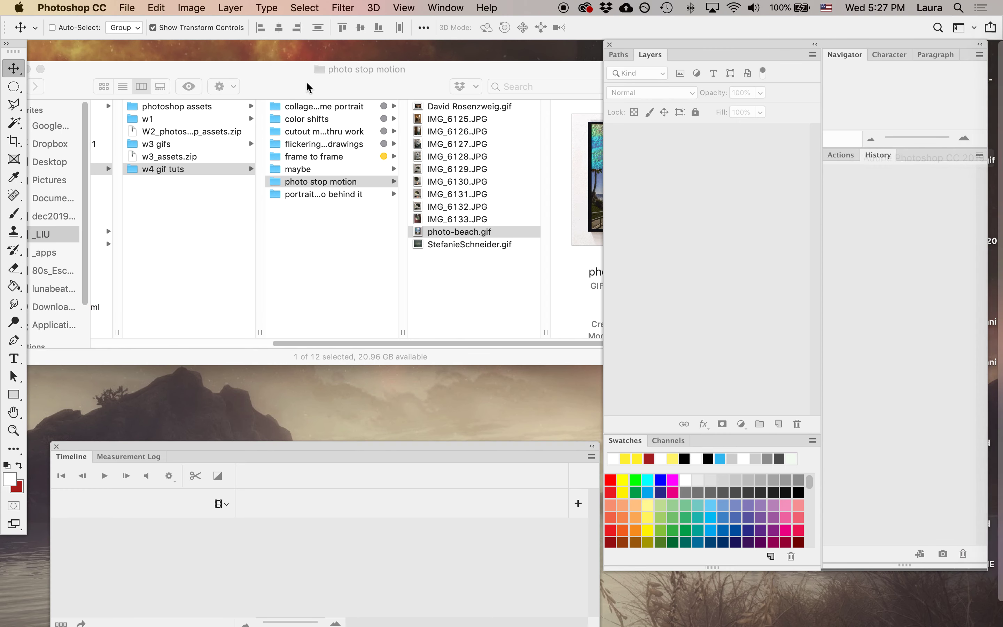
click(57, 446)
Step: Select the nine photos IMG_6125.JPG to IMG_6133.JPG in Finder and open them all in Photoshop
click(443, 261)
drag(514, 120, 526, 212)
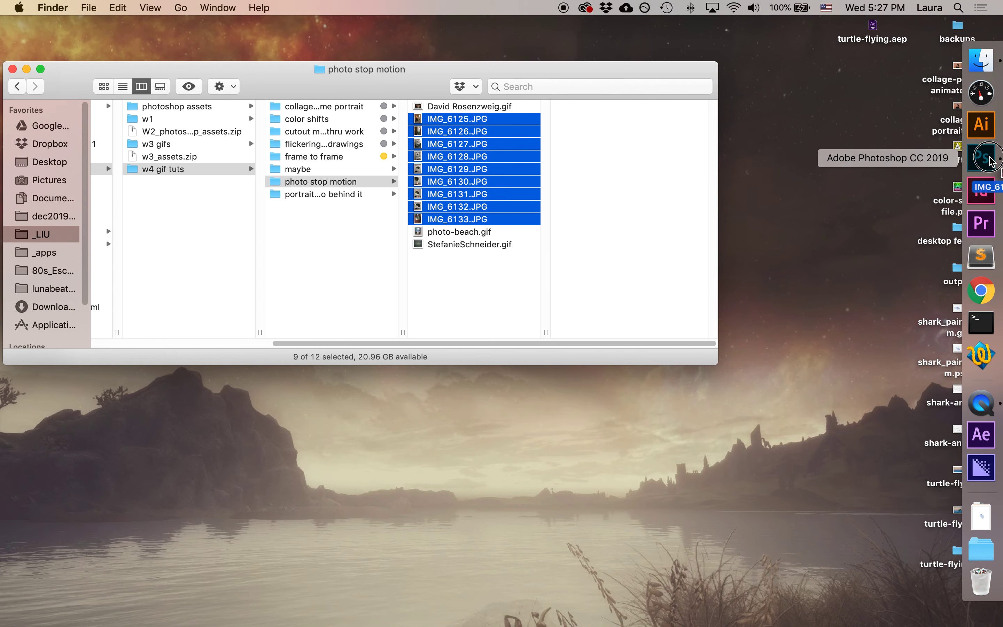
click(989, 159)
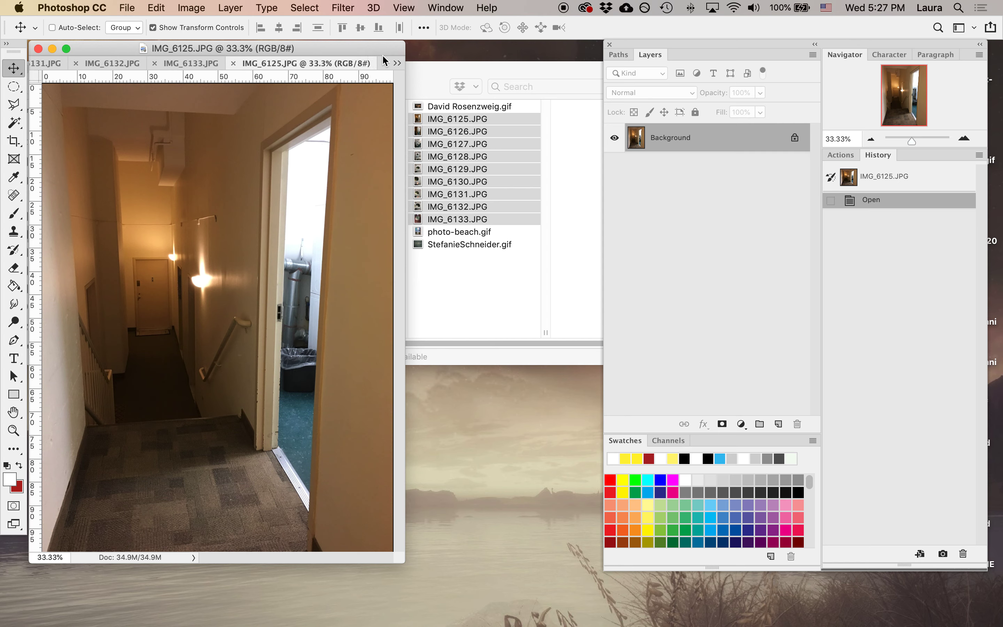
Step: Check the list of open photos and detach IMG_6125.JPG from the tabbed documents into its own floating window
click(397, 64)
click(401, 53)
click(399, 65)
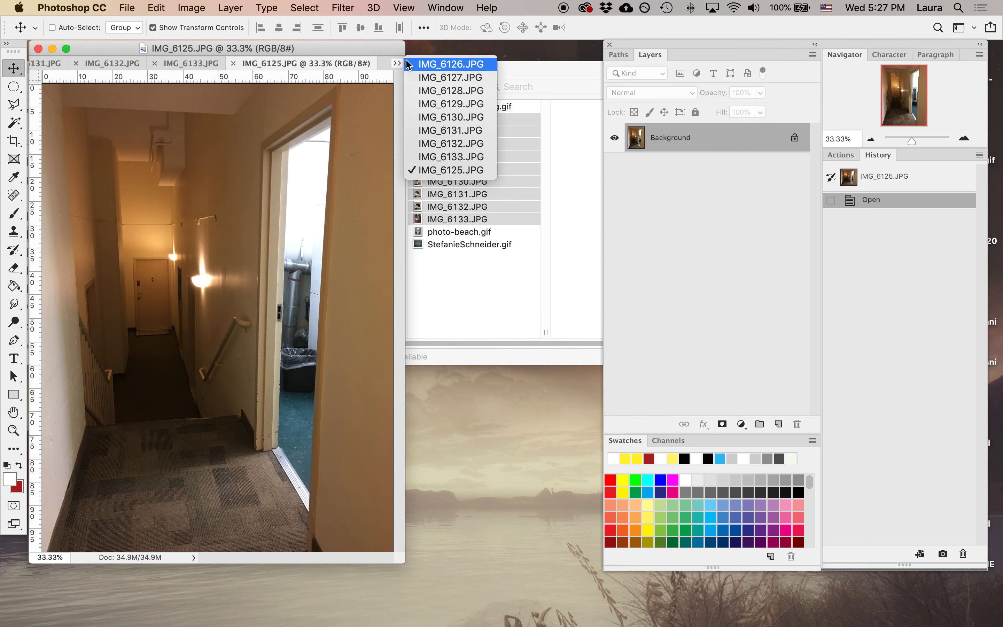
click(320, 61)
drag(316, 66, 327, 129)
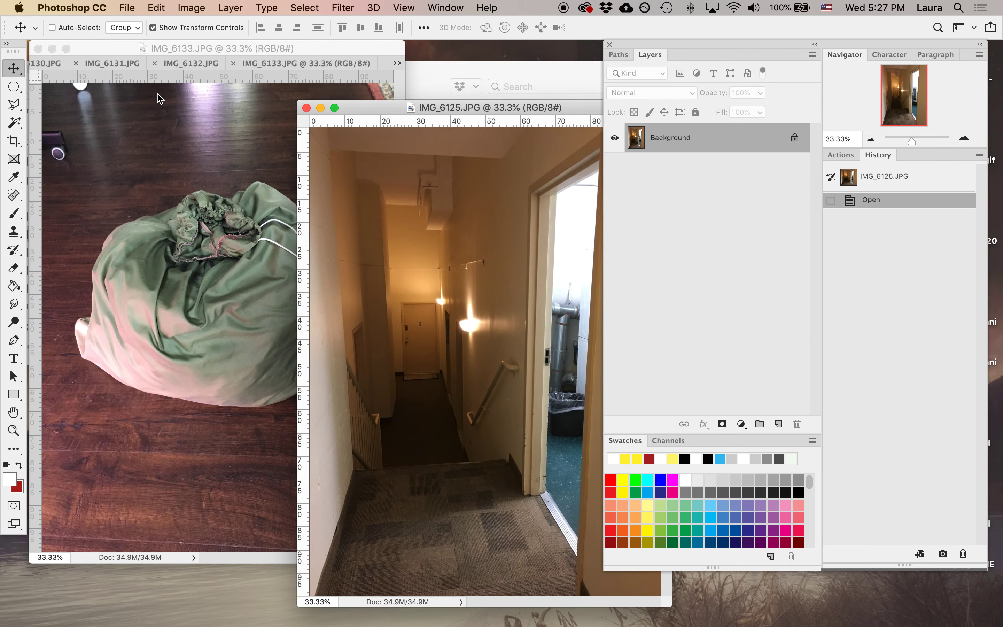
Step: Close IMG_6133.JPG and arrange the floating IMG_6125.JPG window beside the remaining tabbed photos, with IMG_6132.JPG showing
drag(311, 64, 133, 183)
click(128, 174)
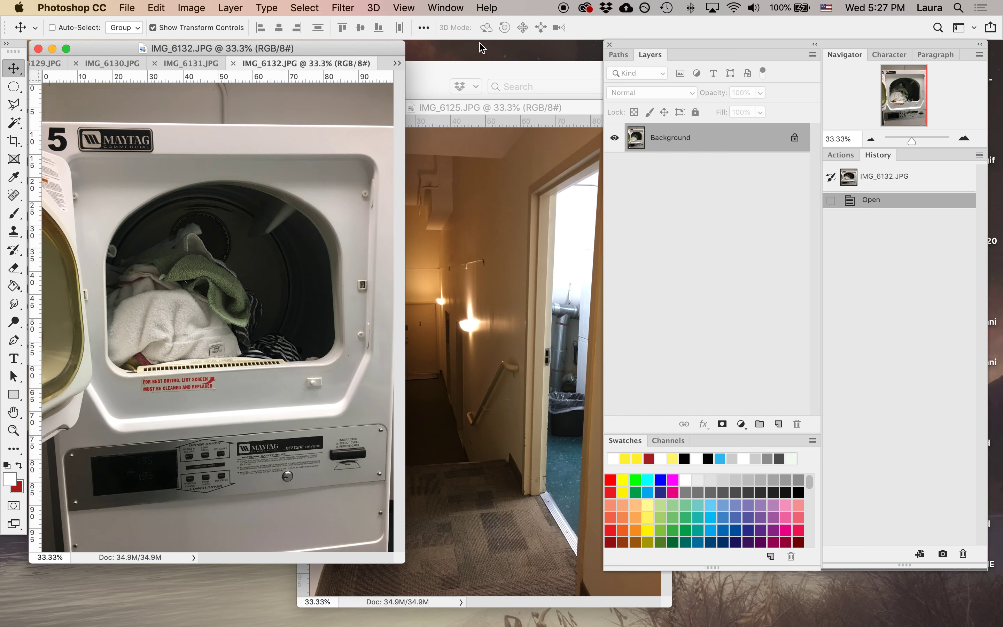
mouse_move(459, 111)
mouse_down()
mouse_move(441, 80)
mouse_move(456, 98)
mouse_up()
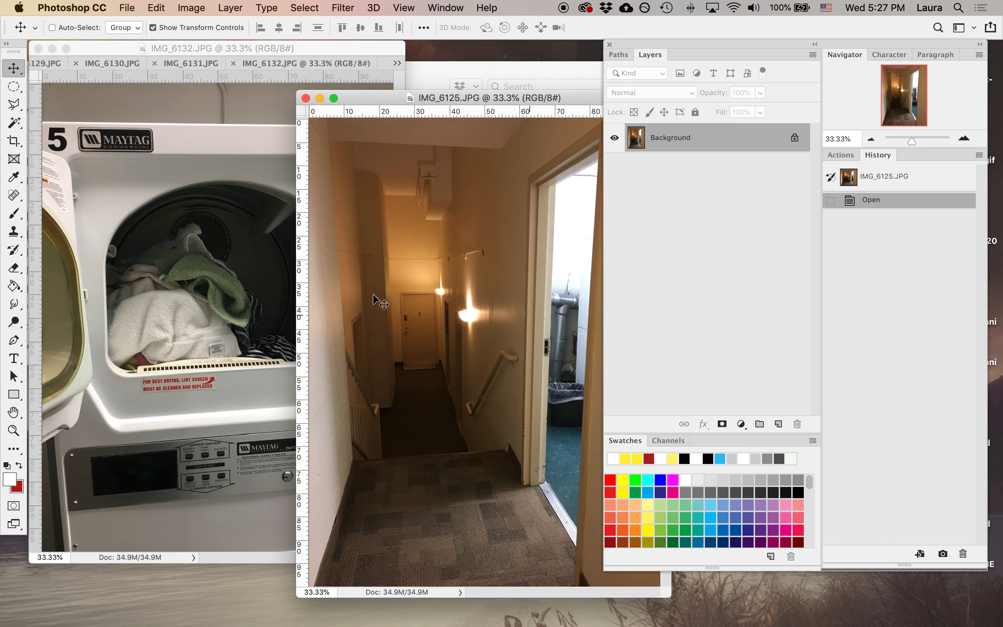
click(194, 225)
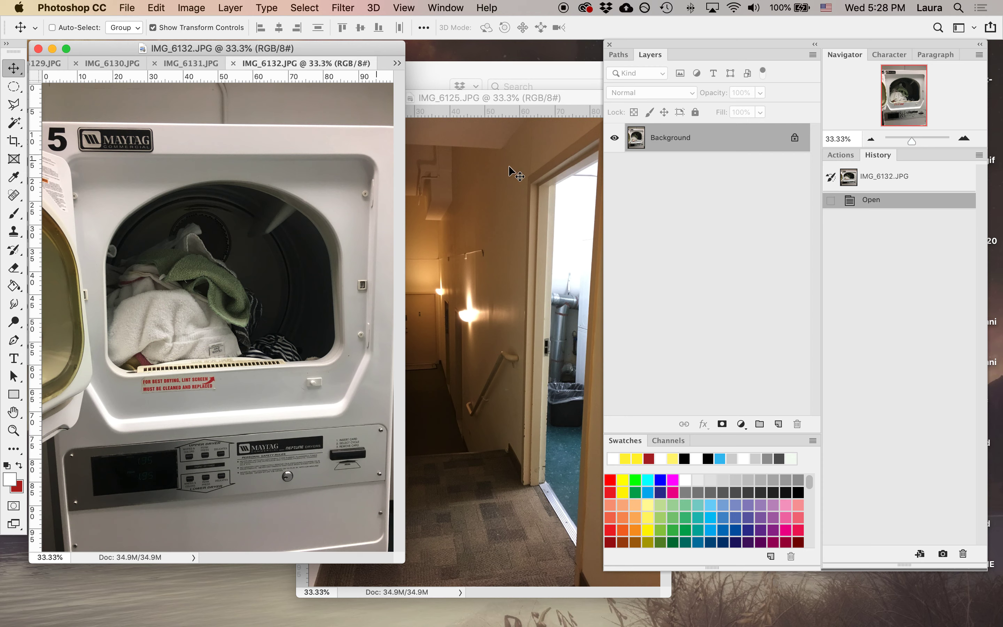
click(428, 102)
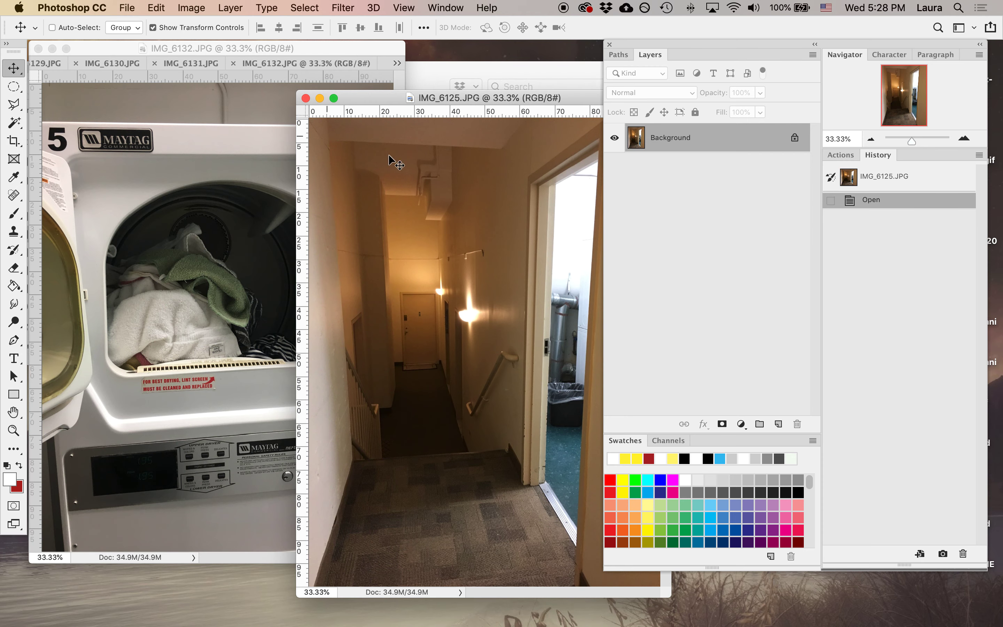
Step: Copy the IMG_6132.JPG photo freely into IMG_6125.JPG as a layer and shift it toward the upper-left of the image
click(231, 179)
drag(309, 205, 440, 206)
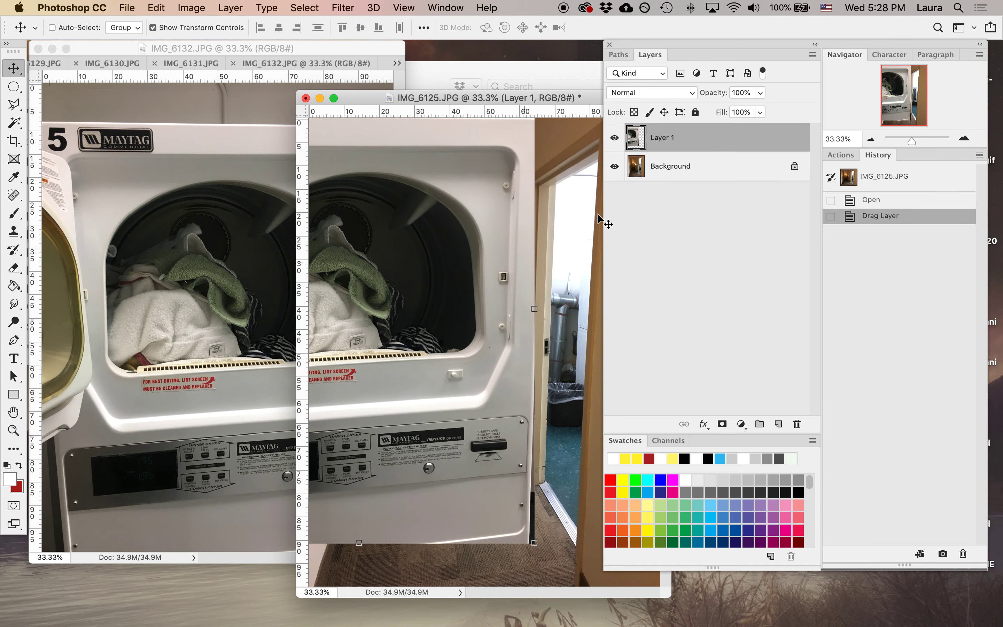
drag(416, 343, 325, 236)
Step: Copy IMG_6132.JPG into IMG_6125.JPG again as a layer aligned with the canvas, and delete the misaligned Layer 1
click(175, 213)
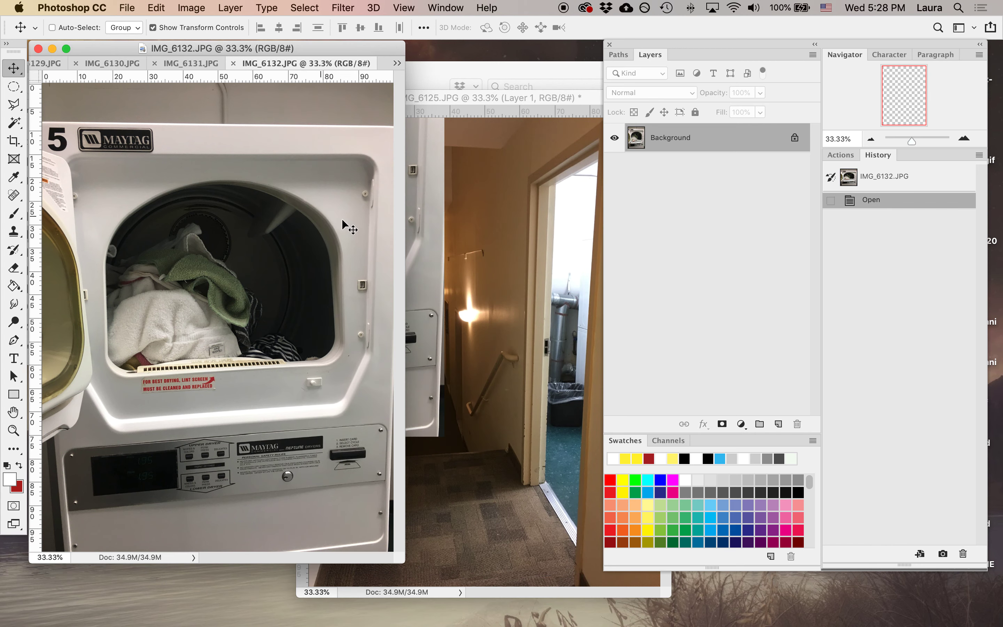
drag(480, 254, 482, 257)
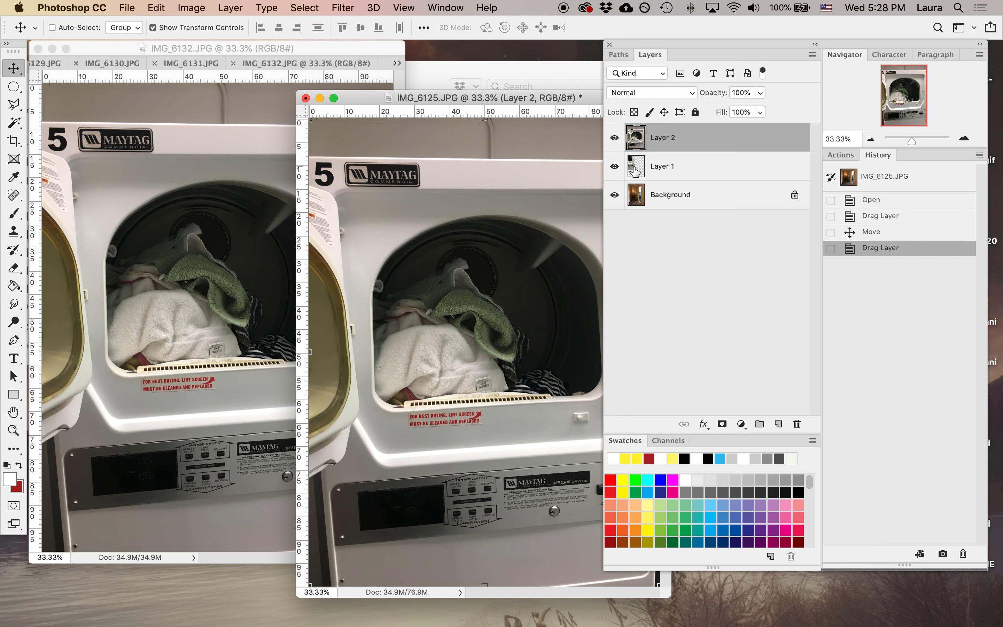
click(680, 166)
click(797, 424)
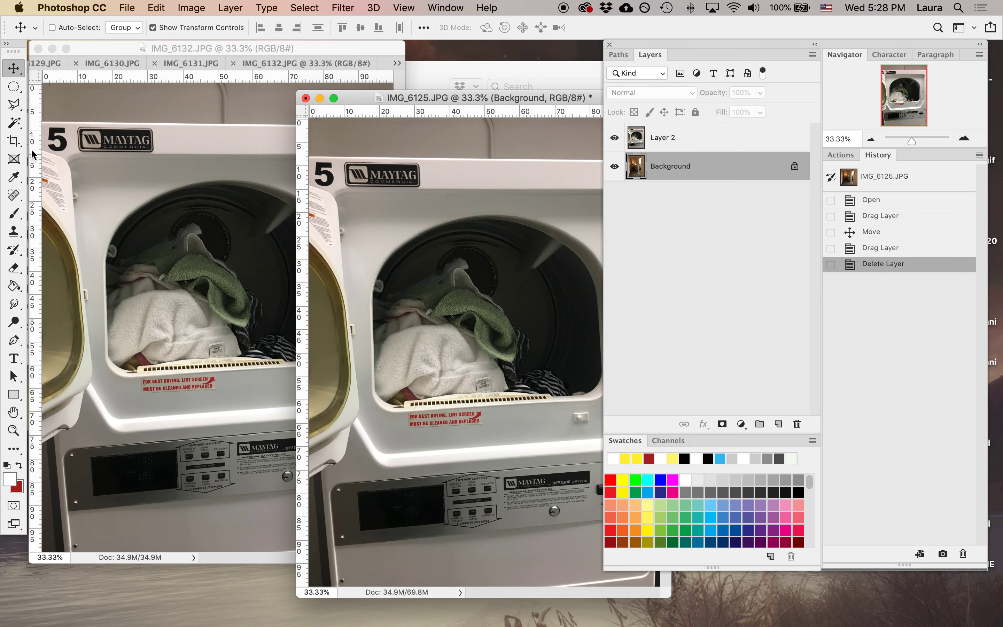
Step: Close IMG_6132.JPG and copy the IMG_6131.JPG photo into IMG_6125.JPG as a new aligned layer
click(91, 171)
click(232, 63)
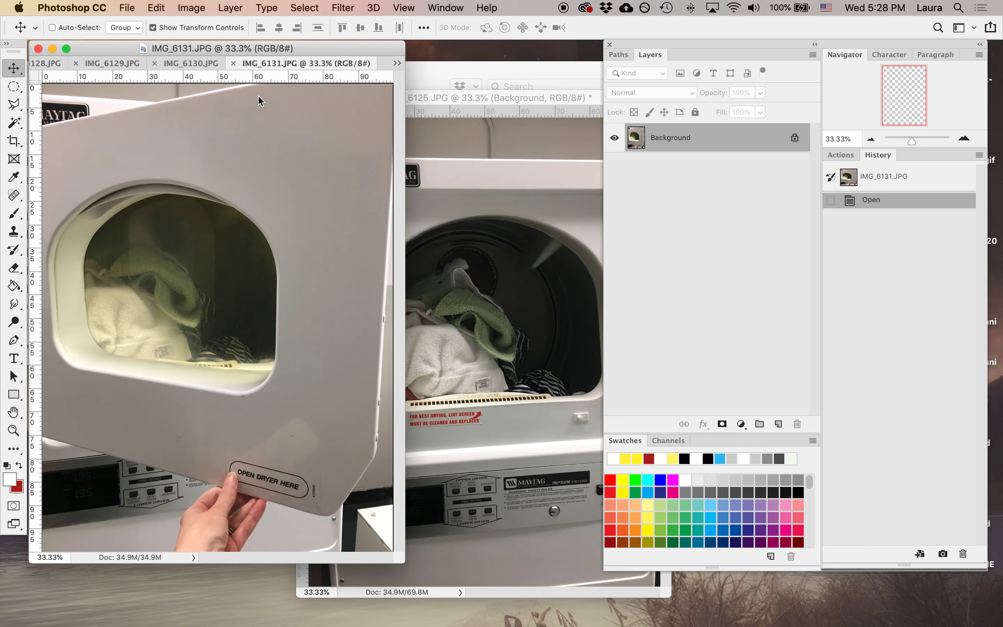
drag(318, 287, 429, 308)
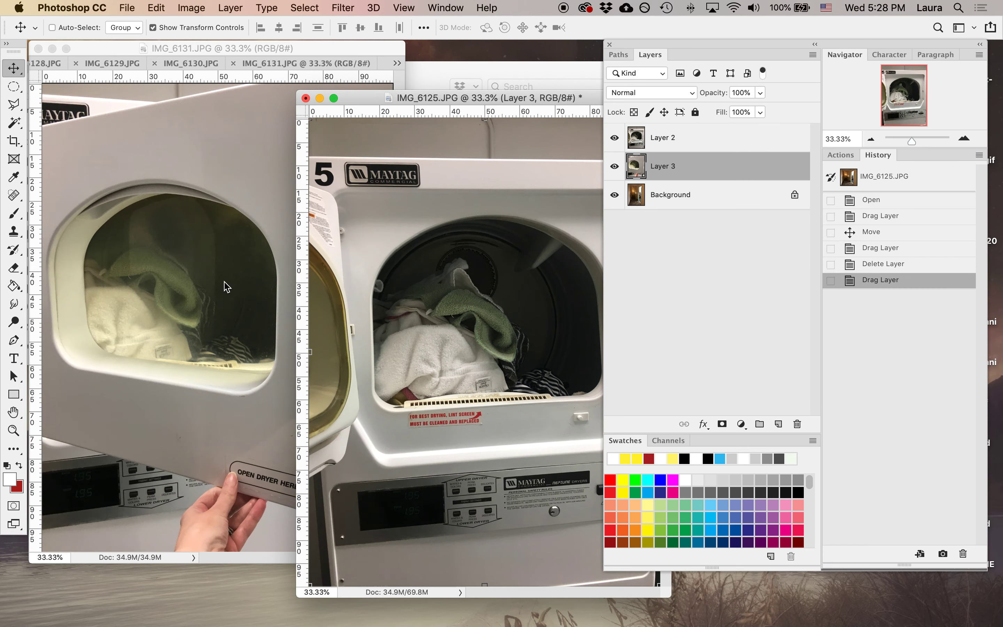
Step: Hide Layer 2 in IMG_6125.JPG and close the source photo IMG_6131.JPG
click(248, 269)
click(505, 257)
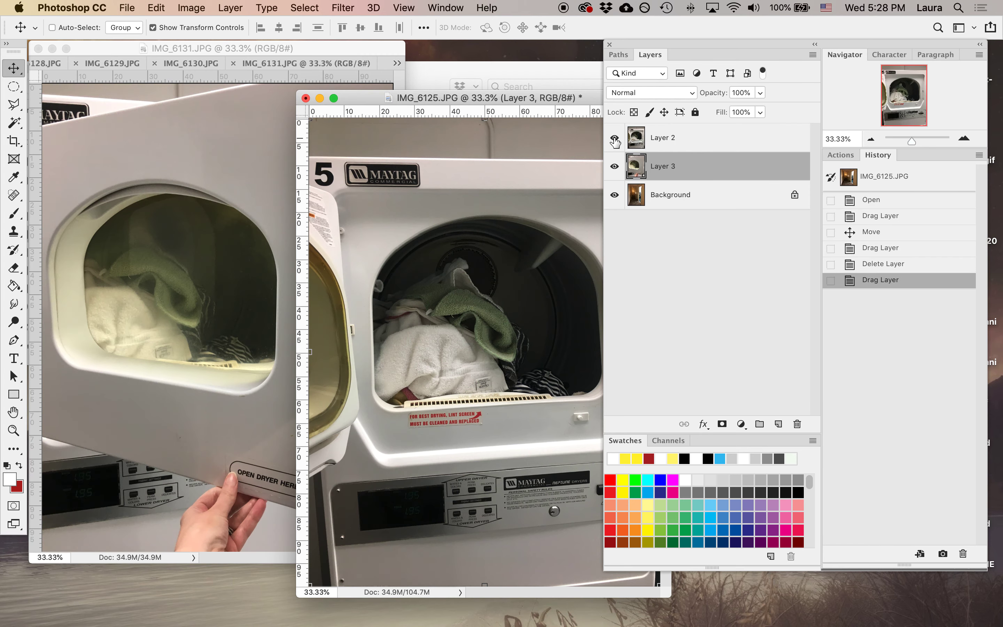
click(614, 138)
click(281, 335)
key(super+w)
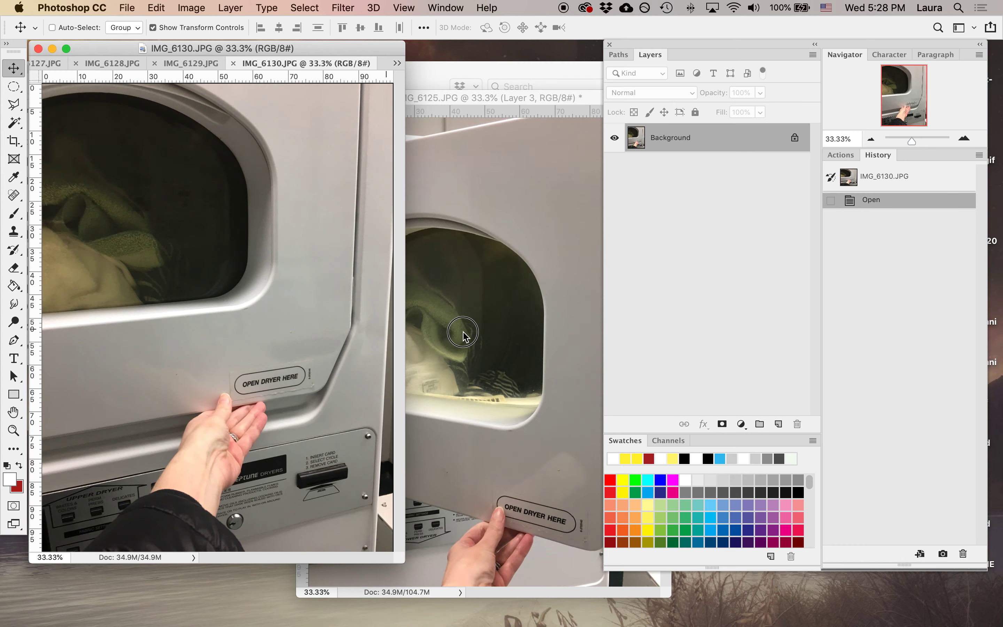
Step: Copy IMG_6130.JPG and IMG_6129.JPG into IMG_6125.JPG as separate aligned layers, closing each source photo once copied
drag(298, 320, 464, 331)
click(158, 242)
key(super+w)
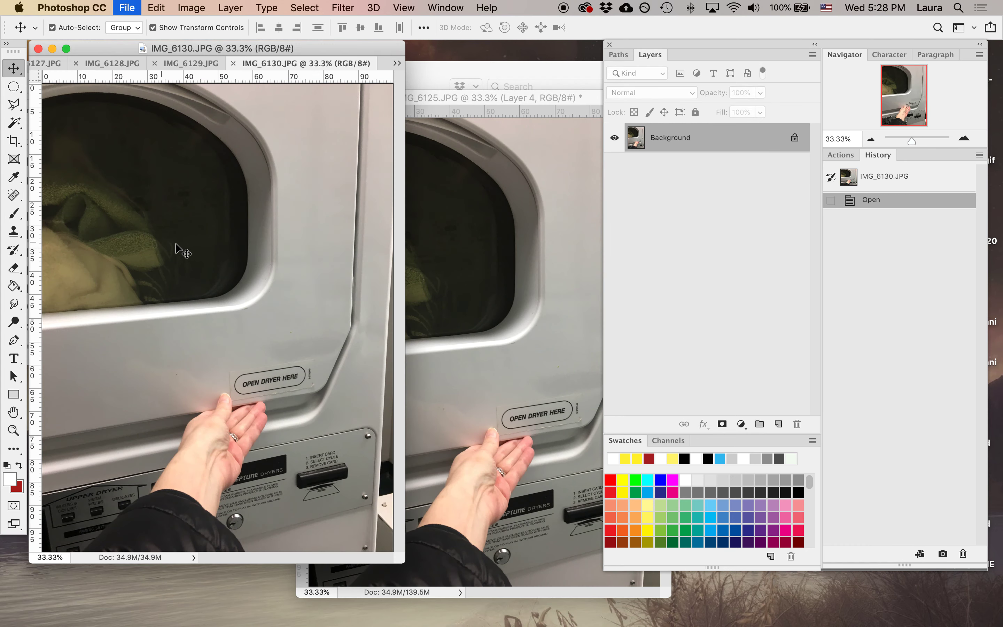
drag(214, 263, 489, 285)
click(202, 287)
key(super+w)
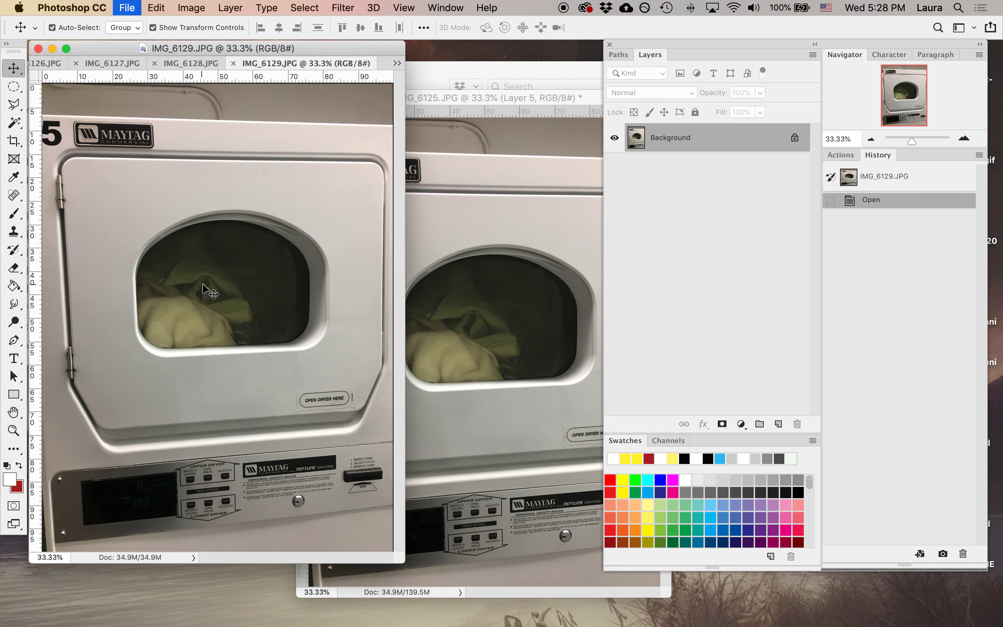
Step: Copy IMG_6128.JPG and IMG_6127.JPG into IMG_6125.JPG as separate aligned layers, closing each source photo once copied
drag(240, 286, 514, 302)
click(258, 291)
key(super+w)
click(179, 276)
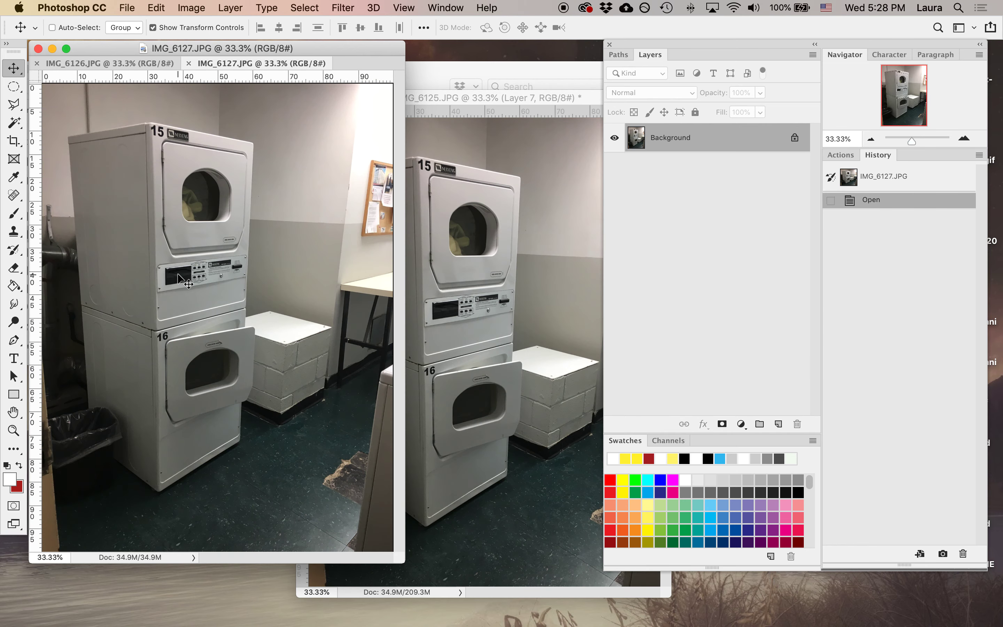
key(super+w)
Step: Copy IMG_6126.JPG into IMG_6125.JPG as a new aligned layer and close the source photo
drag(195, 278, 551, 272)
click(265, 264)
key(super+w)
Step: Switch to Finder and open IMG_6125.JPG from the photo stop motion folder in Photoshop
click(261, 259)
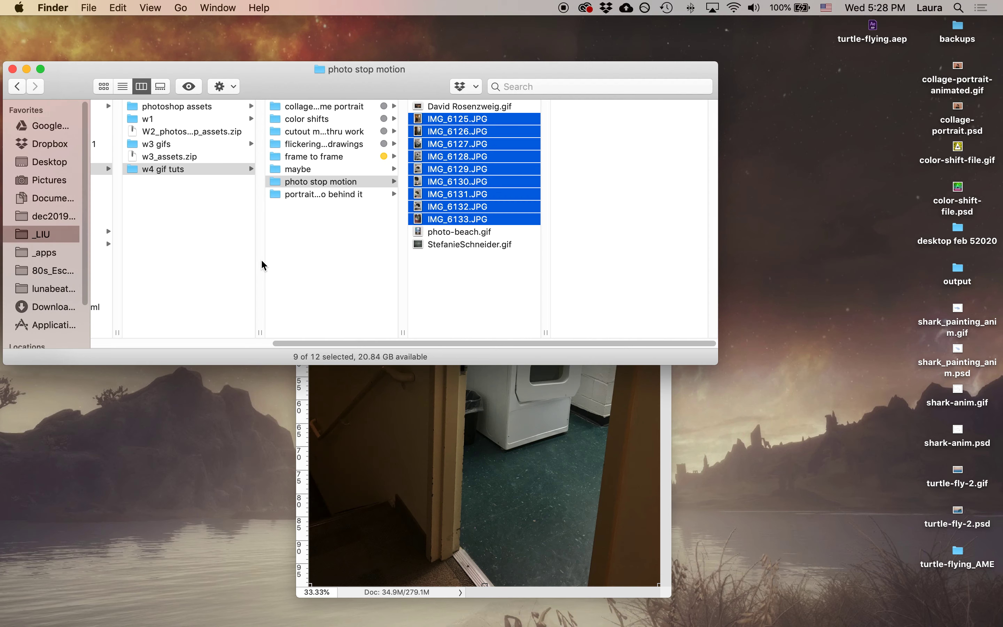
click(444, 122)
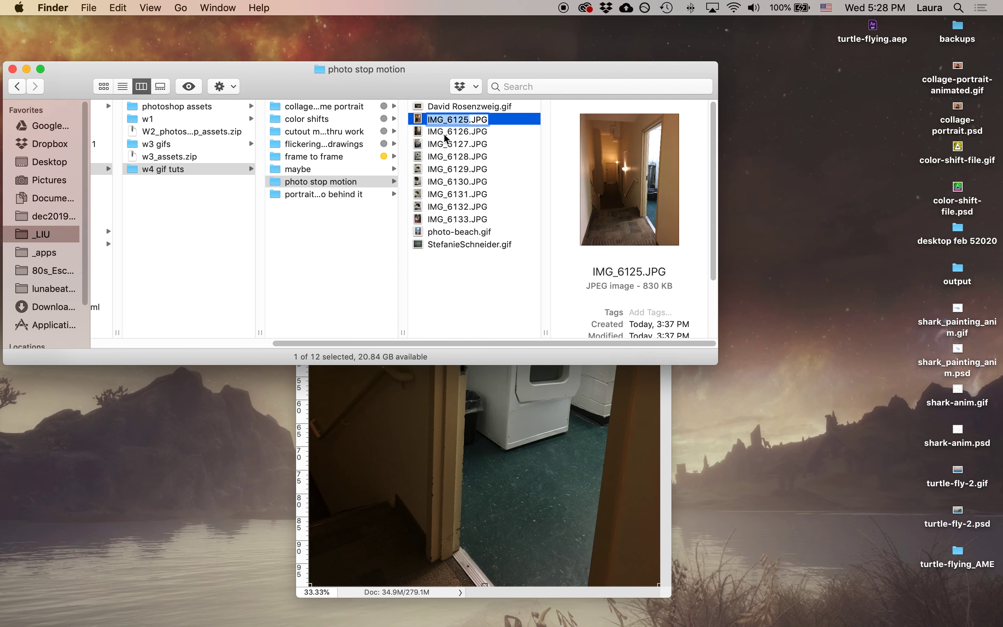
click(445, 136)
click(446, 119)
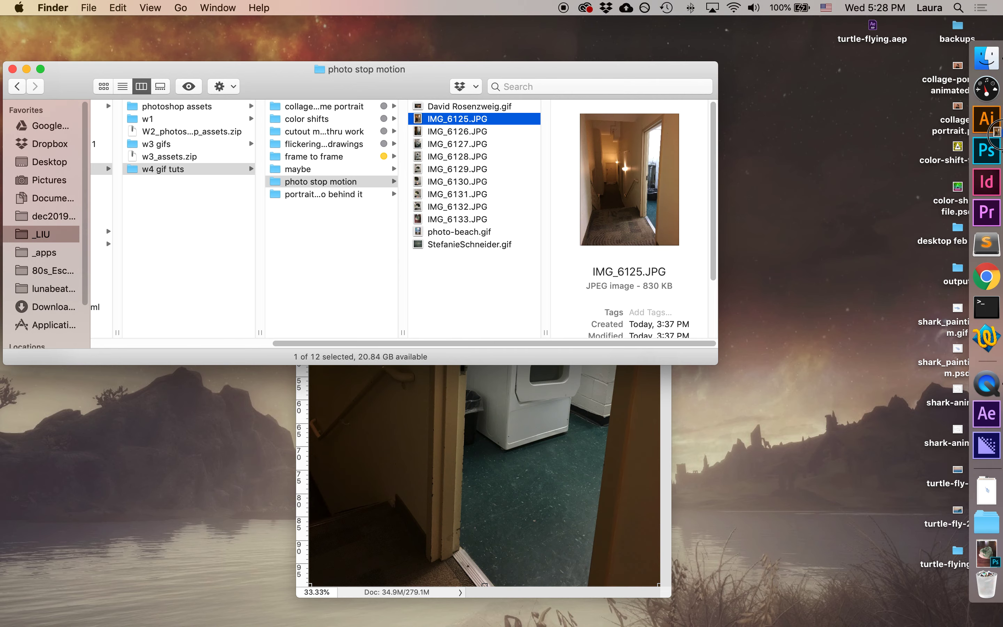
click(985, 152)
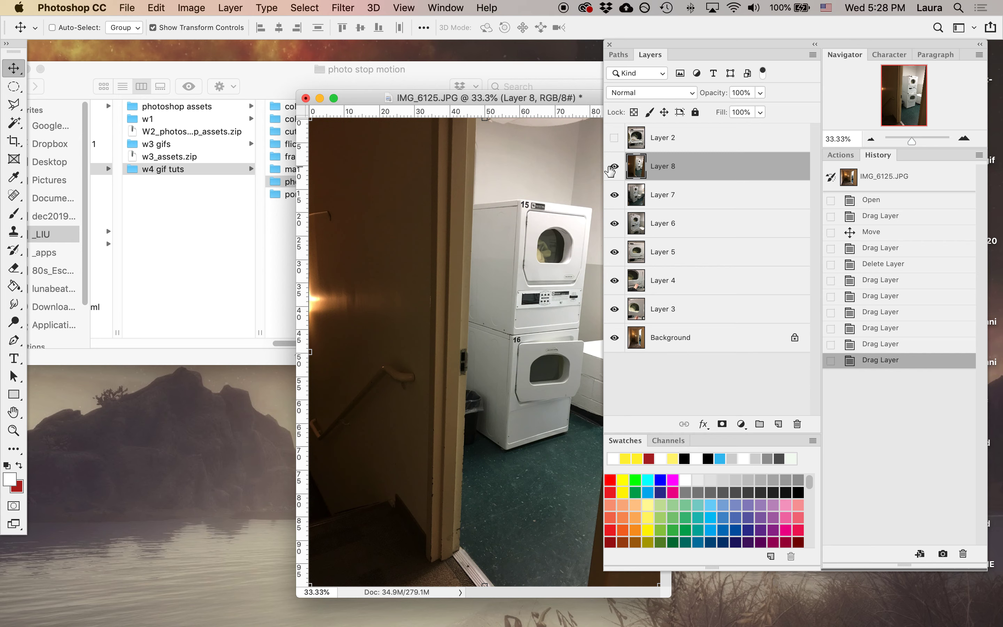
Step: Hide Layers 3 to 8 and convert the Background into a regular layer named 1
click(663, 339)
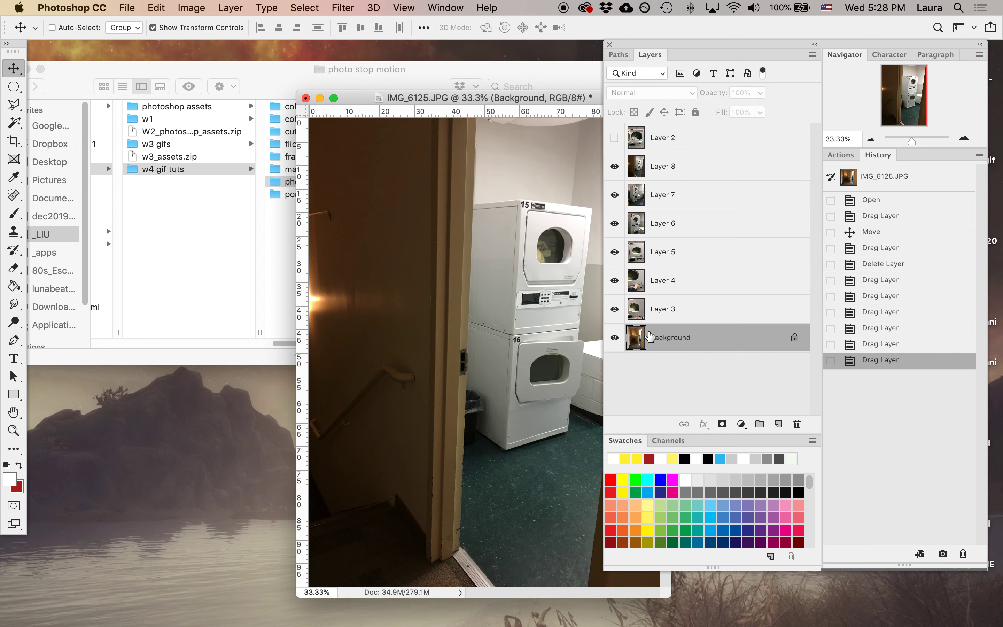
drag(614, 309, 615, 165)
double_click(669, 336)
click(741, 224)
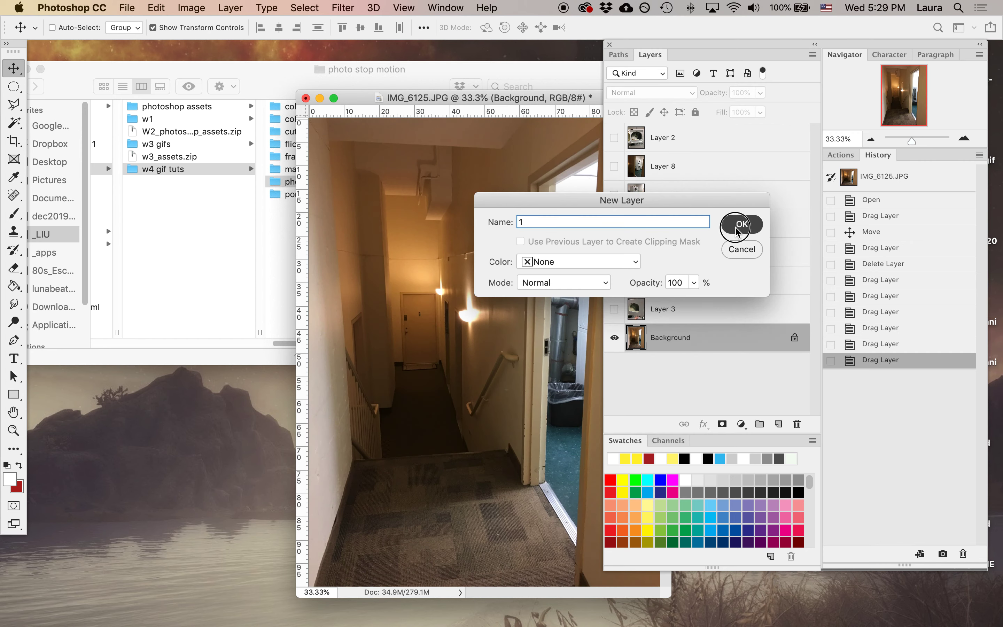
Step: Move layer 1 directly above Layer 8 and hide it, then show Layer 8 and rename it 2
drag(714, 340, 680, 165)
click(616, 178)
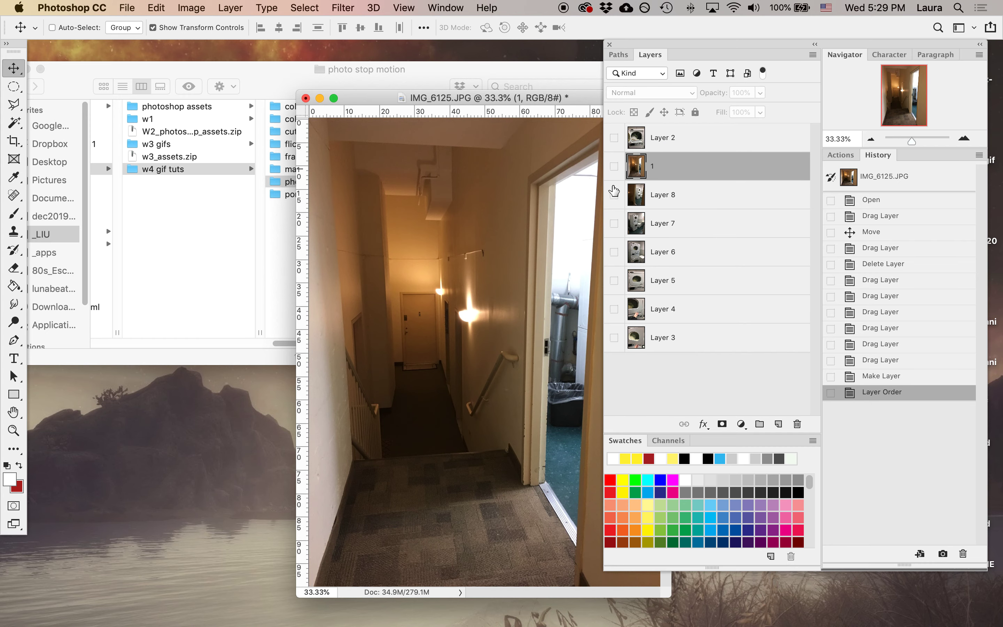
click(614, 193)
double_click(667, 196)
text(2)
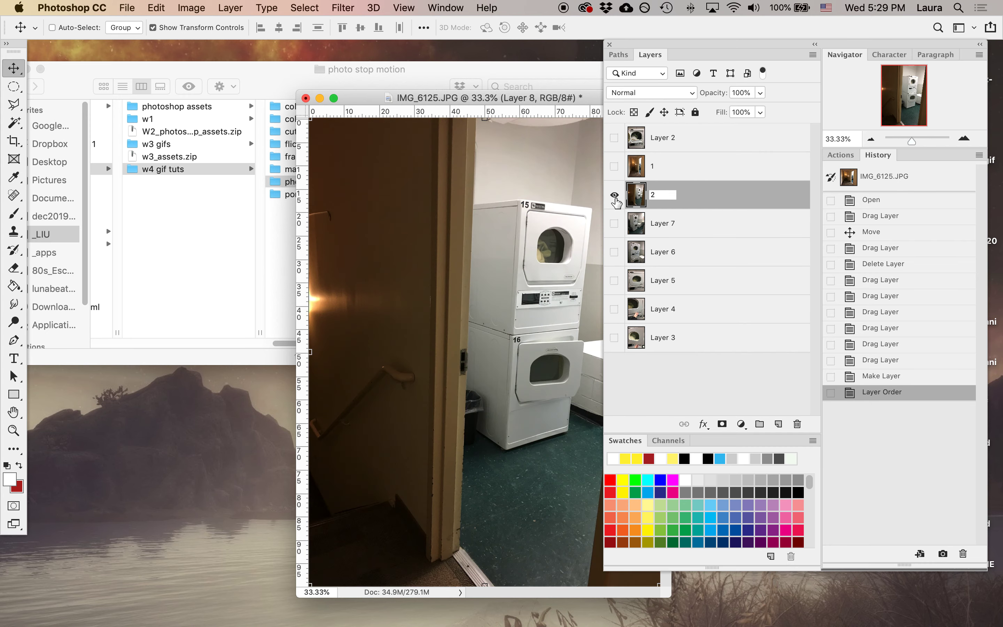
Step: Switch visibility from layer 2 to Layer 7, and rename Layers 7, 6, 5, 4 and 3 as 3, 4, 5, 6 and 7
drag(615, 195, 614, 223)
double_click(663, 223)
text(3)
double_click(662, 251)
text(4)
double_click(663, 280)
text(5)
double_click(663, 309)
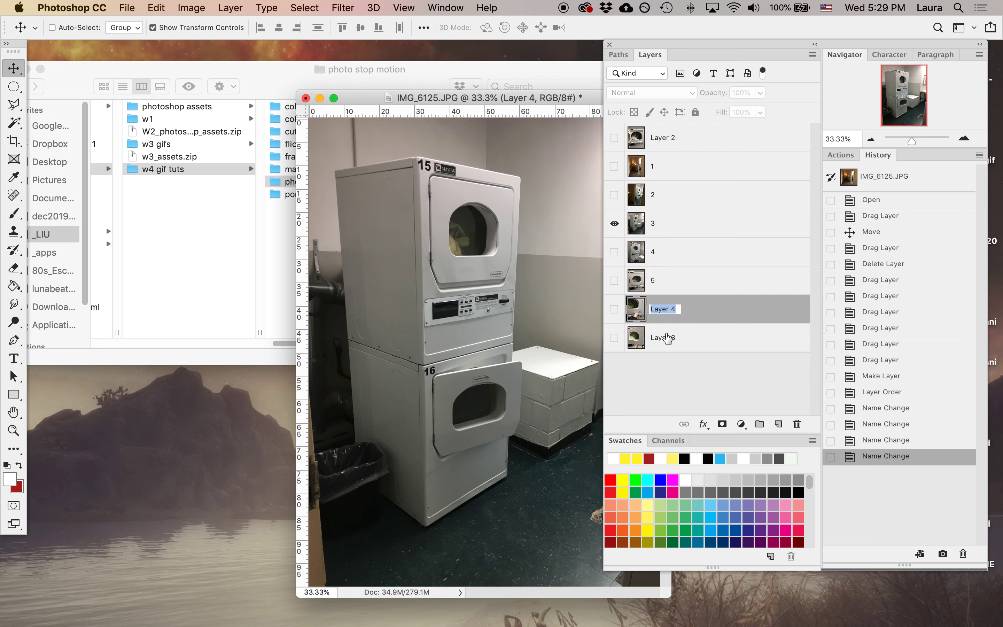
text(6)
double_click(666, 337)
text(7)
Step: Move Layer 2 to the bottom of the layer stack and rename it 8
drag(694, 140, 671, 354)
double_click(658, 338)
text(8)
click(704, 365)
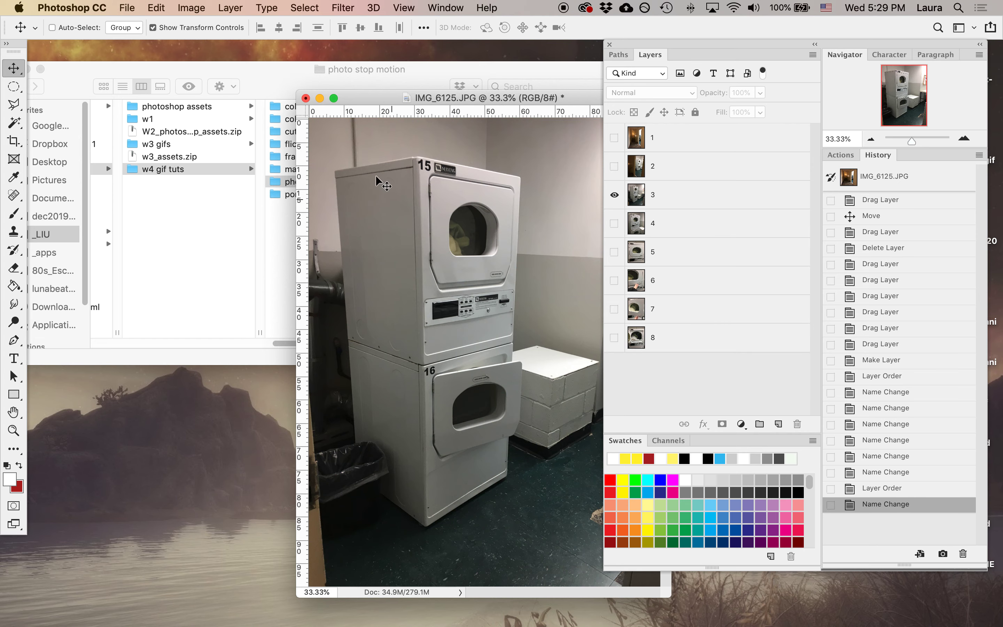
Step: Make all eight layers visible, turning them on one by one from layer 8 up to layer 1
drag(432, 102, 231, 66)
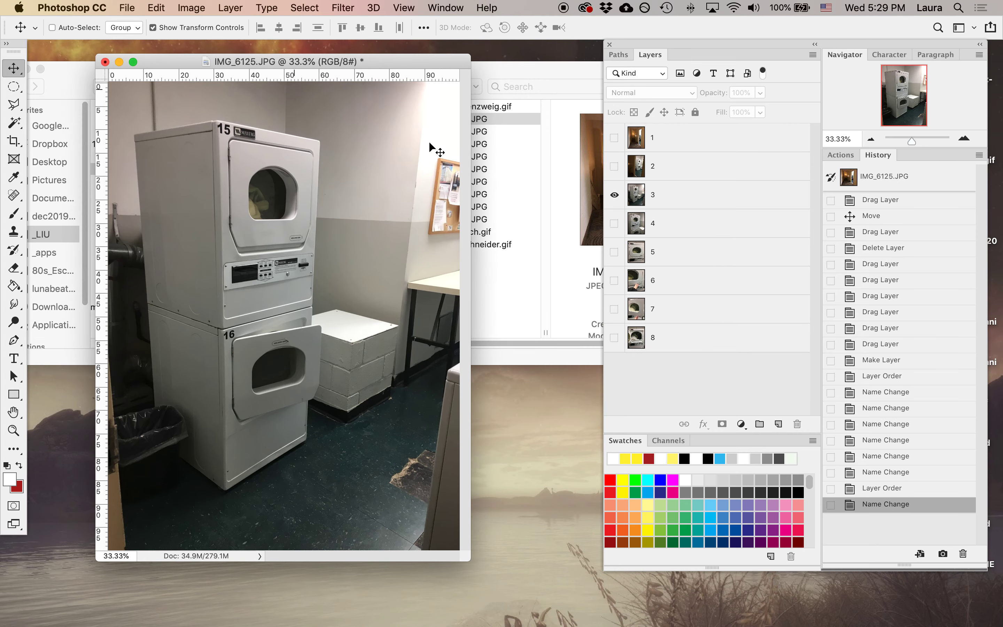
click(614, 195)
click(615, 337)
click(614, 309)
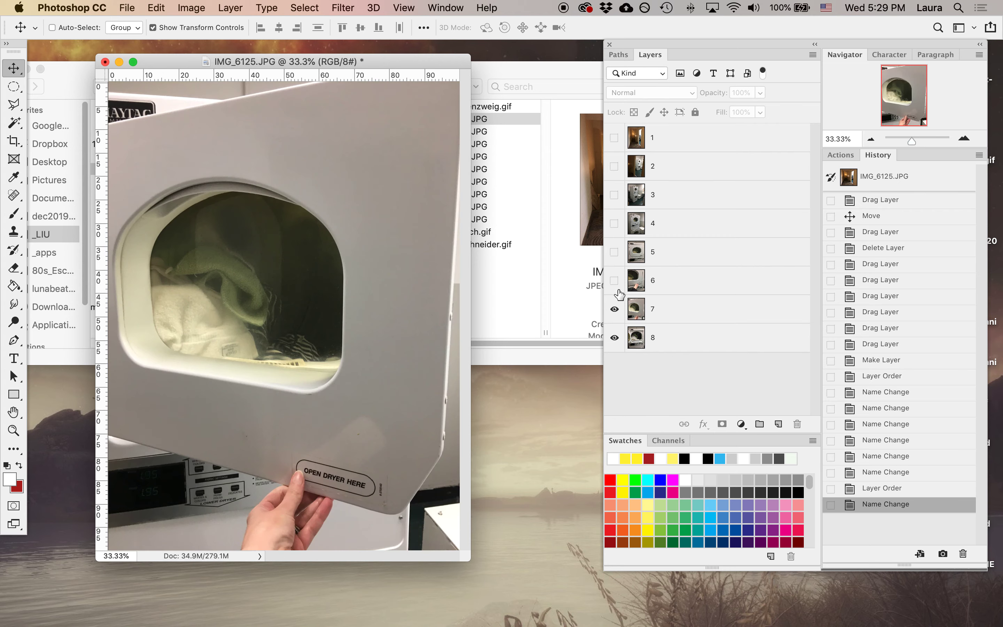
click(615, 280)
click(614, 251)
click(614, 224)
click(614, 195)
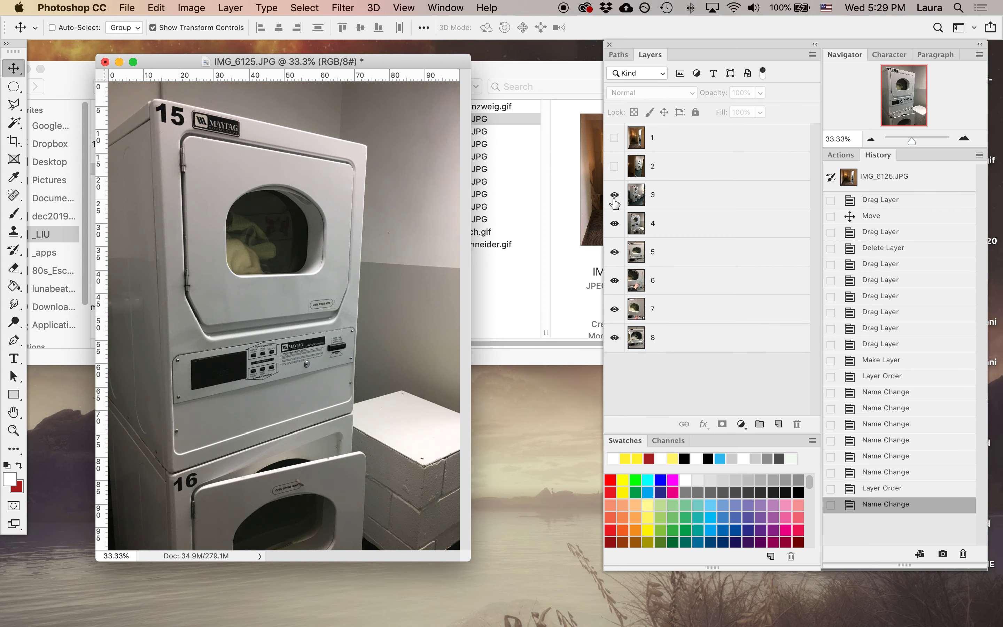
click(614, 166)
click(614, 138)
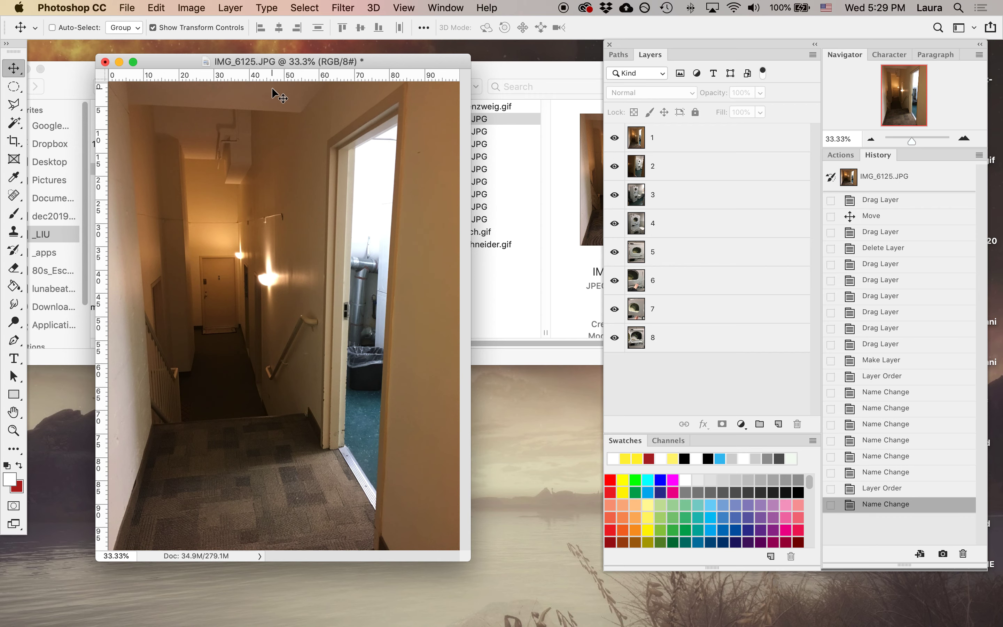
Step: Reposition the document window and display the Timeline panel
drag(262, 62, 208, 54)
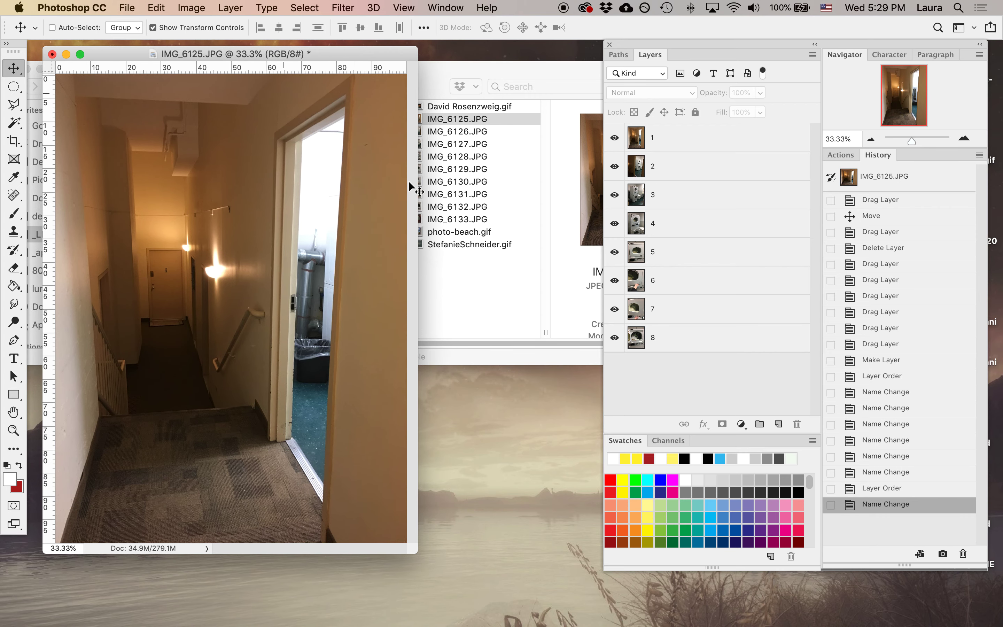
click(440, 5)
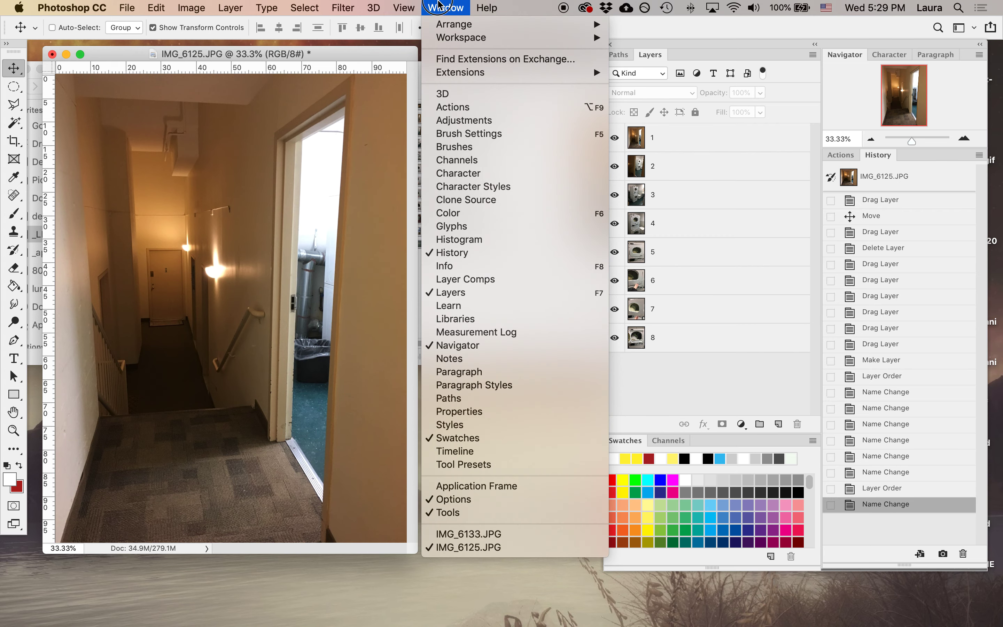
click(440, 6)
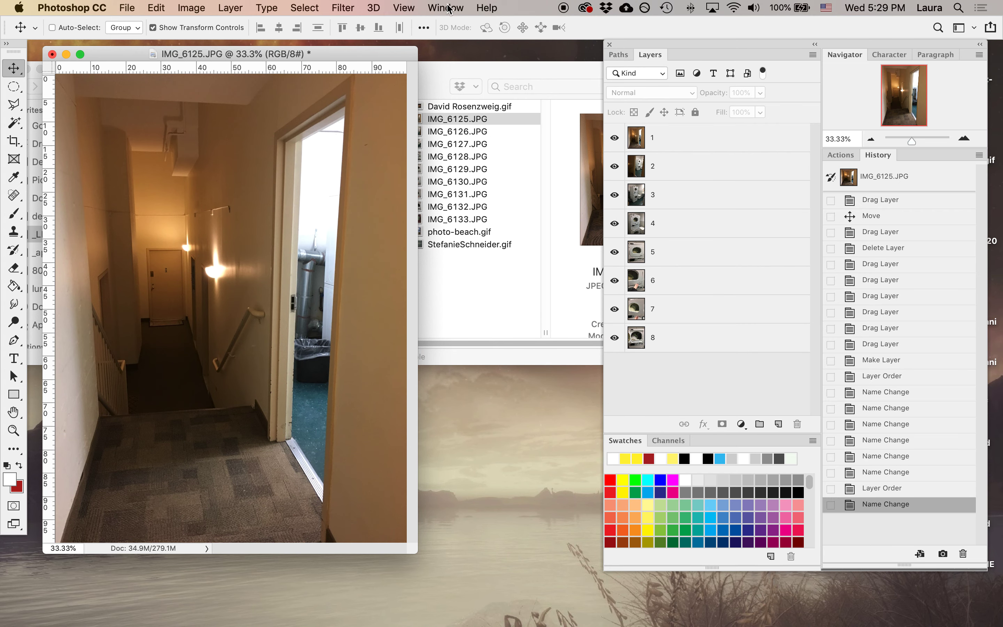
click(439, 7)
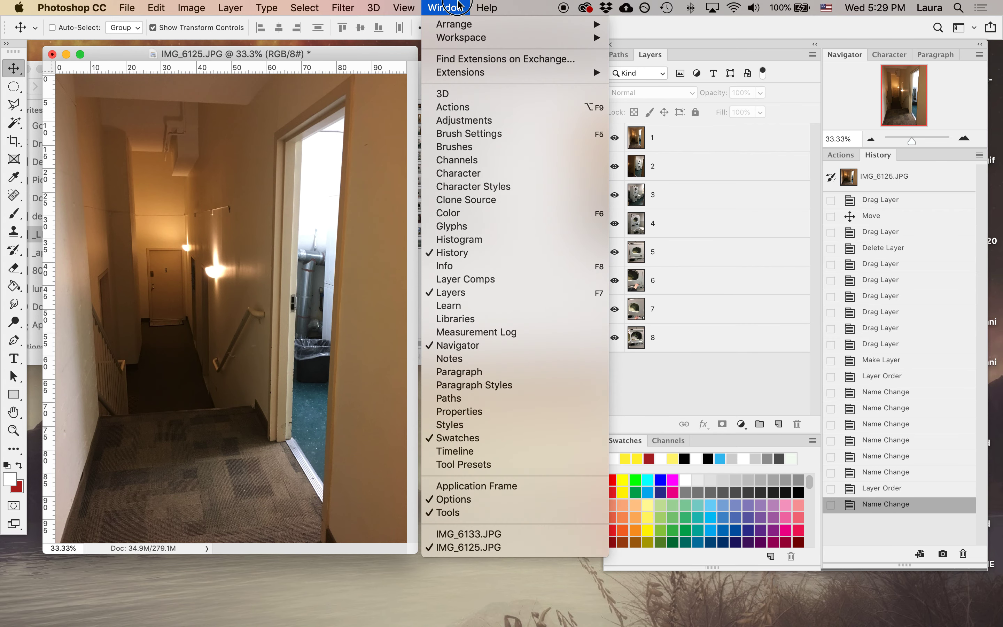
click(477, 456)
drag(339, 453, 338, 417)
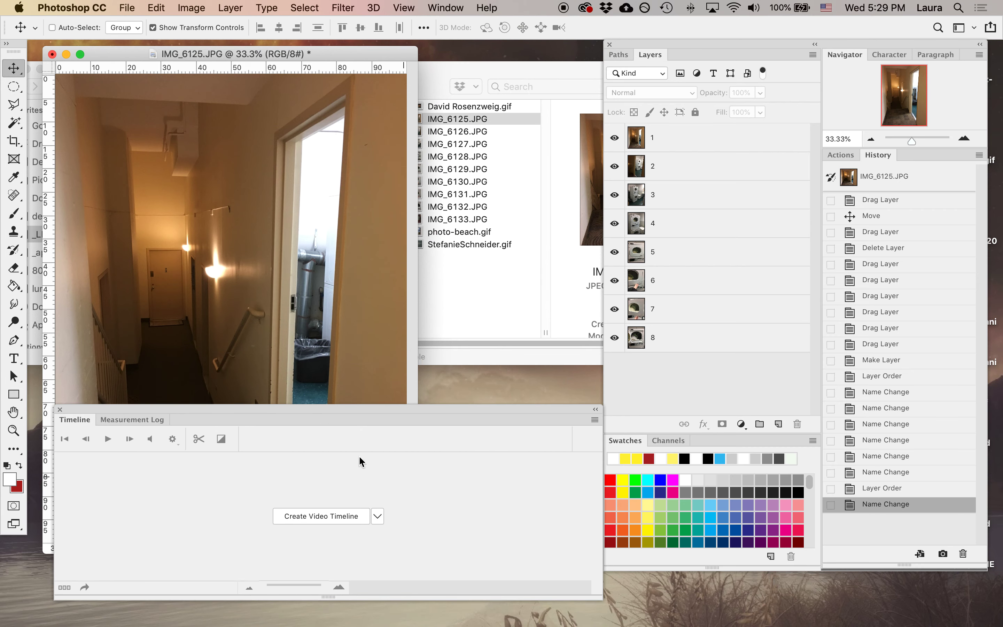
Step: Create a video timeline for the document and convert it to a frame animation
click(317, 516)
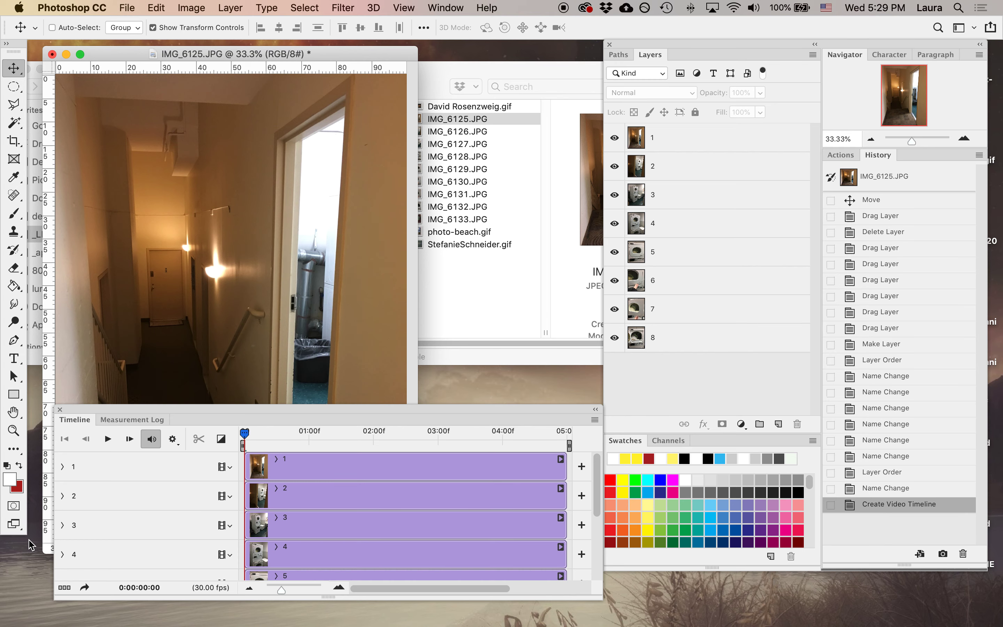
click(64, 591)
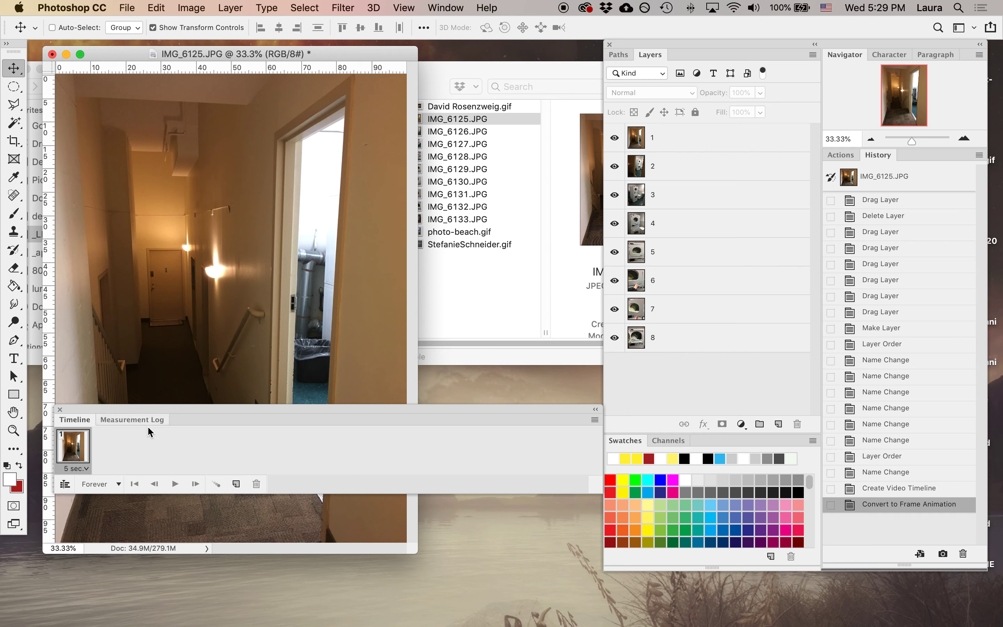
drag(148, 416, 151, 496)
click(375, 446)
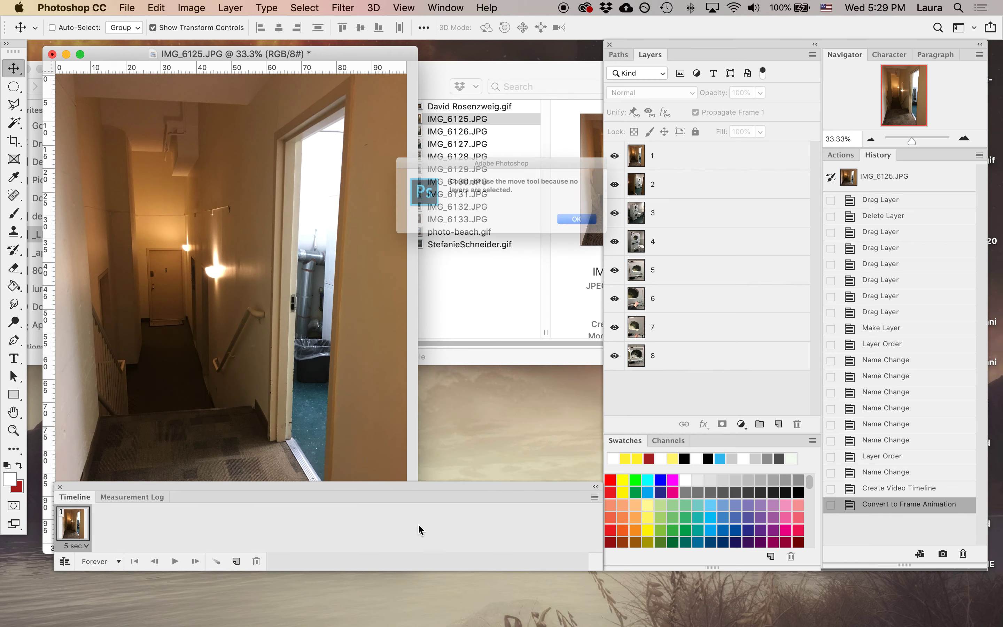
click(606, 228)
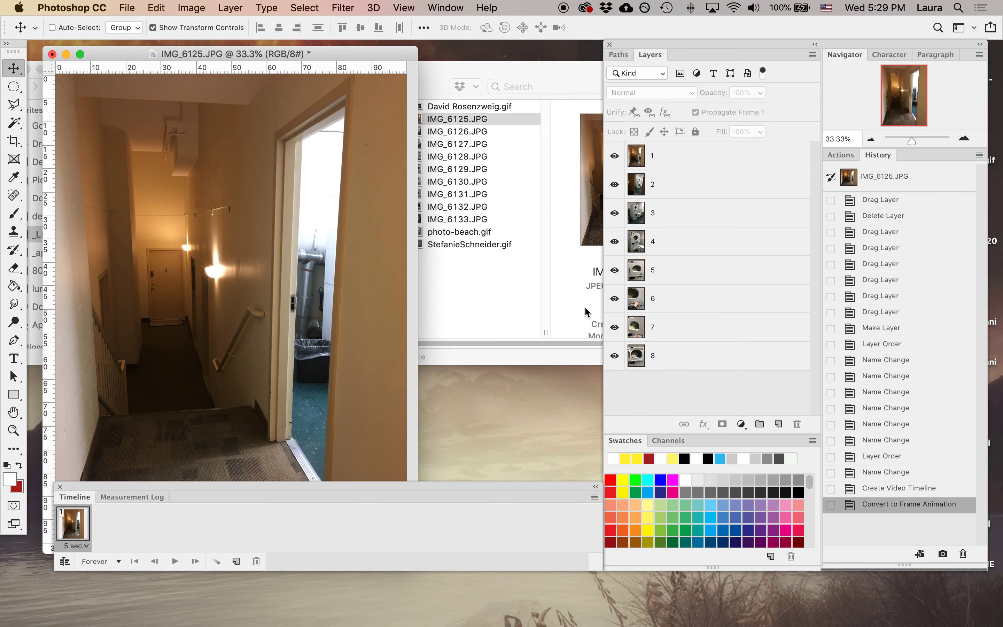
Step: Set the first frame's delay to 0.2 seconds with layer 1 selected, and shrink the document window to fit above the Timeline panel
click(700, 265)
click(687, 170)
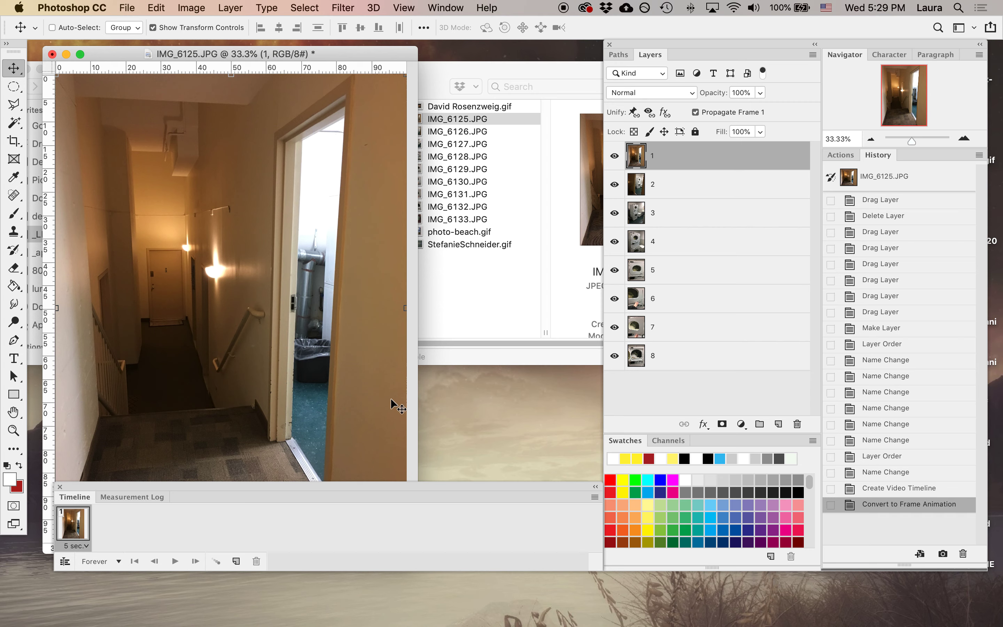
click(82, 546)
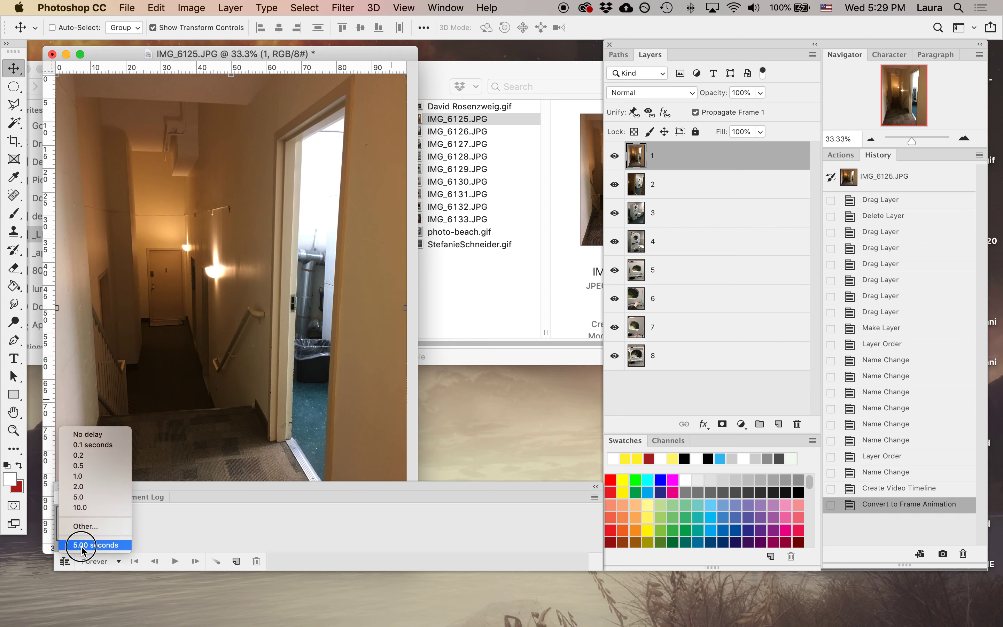
click(79, 455)
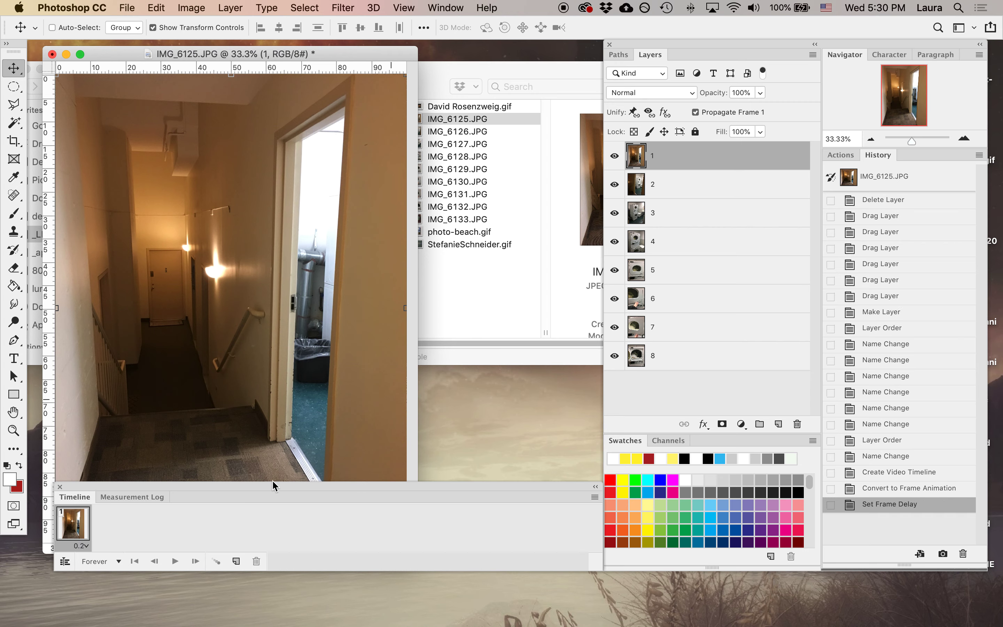
drag(412, 489, 394, 413)
drag(395, 349, 464, 397)
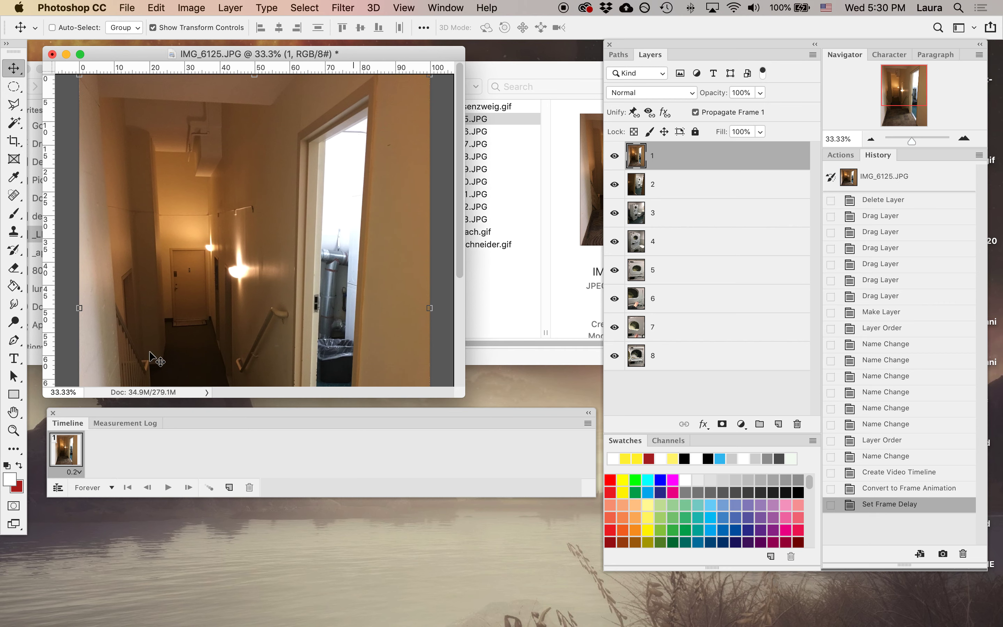
Step: Duplicate frame 1, hide layer 1 in the new second frame, and compare the two frames
click(229, 487)
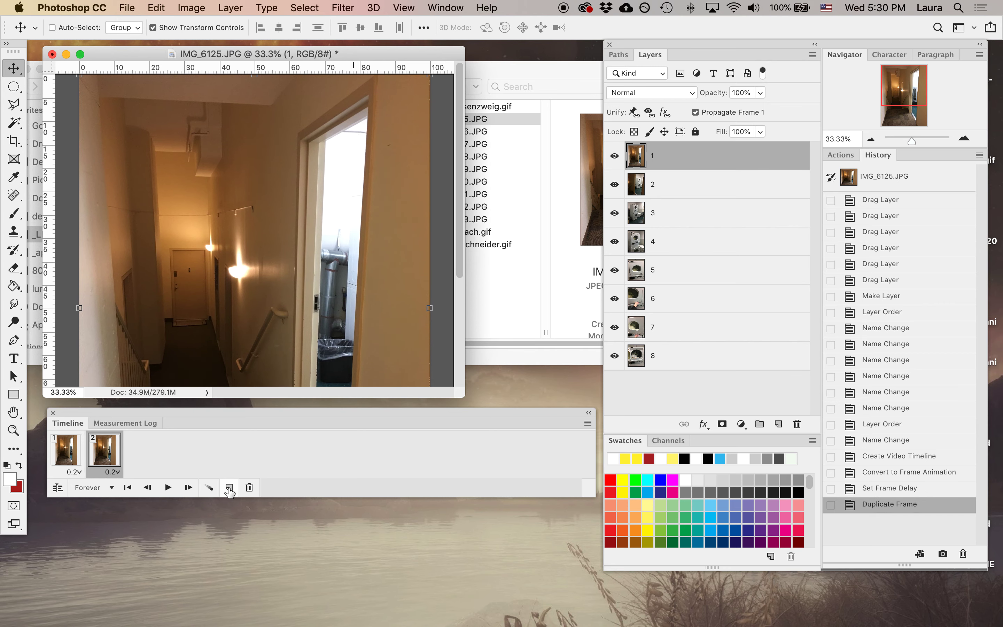
click(614, 156)
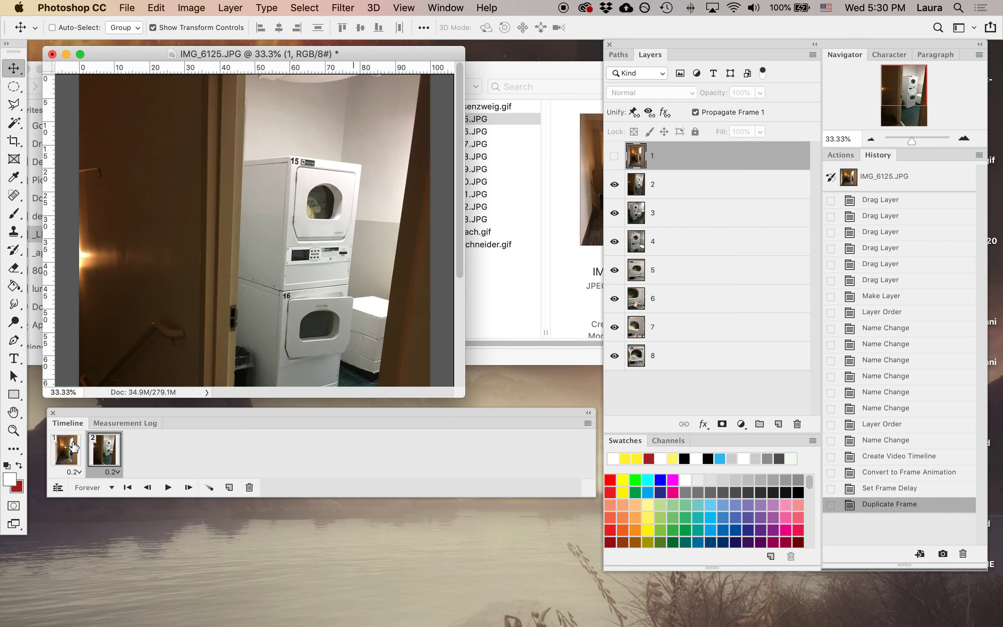
click(60, 456)
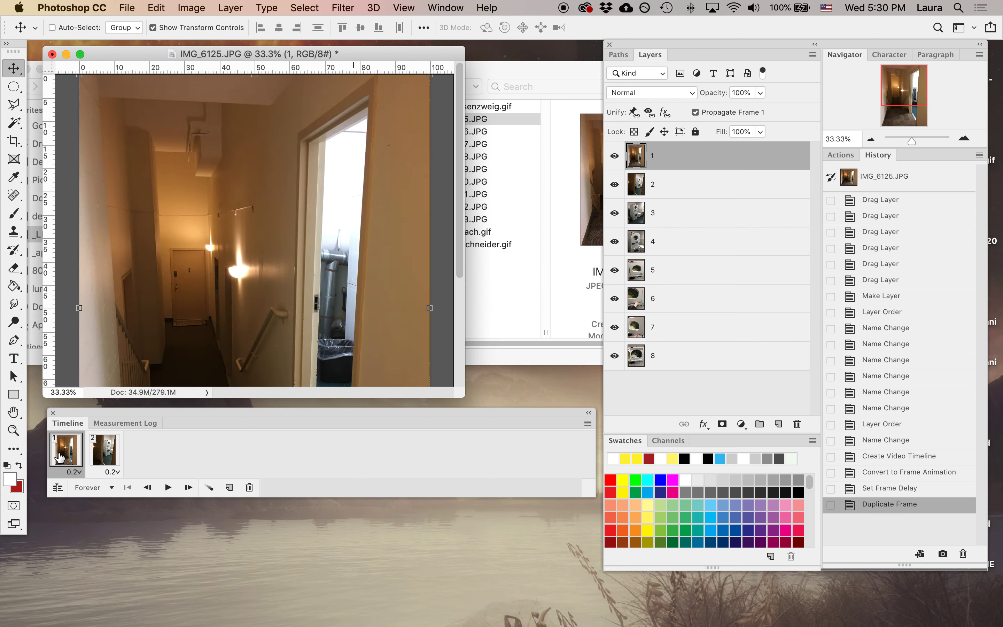
click(117, 462)
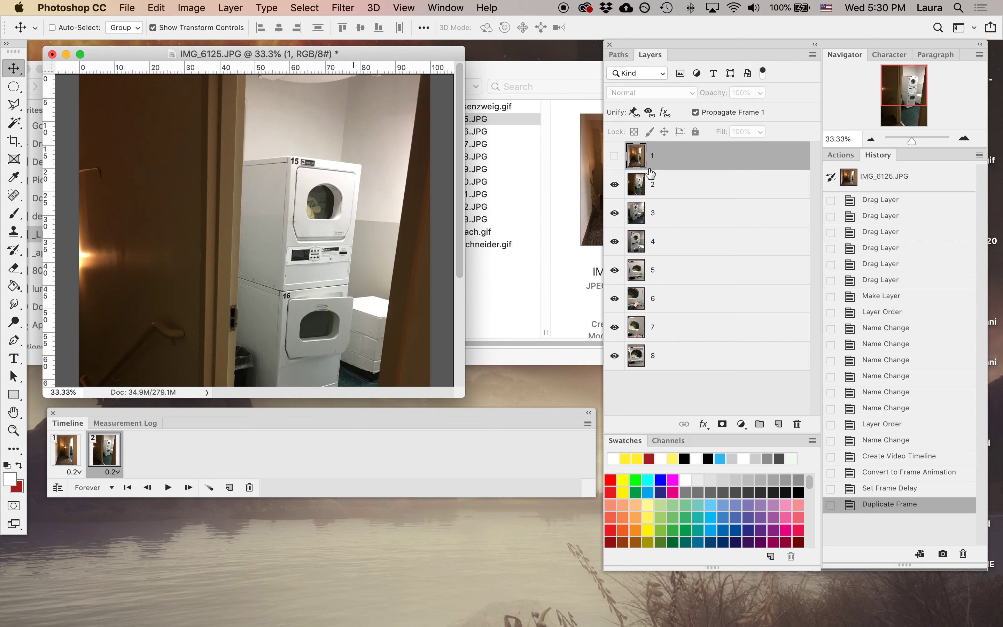
Step: Add frames 3 and 4 by duplication, hiding layer 2 in frame 3 and layer 3 in frame 4
click(229, 487)
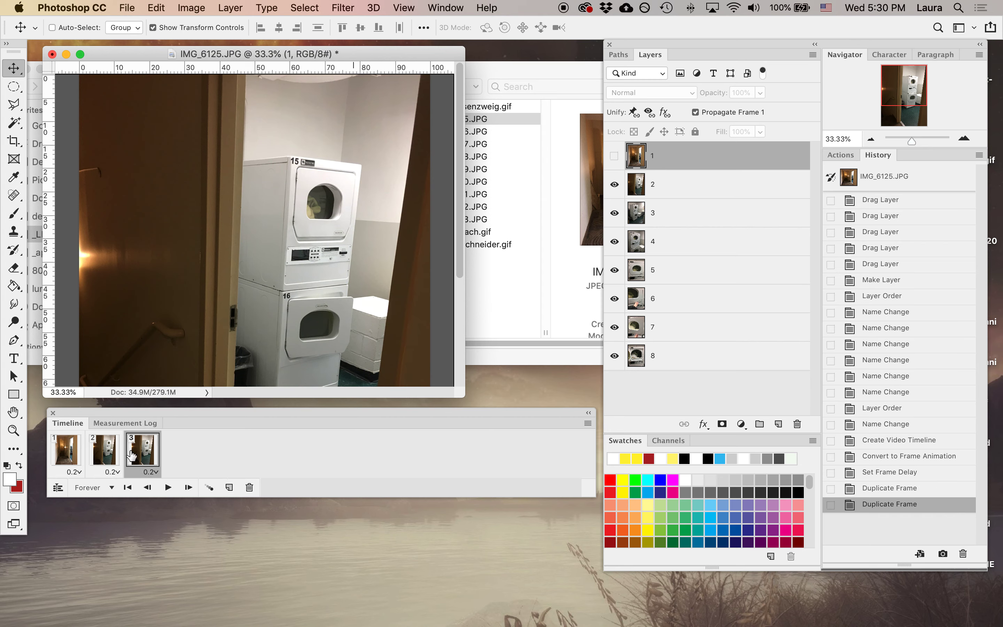
click(614, 185)
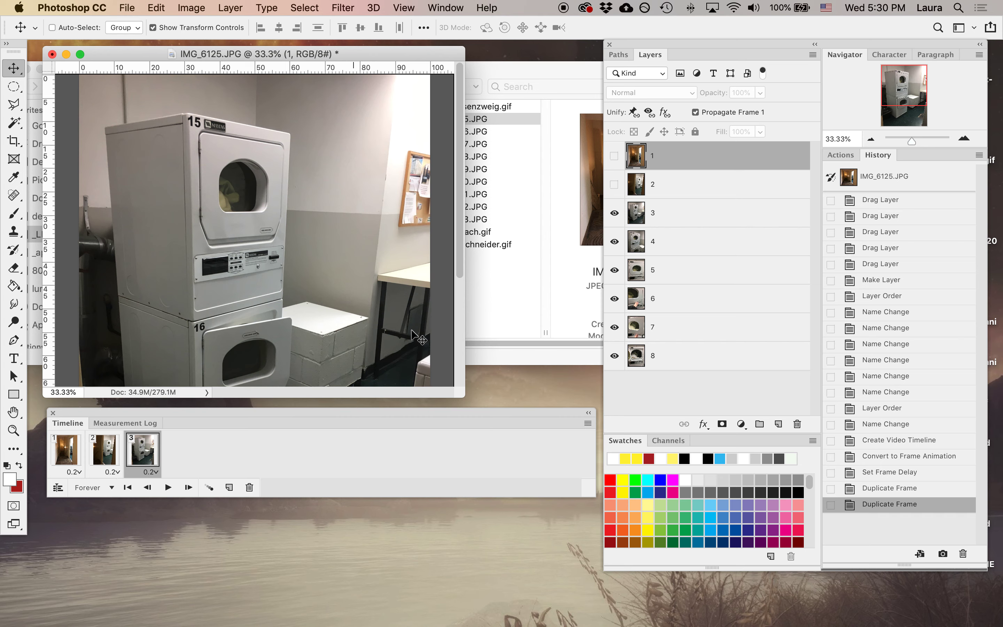
click(230, 488)
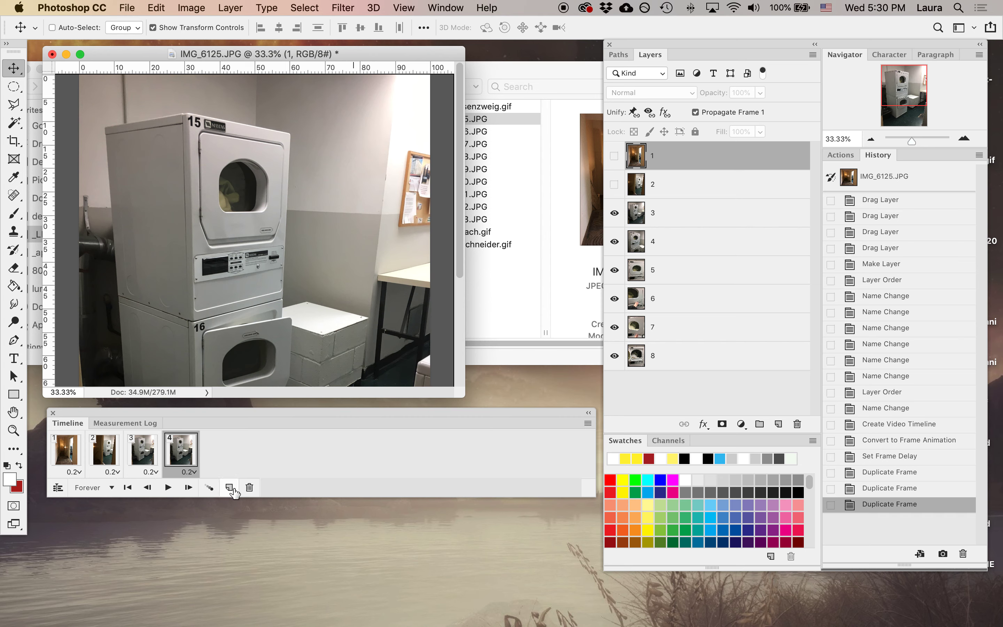
click(614, 212)
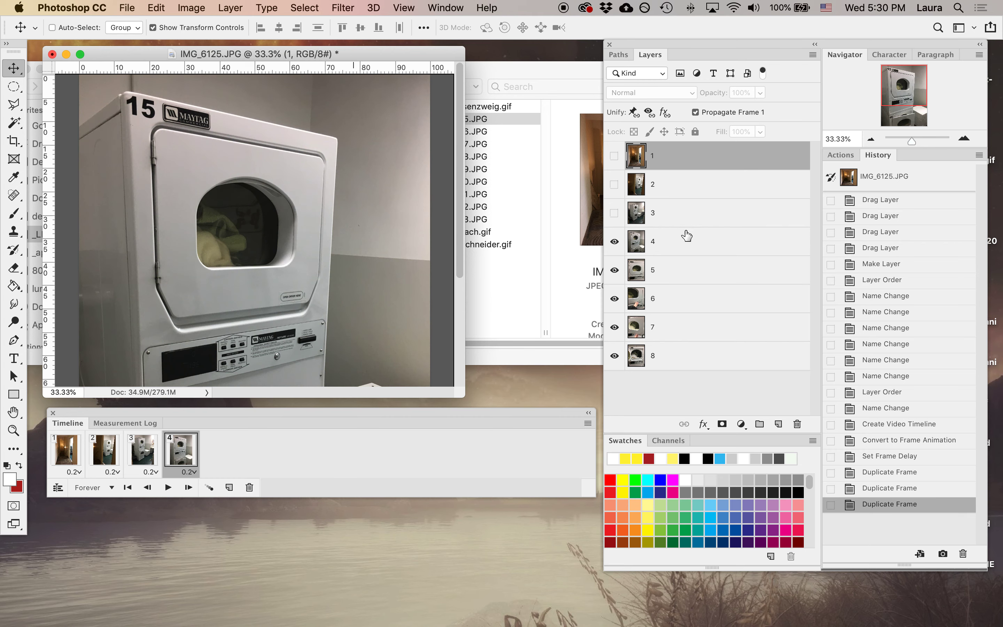
Step: Add frames 5 and 6 by duplication, hiding layer 4 in frame 5 and layer 5 in frame 6
click(229, 487)
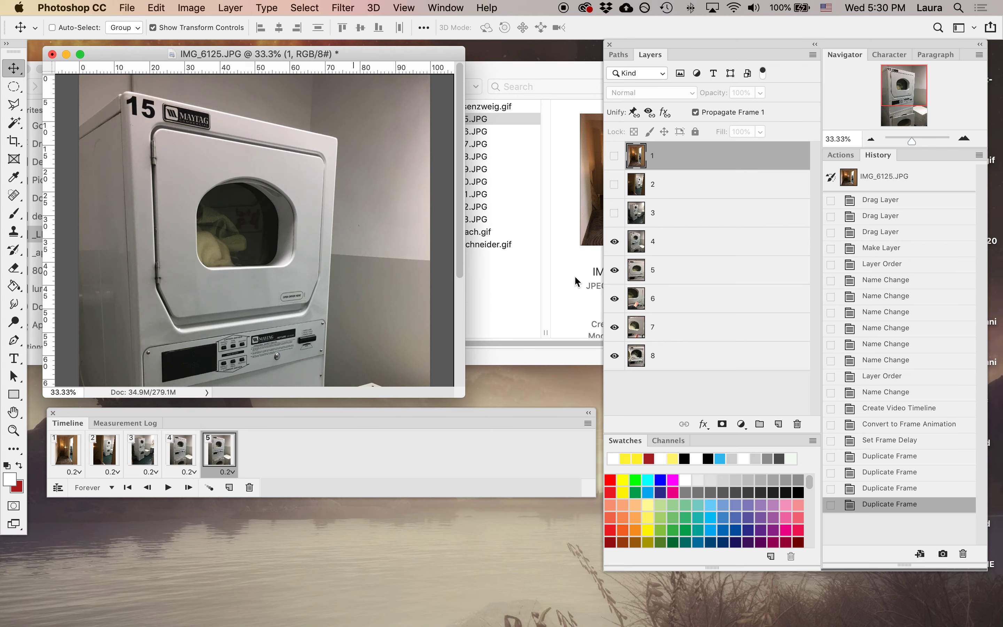
click(614, 241)
click(229, 488)
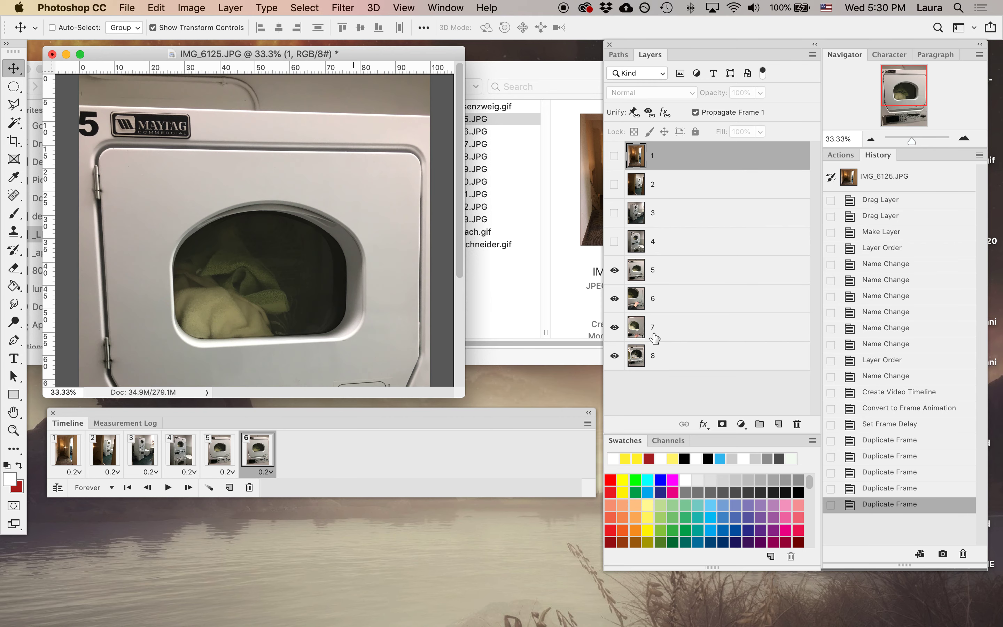
click(614, 270)
Step: Add frames 7 and 8 by duplication, hiding layer 6 in frame 7 and layer 7 in frame 8, and play back the animation
click(229, 487)
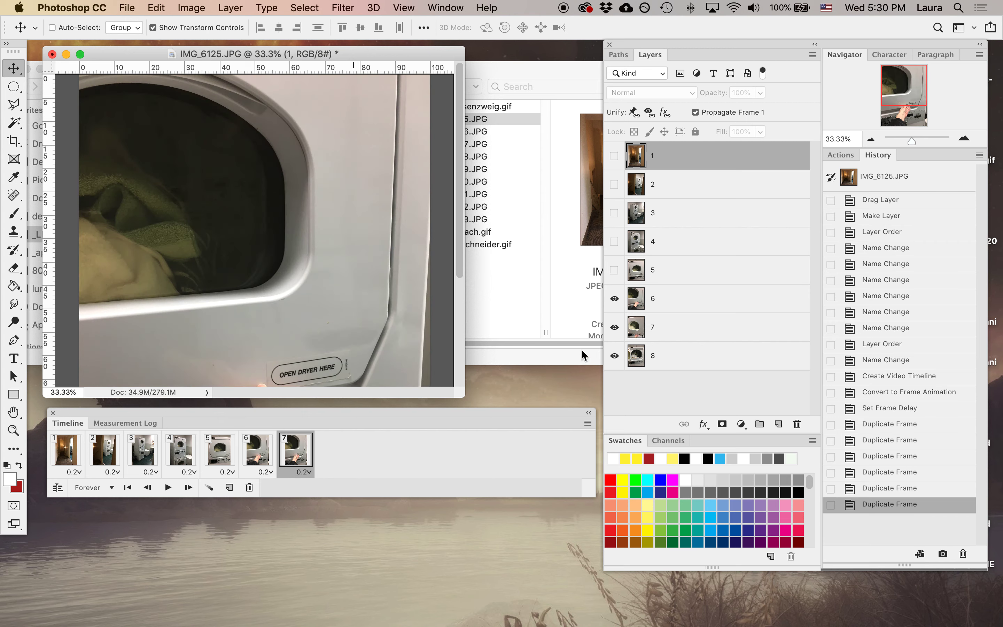
click(614, 300)
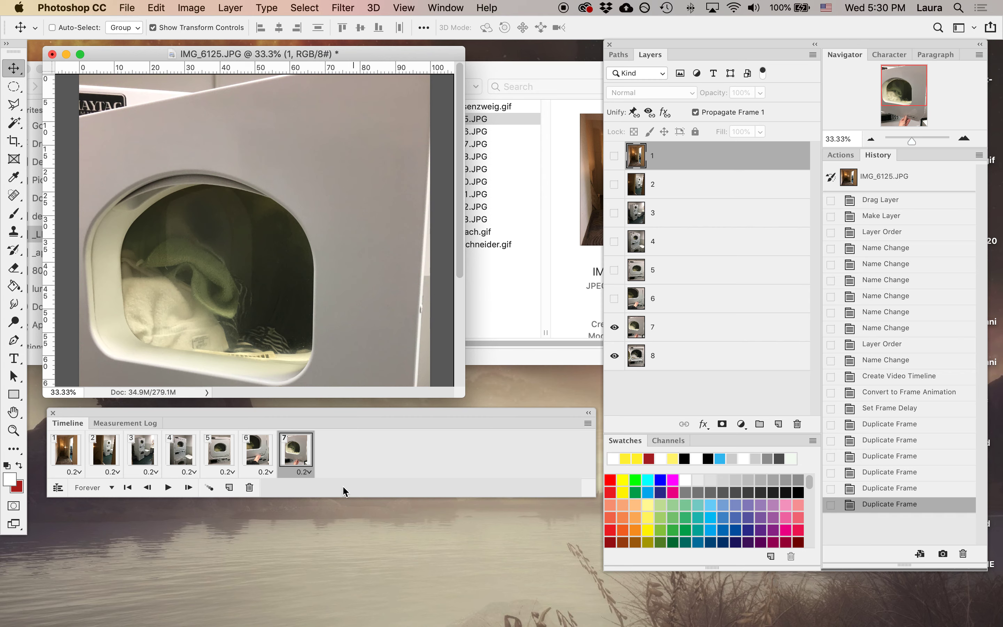
click(614, 328)
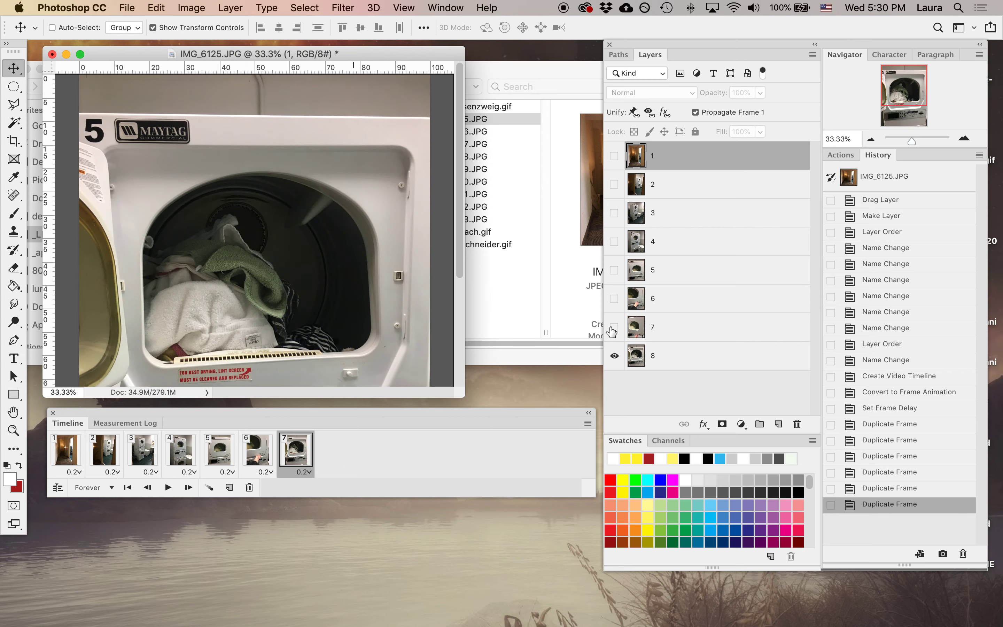
click(614, 328)
click(228, 487)
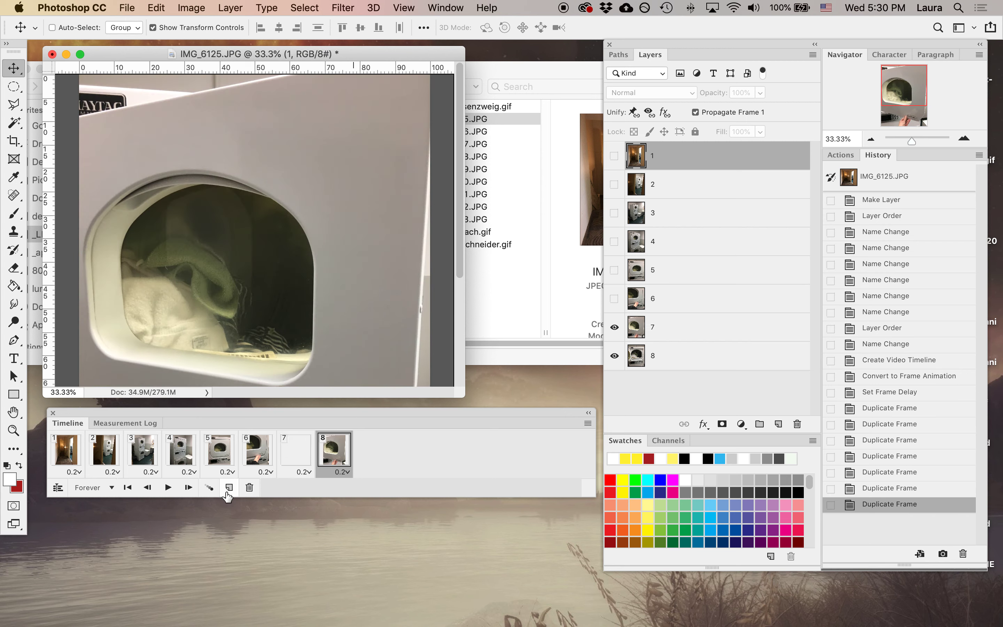
click(615, 328)
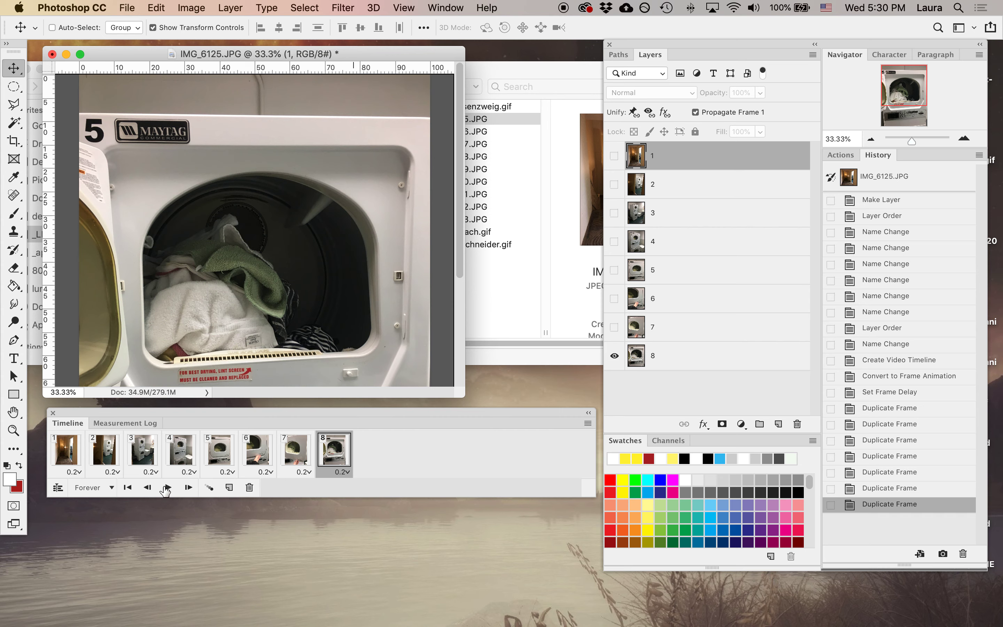
click(167, 487)
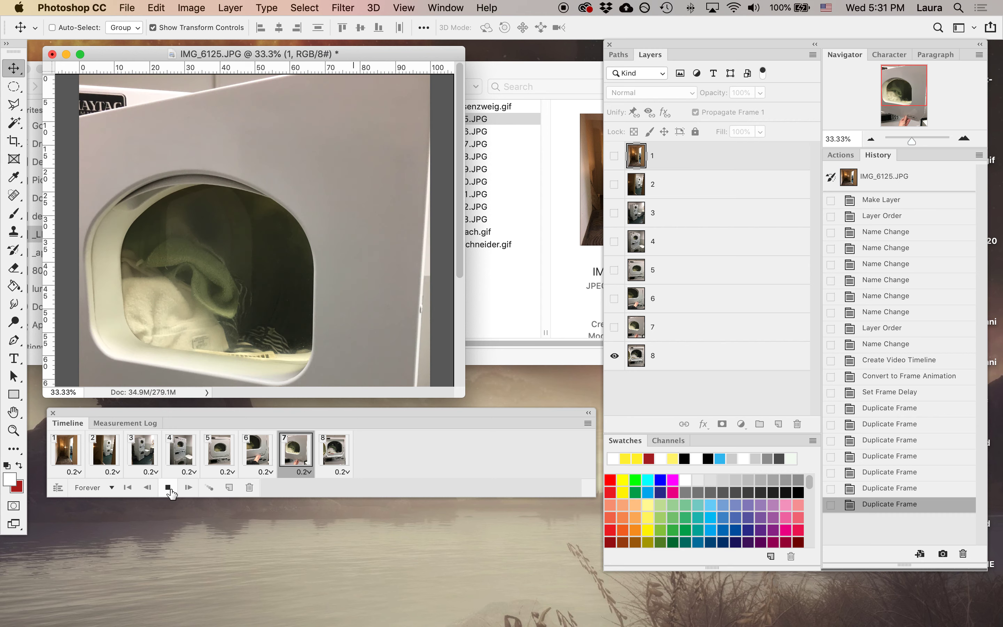
click(168, 488)
Step: Set the delay of all eight frames to 0.35 seconds and preview the animation at the new speed
click(334, 451)
shift+click(80, 456)
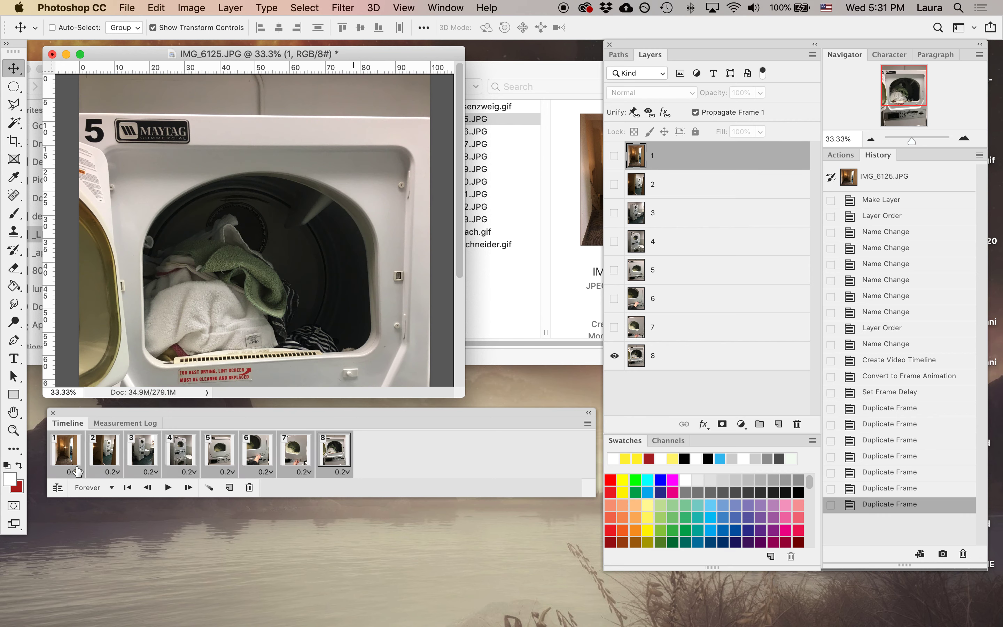
click(75, 472)
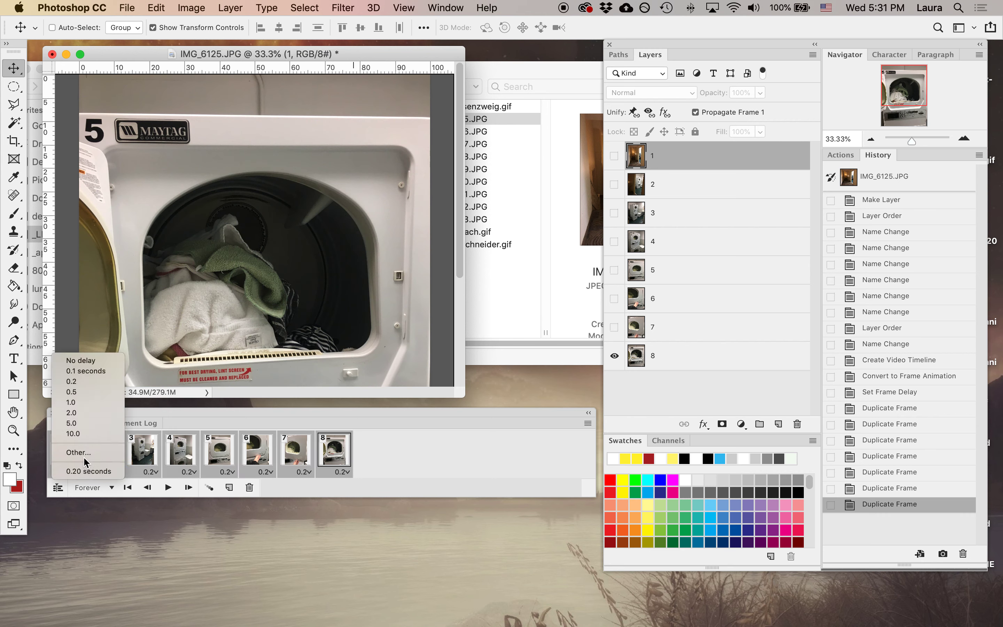
click(84, 456)
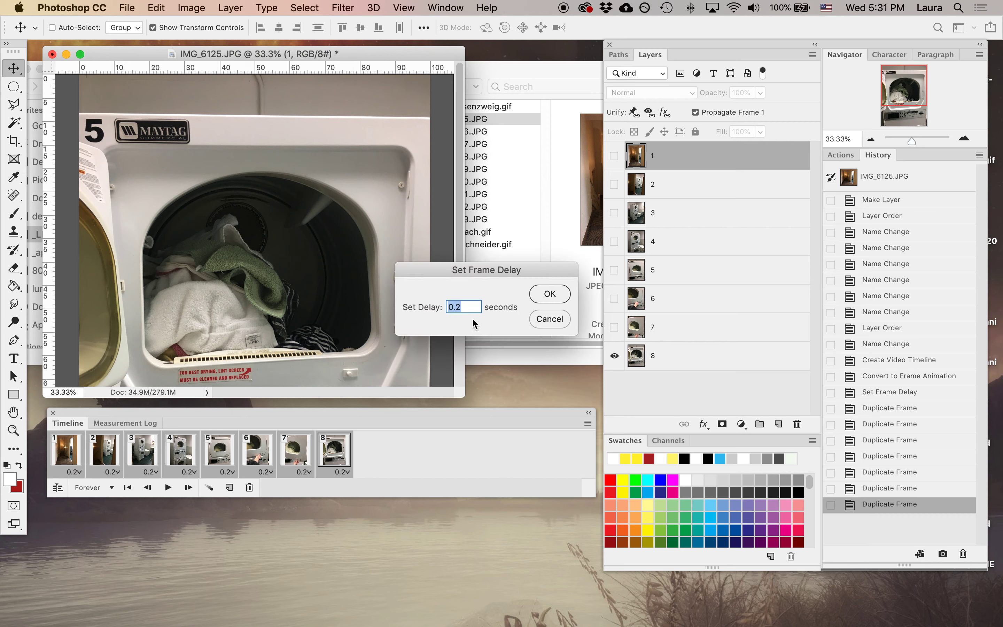
text(35)
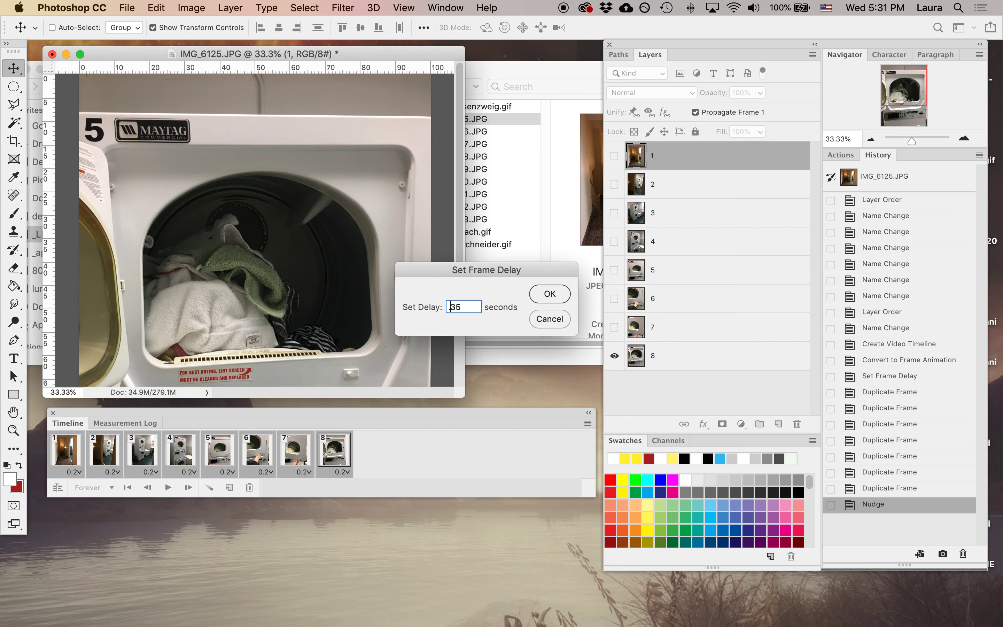
click(549, 293)
click(167, 488)
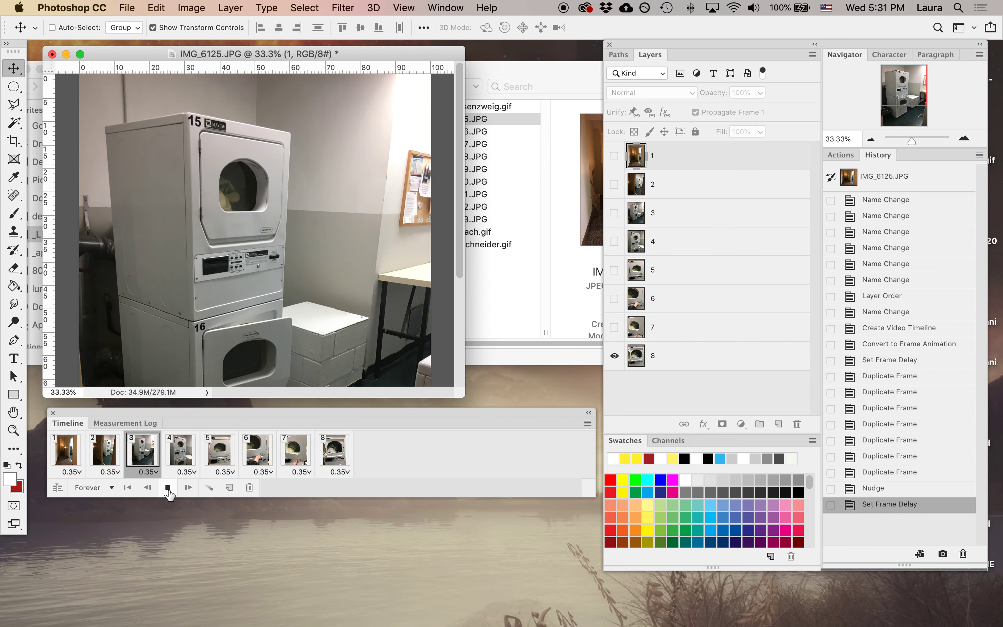
click(168, 488)
Step: Save the layered document to the Desktop as laundry-location-photo.psd, with Maximize Compatibility enabled
key(super+s)
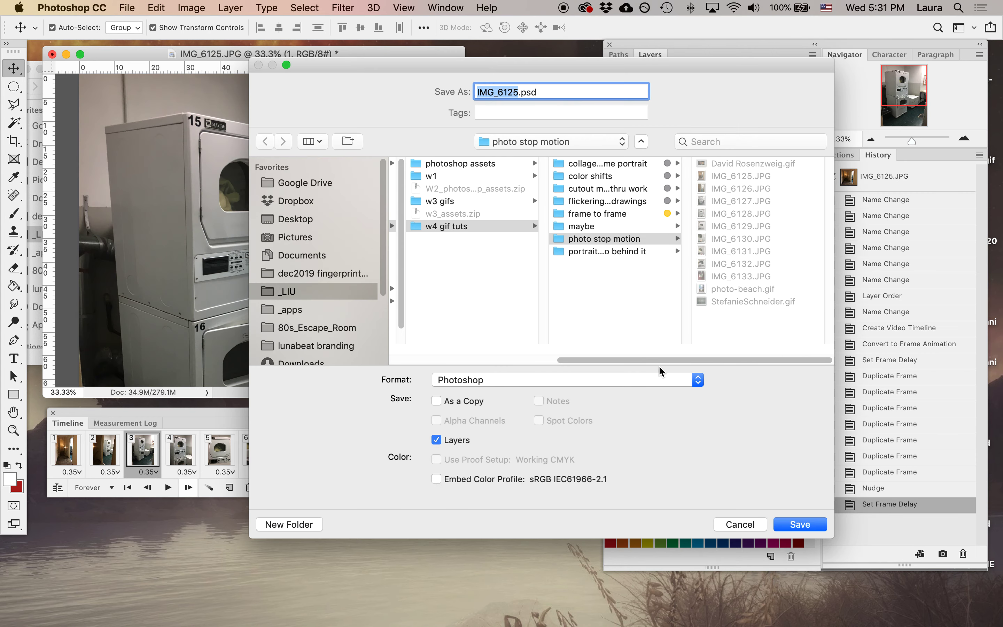
click(307, 221)
text(laundry-)
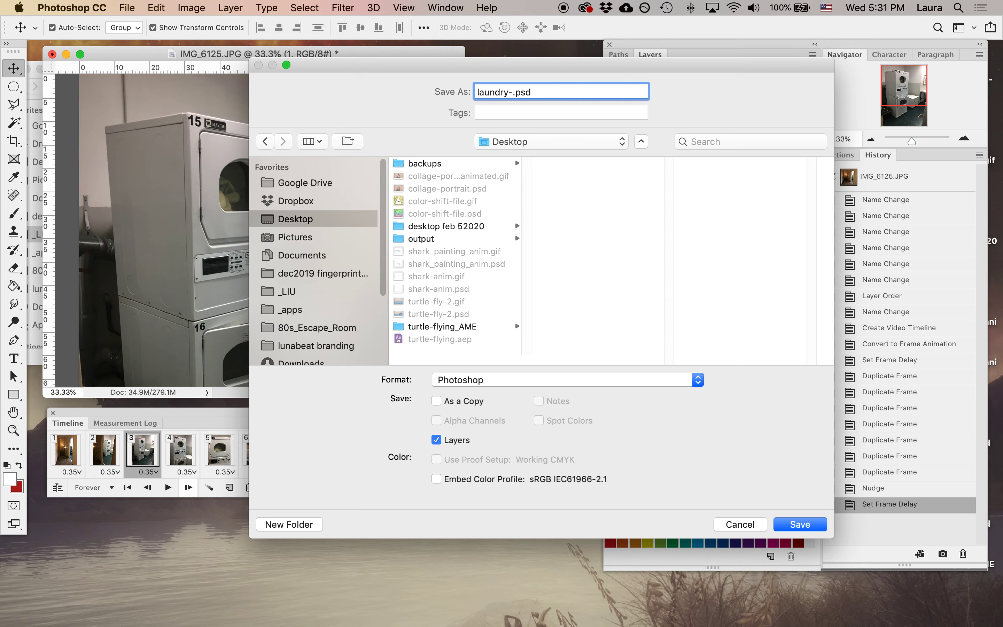
text(stop-motion)
key(BackSpace)
key(BackSpace)
key(BackSpace)
key(BackSpace)
key(BackSpace)
key(BackSpace)
key(BackSpace)
key(BackSpace)
key(BackSpace)
text(location-photo)
key(Return)
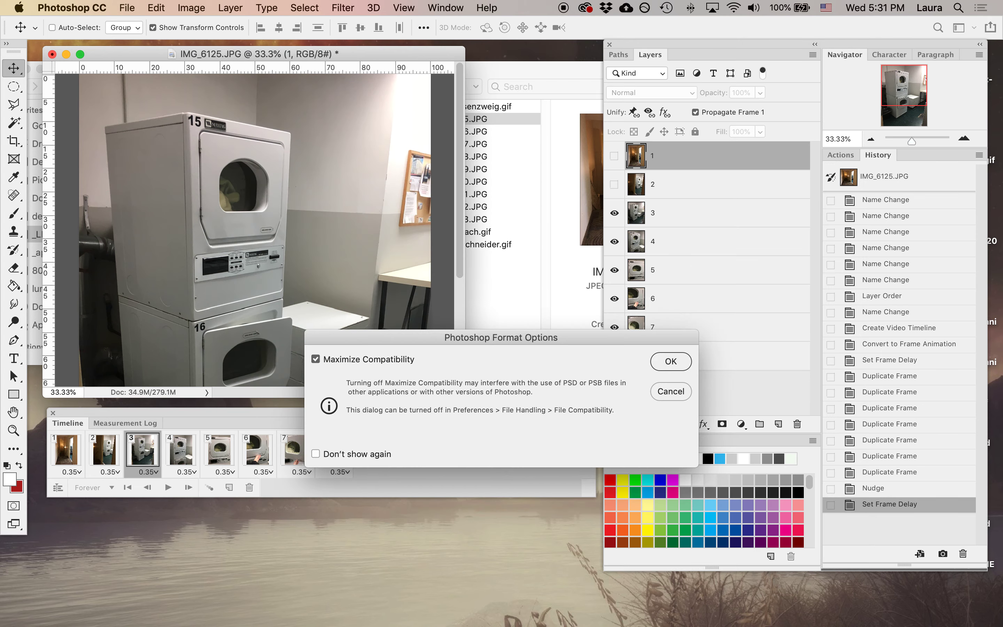
key(Return)
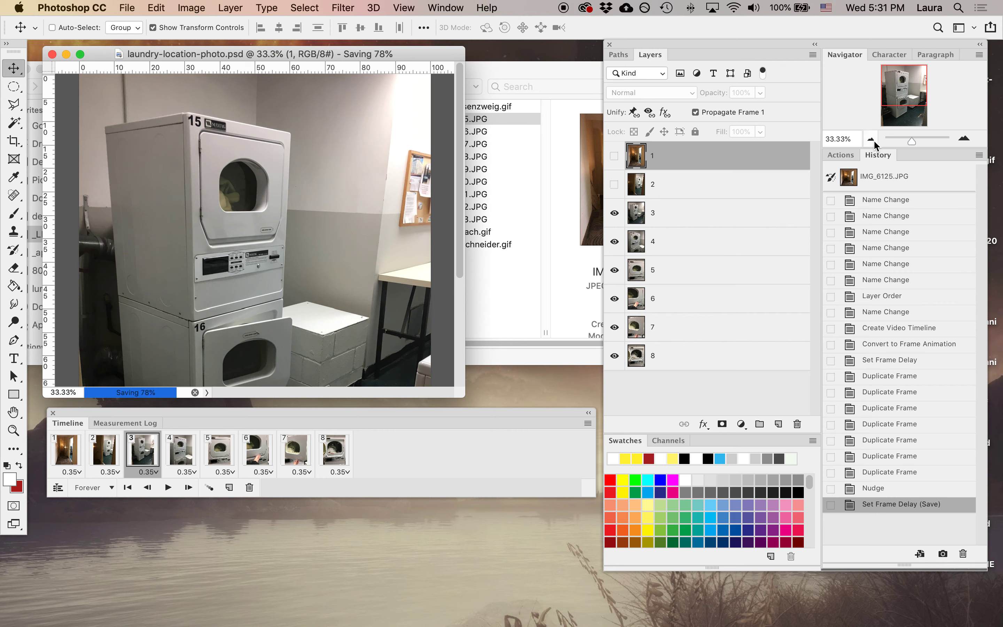
Step: Play back the animation with the whole image in view
click(874, 142)
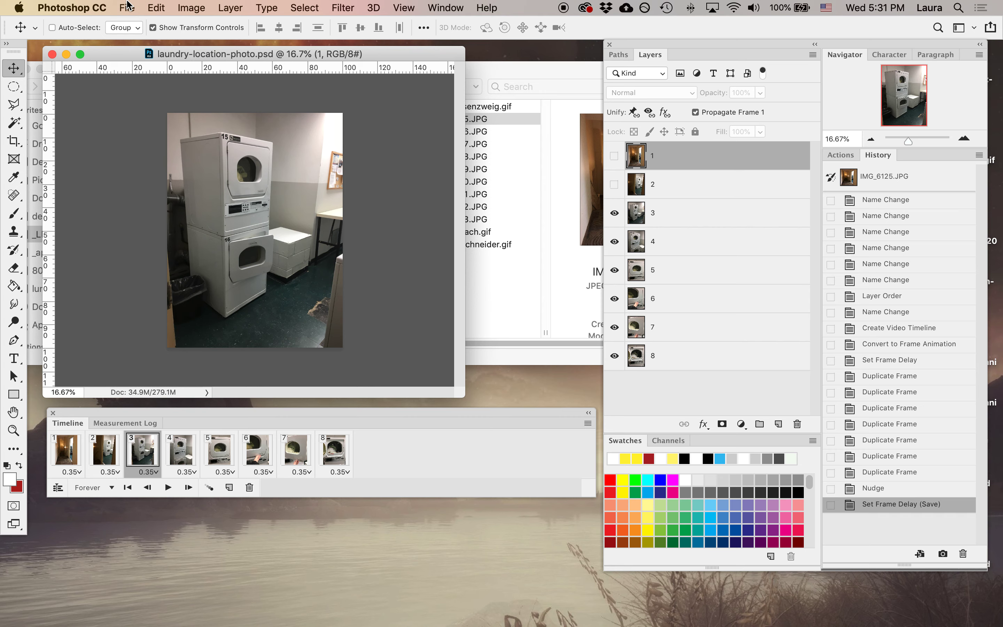
click(168, 487)
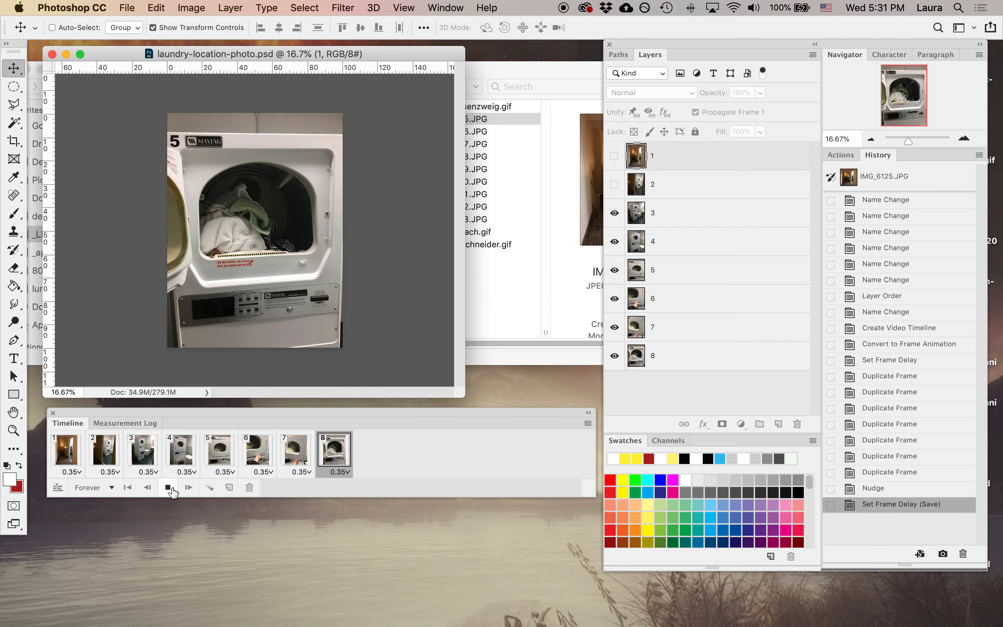
click(169, 488)
Step: Inspect the full-size GIF preview in Save for Web, and close it without exporting
click(127, 7)
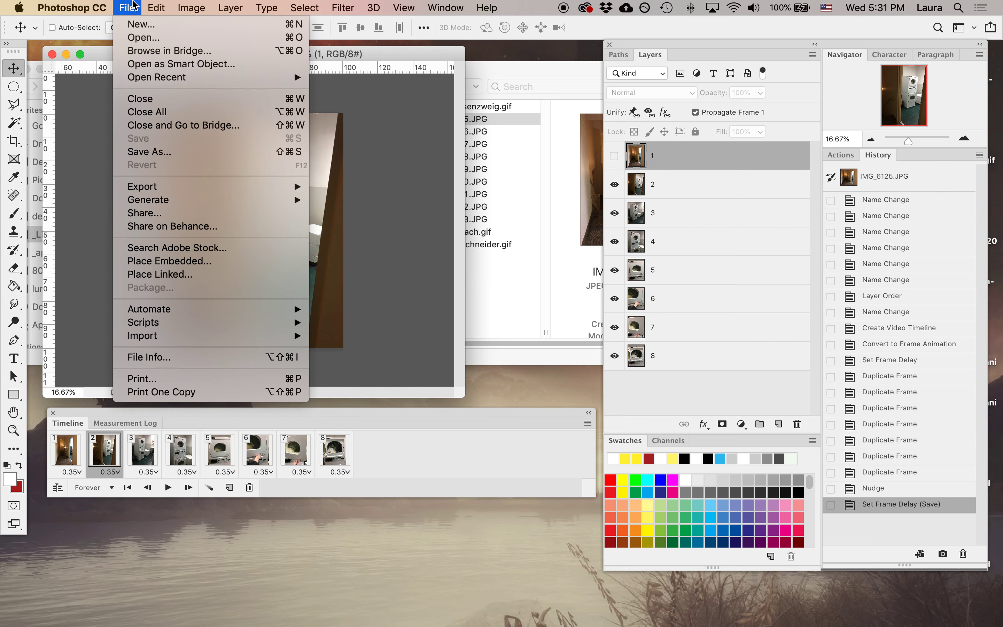
mouse_move(181, 186)
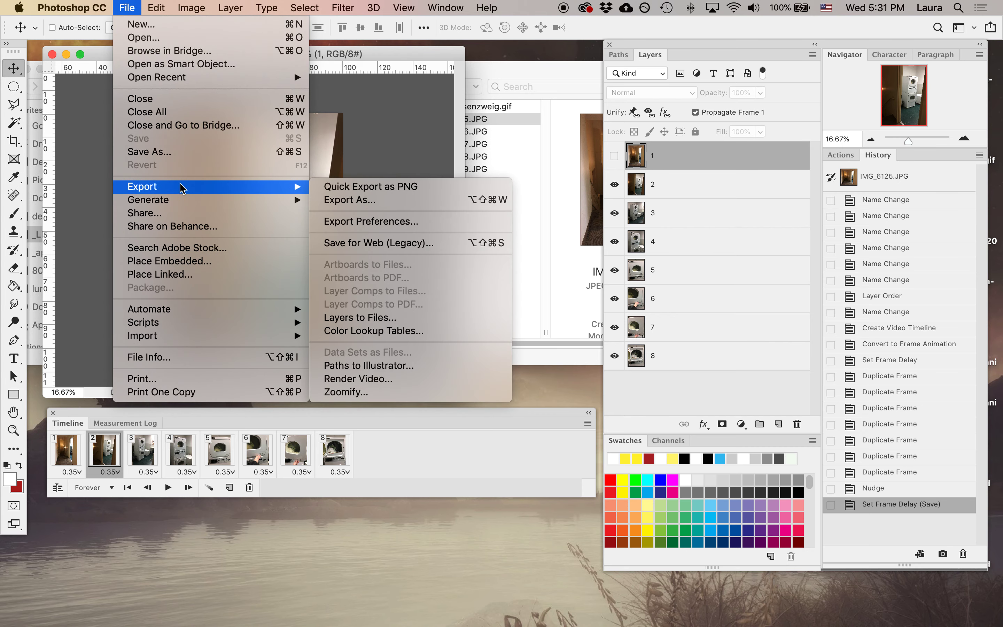
click(420, 244)
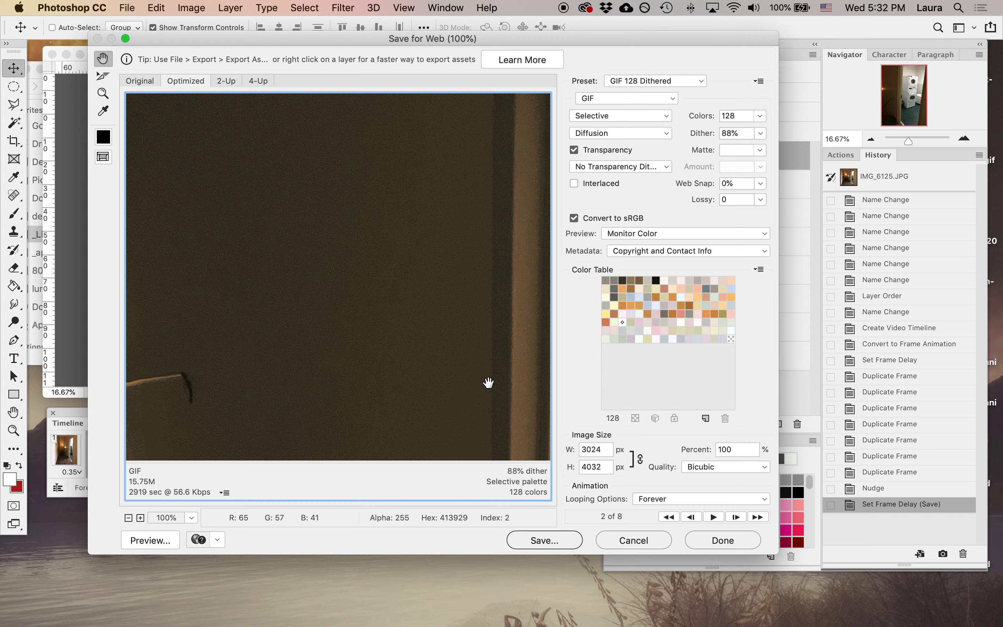
drag(528, 380, 425, 326)
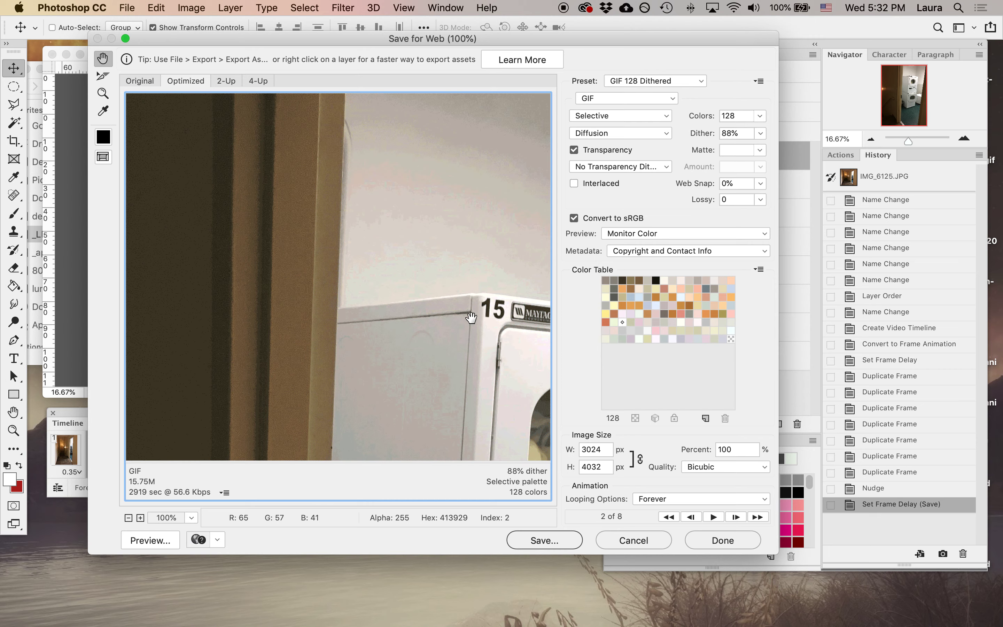
drag(473, 364, 351, 271)
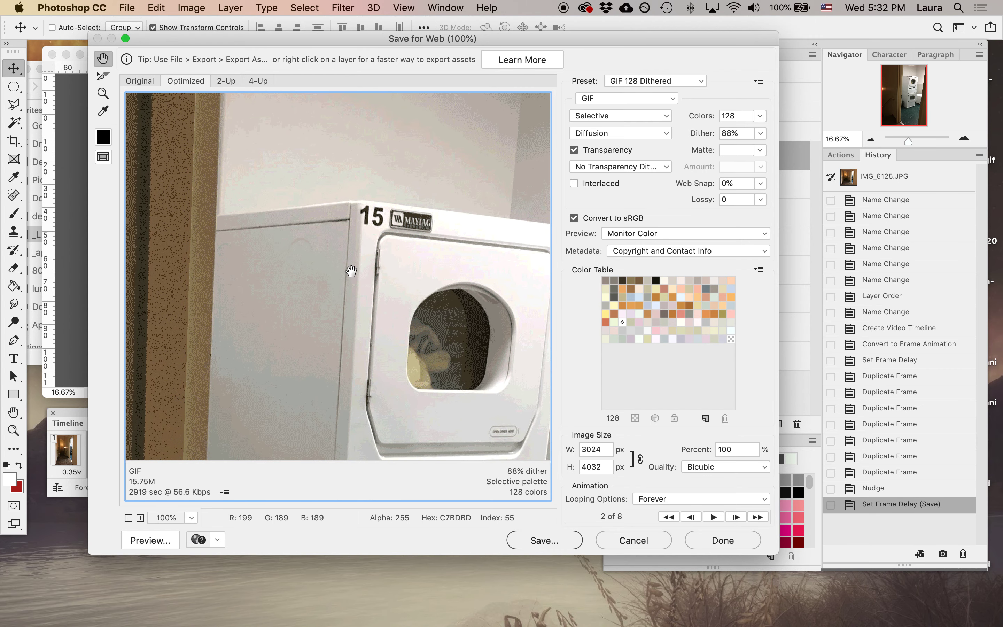
click(633, 540)
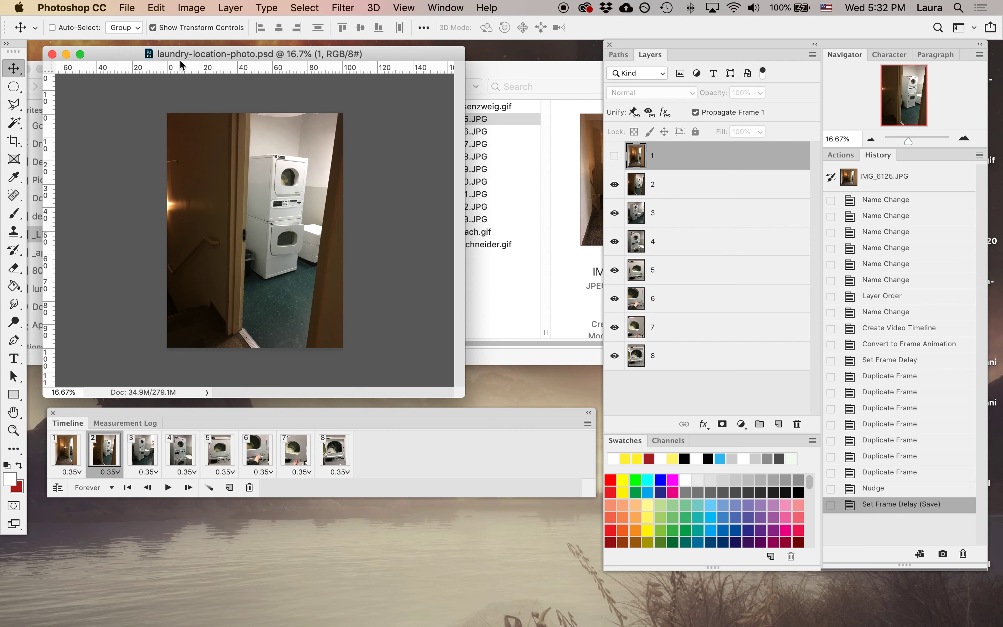
Step: Resize the image to a height of 900 pixels, keeping its proportions linked
click(192, 6)
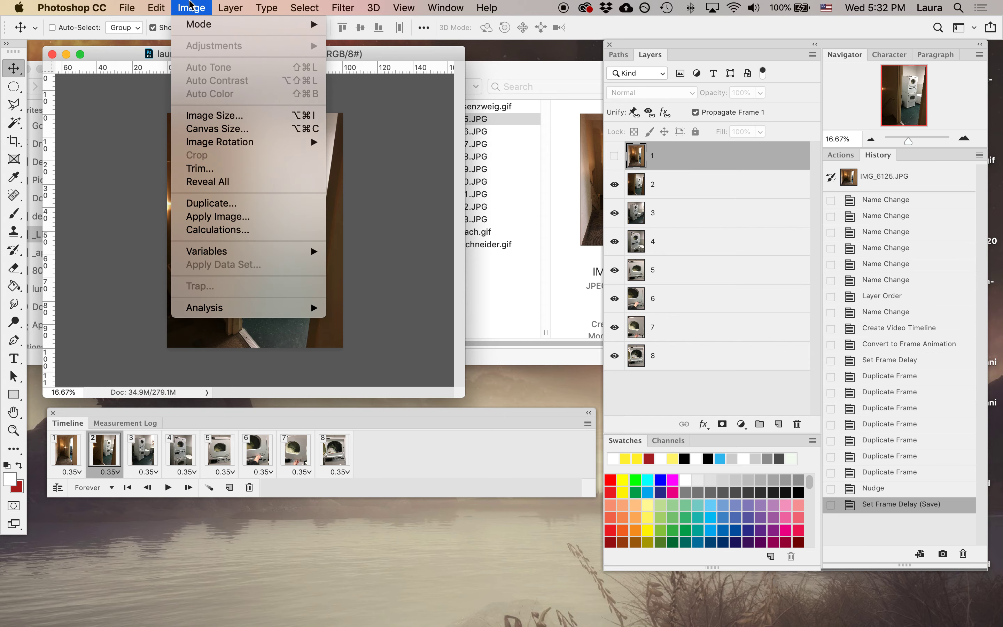
click(247, 117)
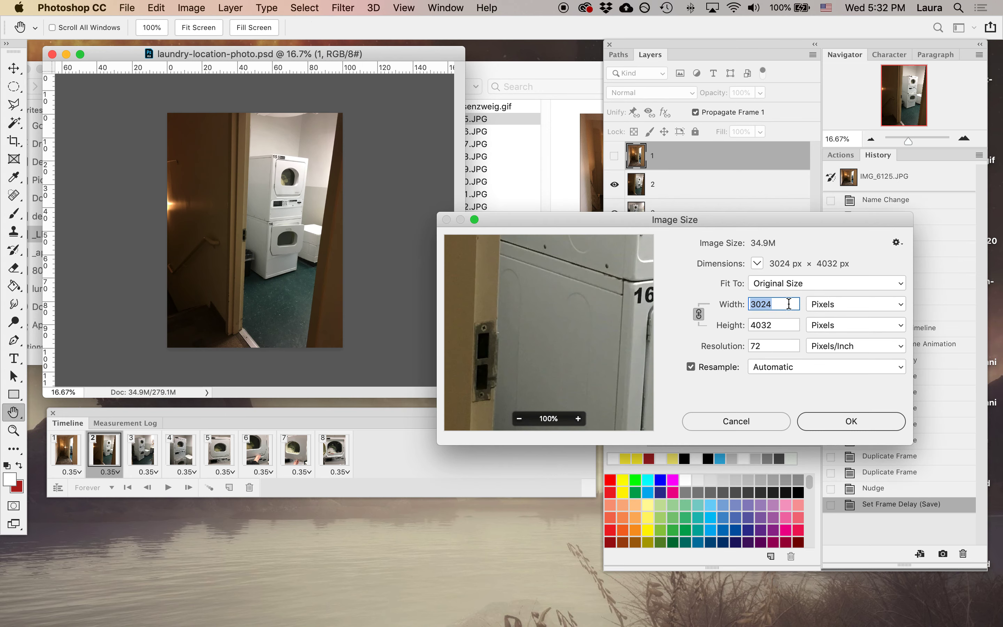
key(Tab)
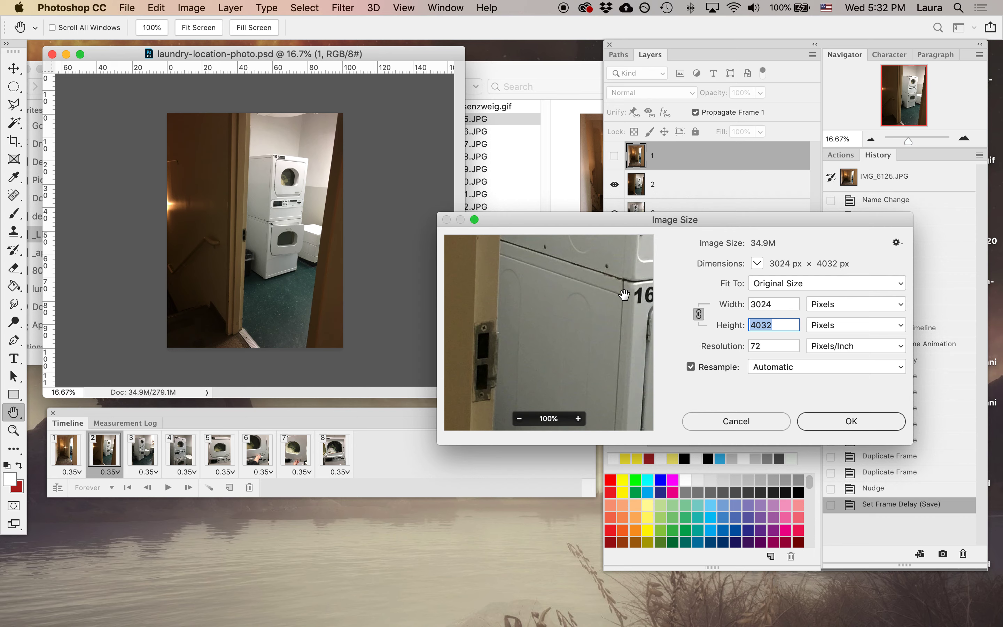
text(900)
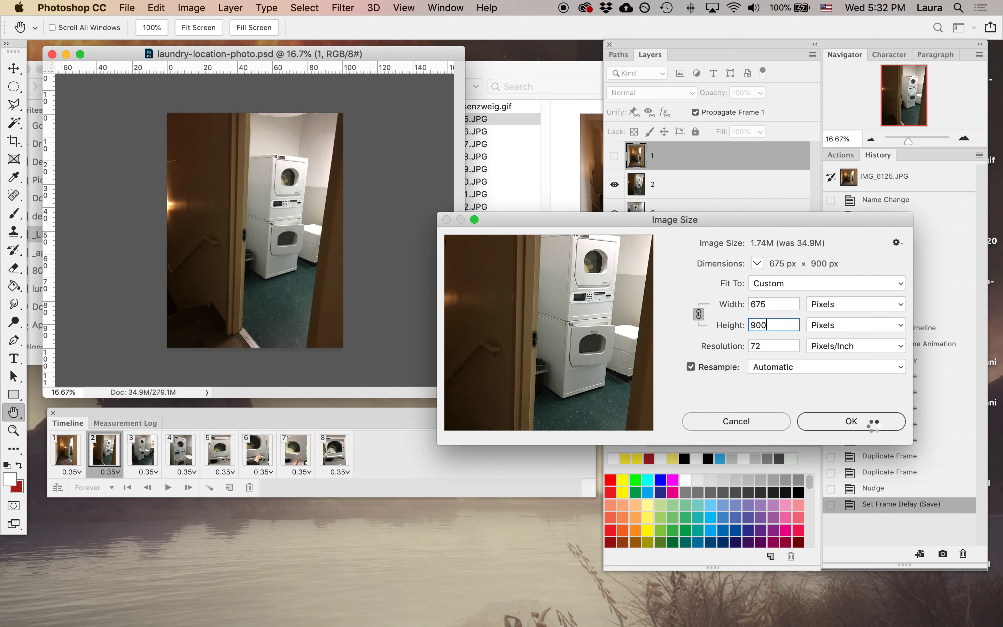
key(Return)
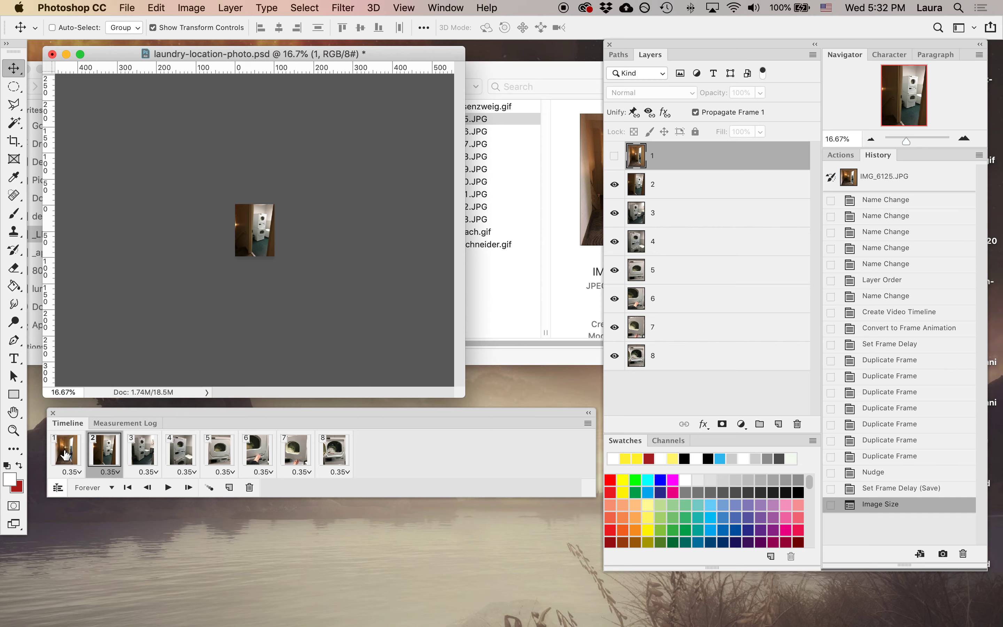
Step: View the resized image at 100% magnification with the whole picture visible in the document window
click(963, 140)
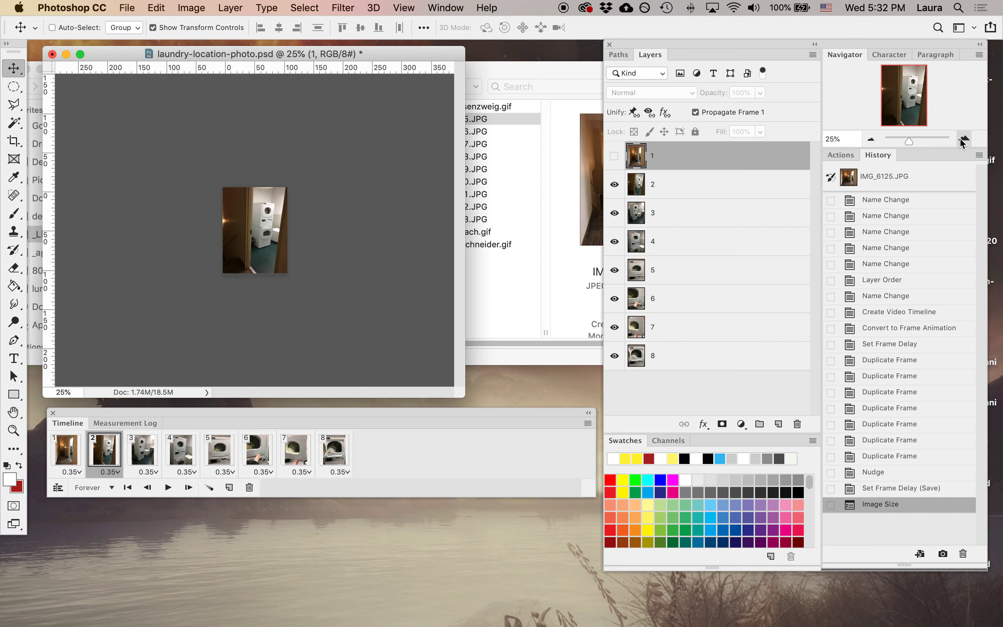
click(963, 139)
click(963, 139)
click(963, 139)
click(963, 139)
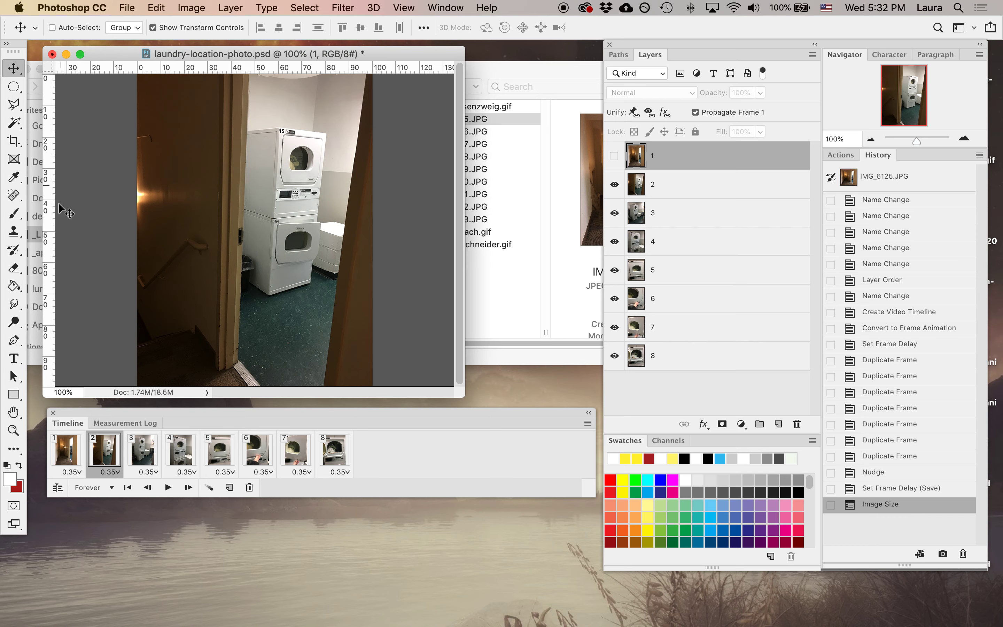
drag(460, 396, 501, 421)
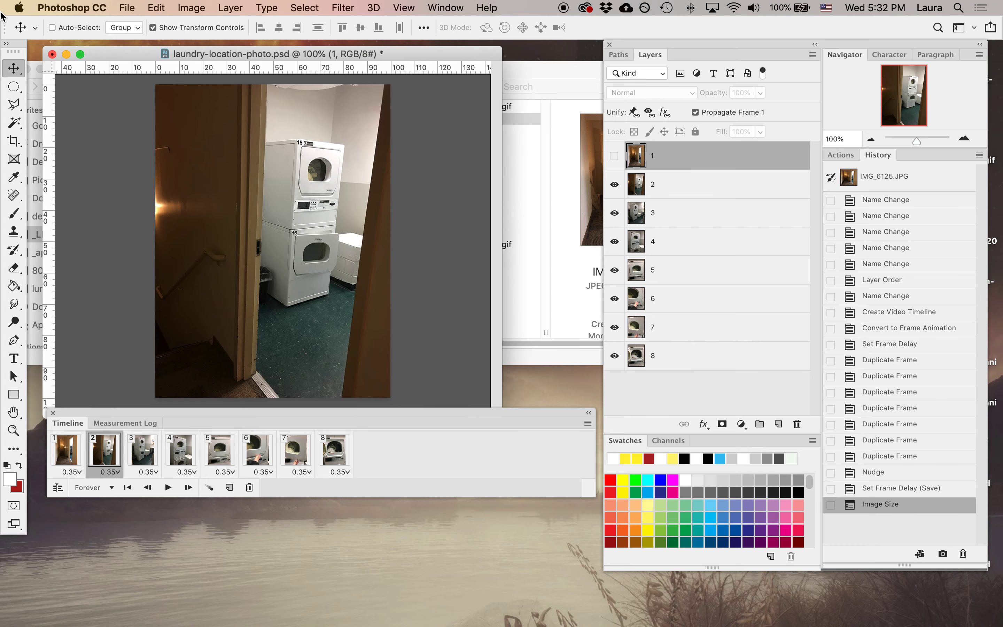
Step: Set up the Save for Web export with the GIF 128 Dithered settings and turn transparency off
click(118, 4)
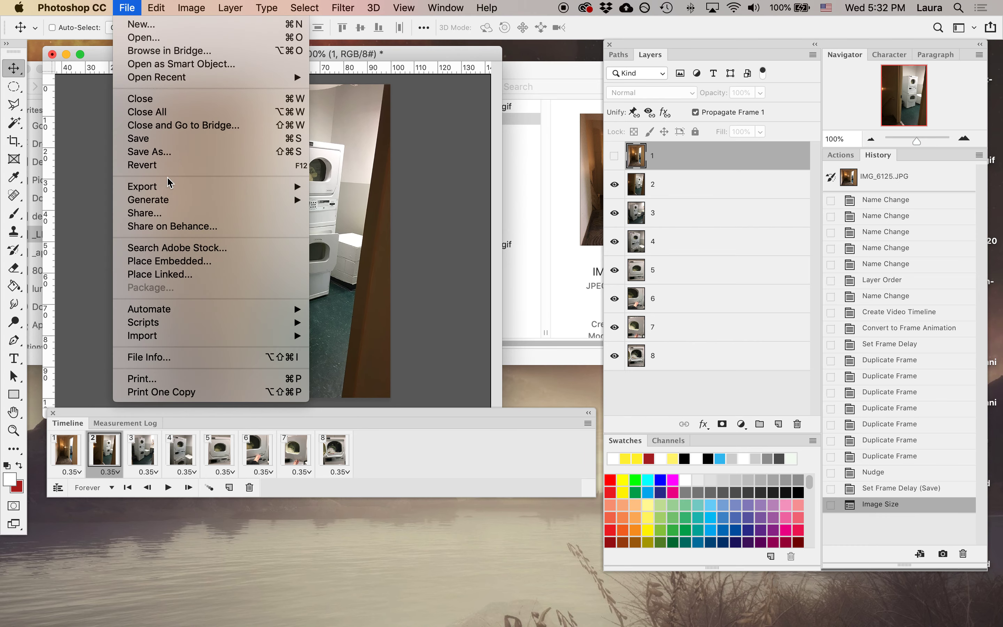
mouse_move(167, 190)
click(417, 243)
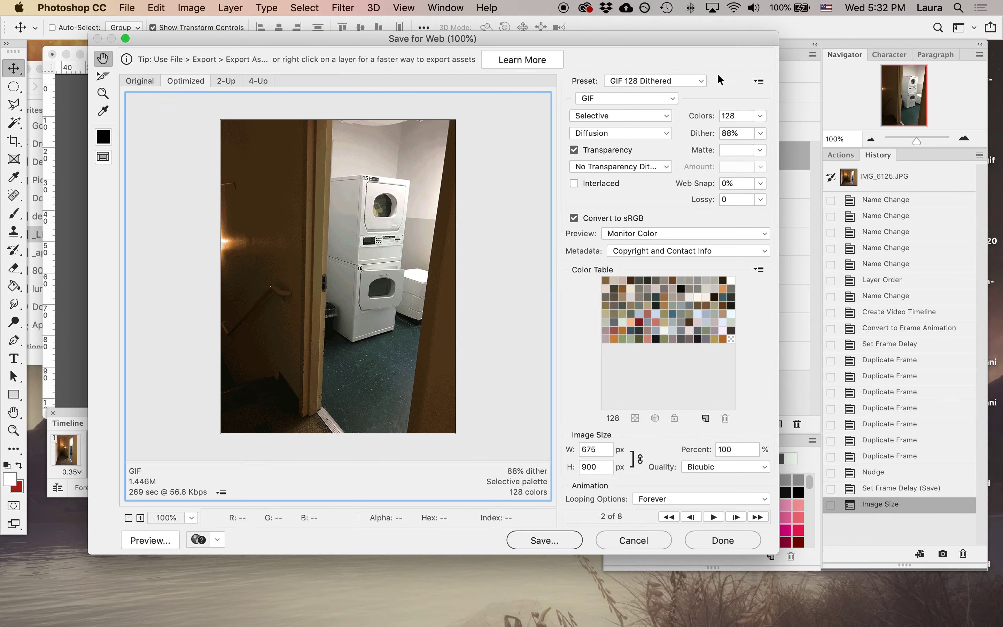
click(652, 83)
click(651, 81)
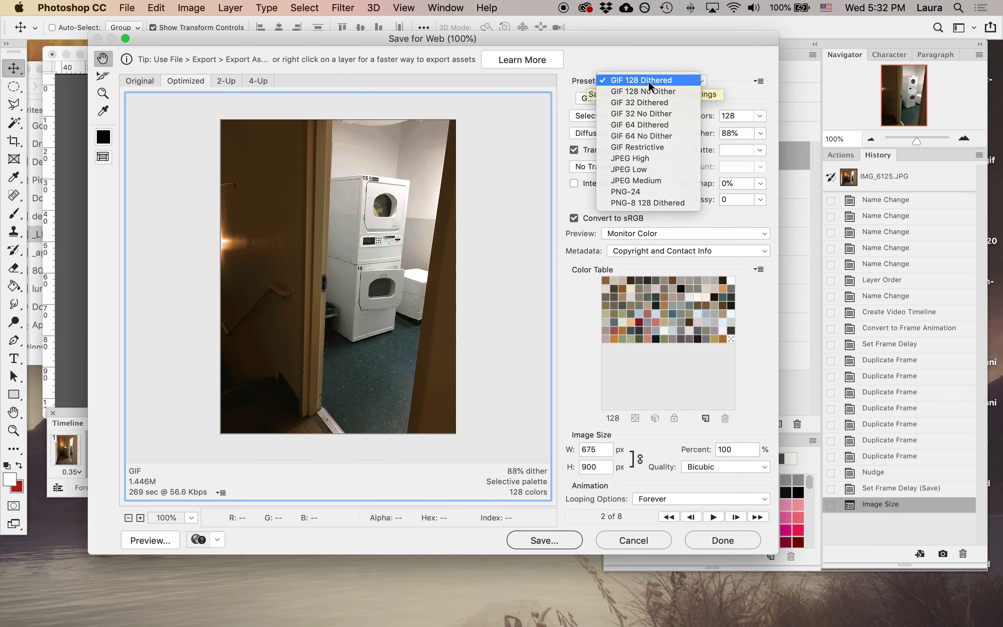
click(574, 150)
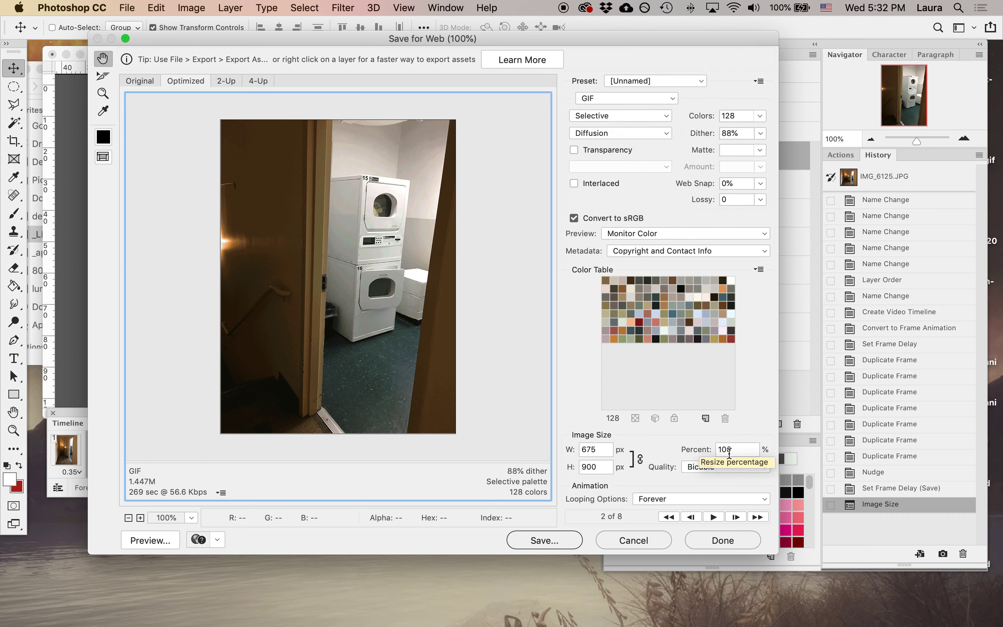
Step: Keep the GIF looping forever and play the animation in the export preview
click(652, 499)
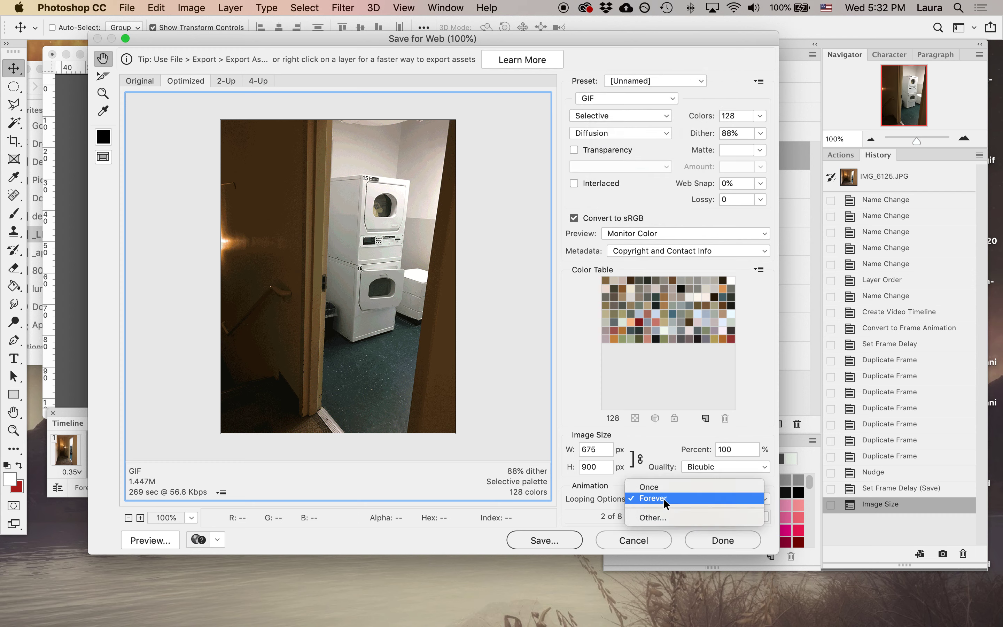
click(663, 500)
click(714, 520)
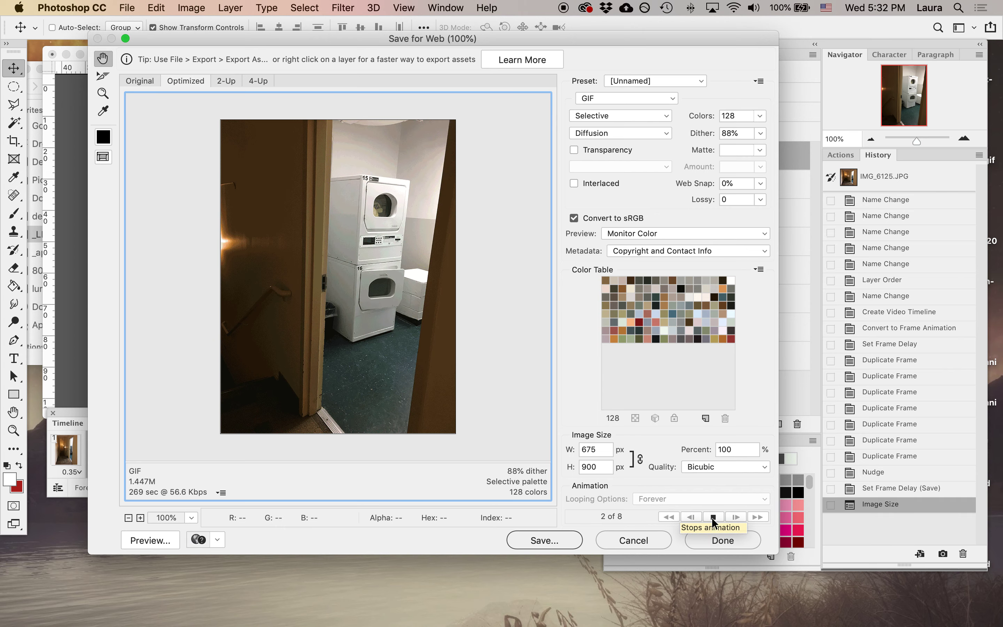
click(713, 520)
Step: Save the animated GIF to the Desktop as laundry-gif.gif
click(571, 539)
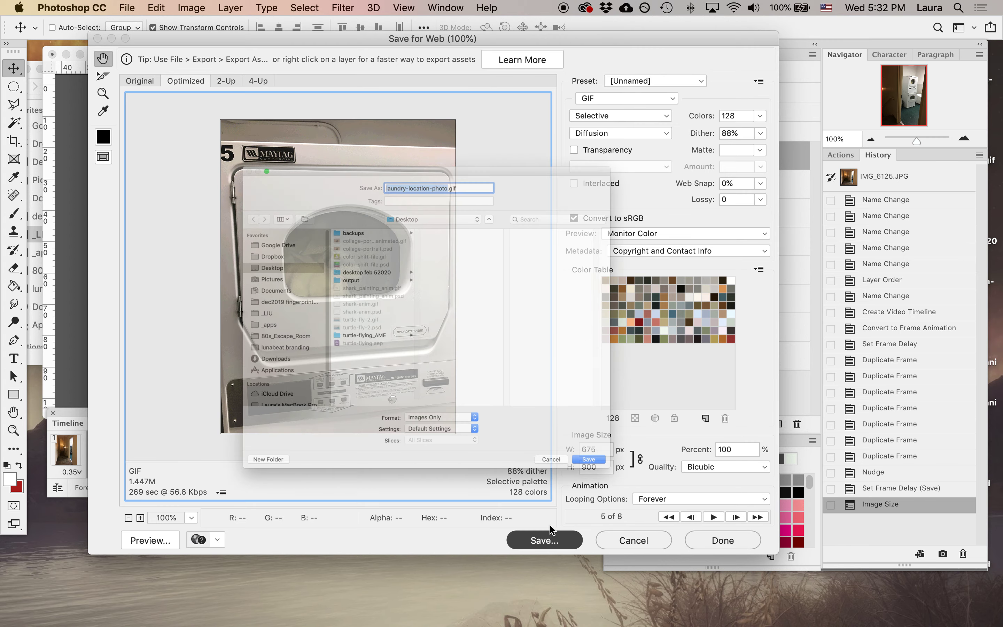
key(BackSpace)
text(laundry-)
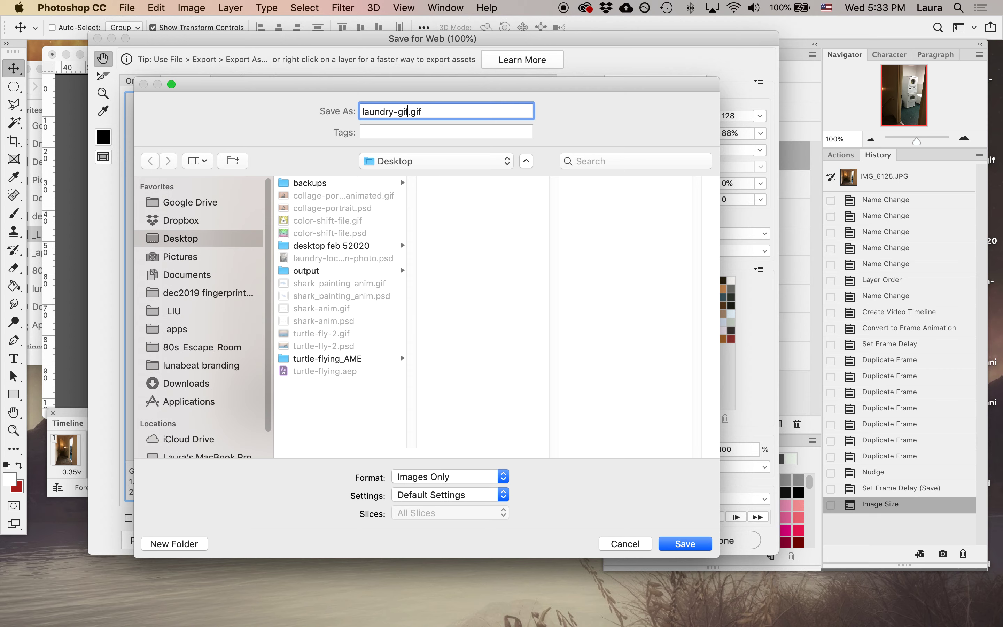
text(gif)
key(Return)
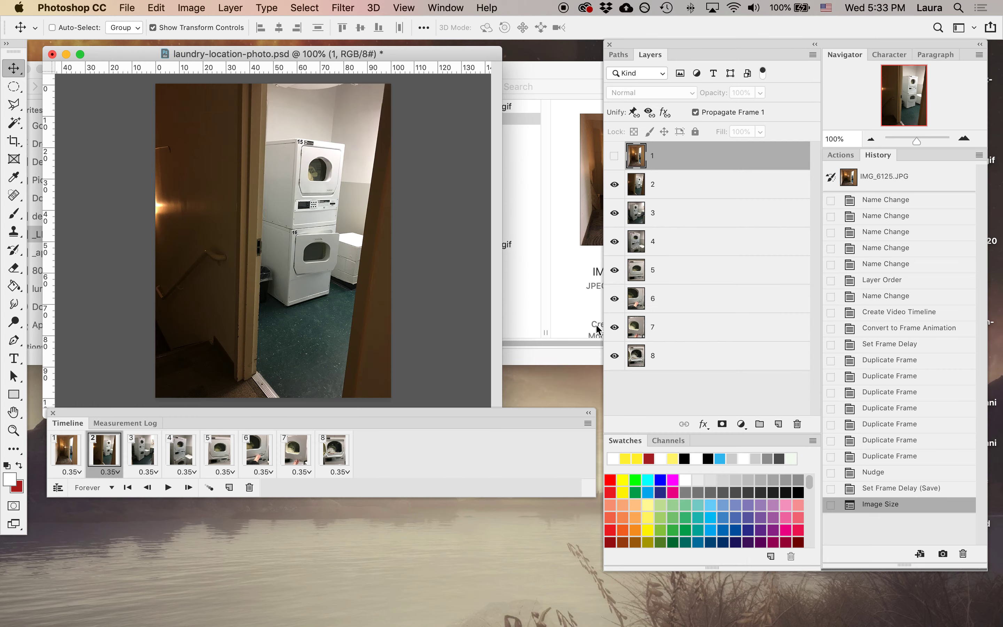
Step: Switch to Finder, view the photo-beach.gif example in Quick Look, close it and return to Photoshop
click(564, 311)
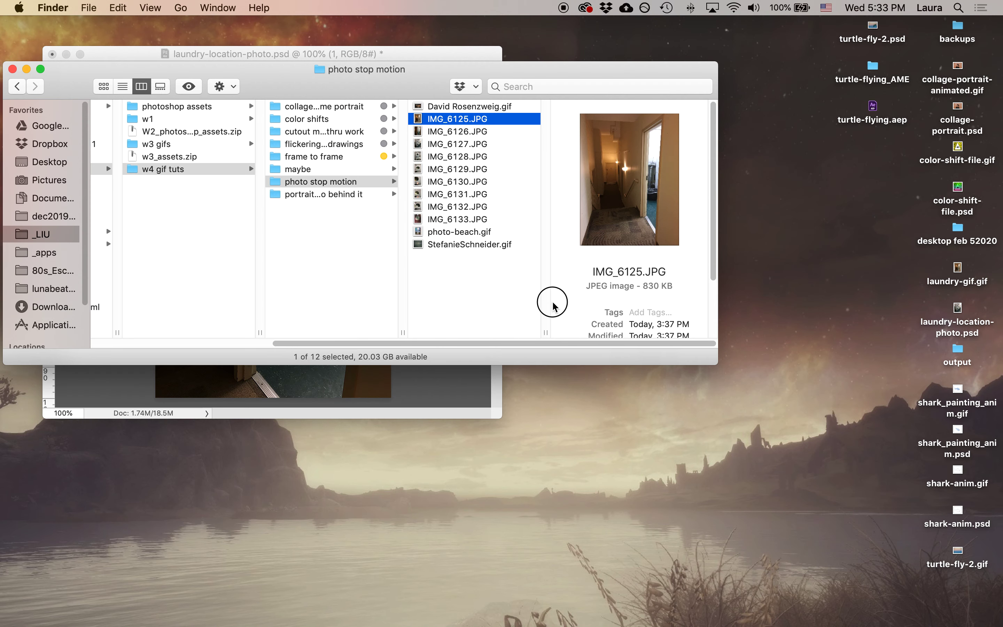
click(464, 236)
click(188, 87)
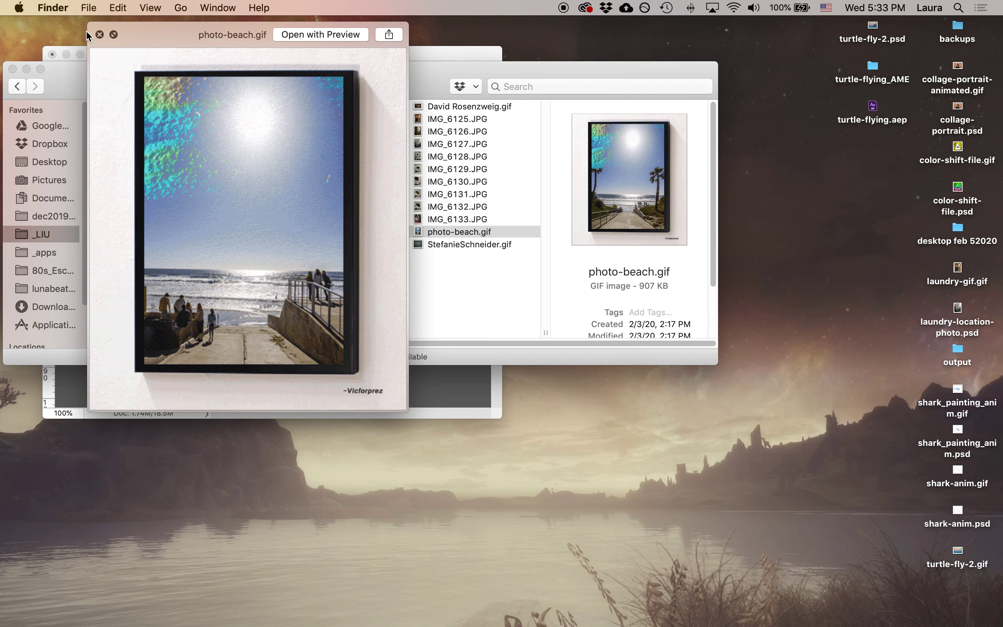
click(99, 35)
click(482, 411)
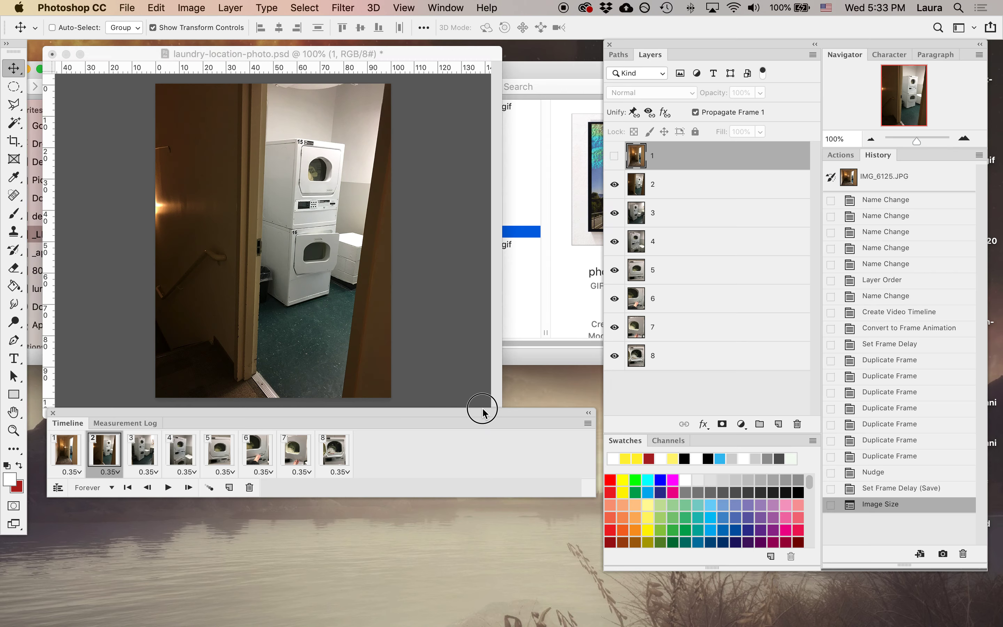
Step: Open IMG_6133.JPG and move its window and the Timeline panel apart so the laundry bag is fully visible
click(992, 551)
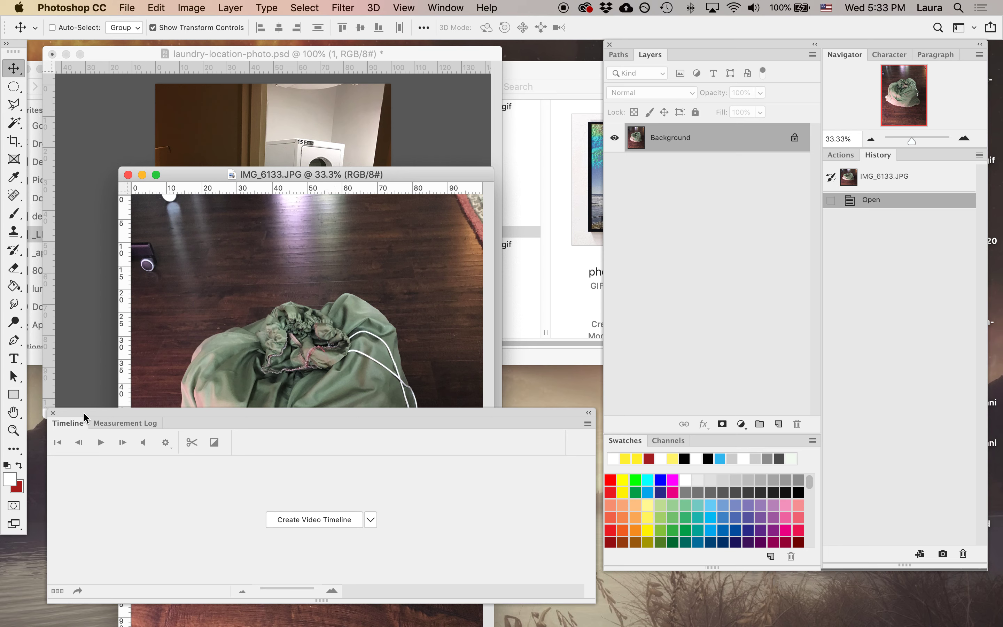
drag(175, 414, 163, 497)
drag(215, 178, 263, 100)
Step: Trace around the green laundry bag in IMG_6133.JPG with the Polygonal Lasso and close the selection
key(l)
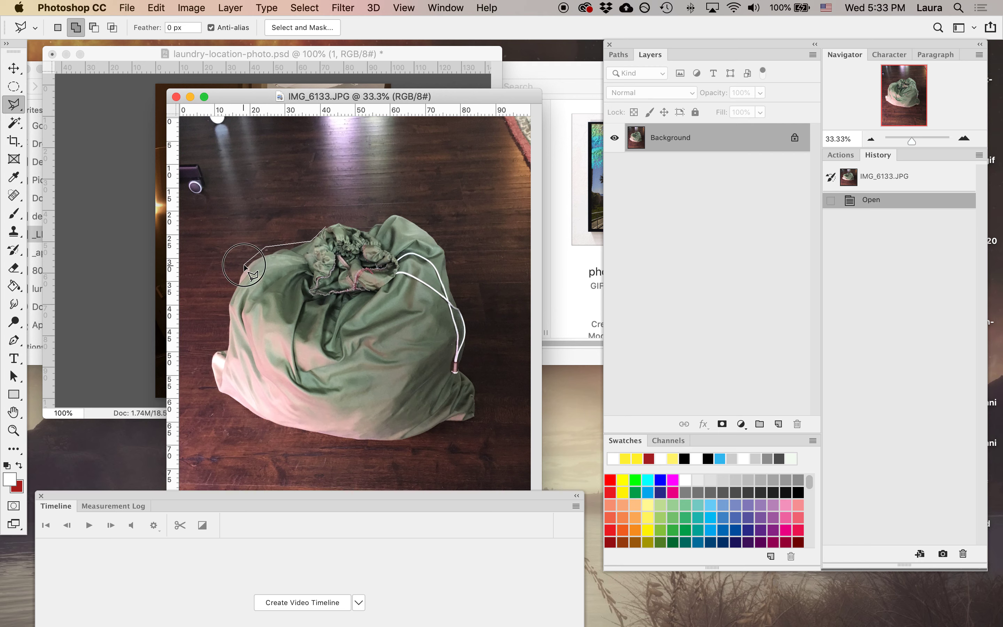
click(216, 384)
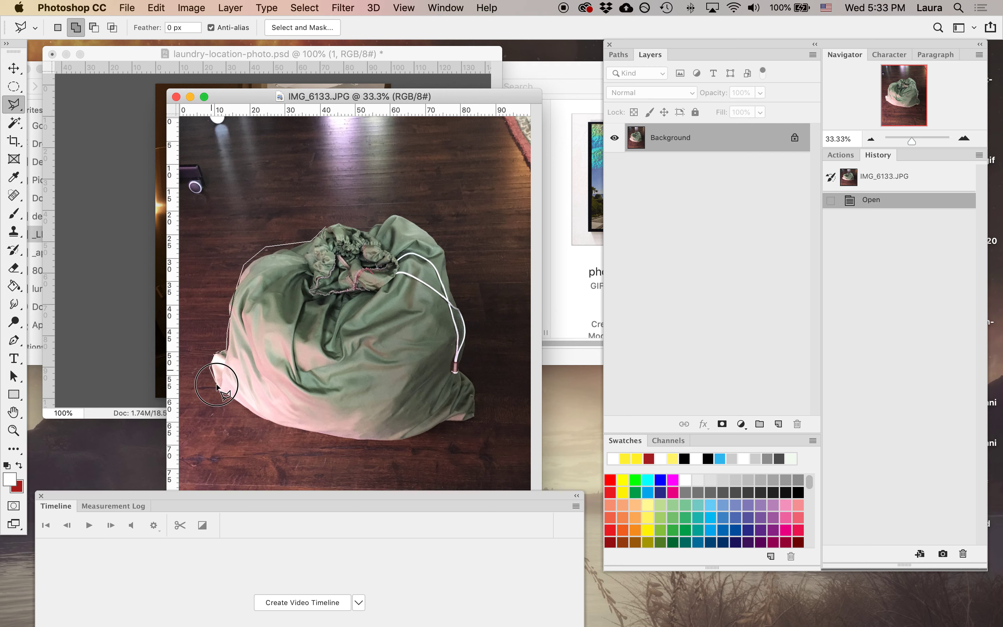
click(266, 419)
click(290, 427)
click(356, 439)
click(397, 443)
click(475, 420)
click(478, 411)
click(462, 372)
click(466, 331)
click(458, 308)
click(448, 285)
click(446, 250)
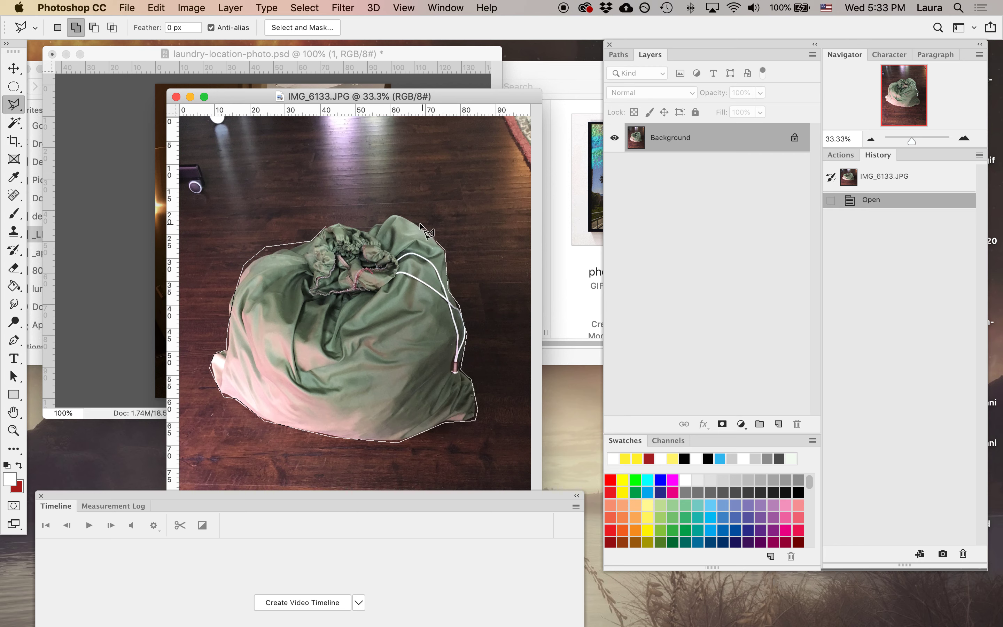
click(392, 214)
click(374, 222)
click(339, 224)
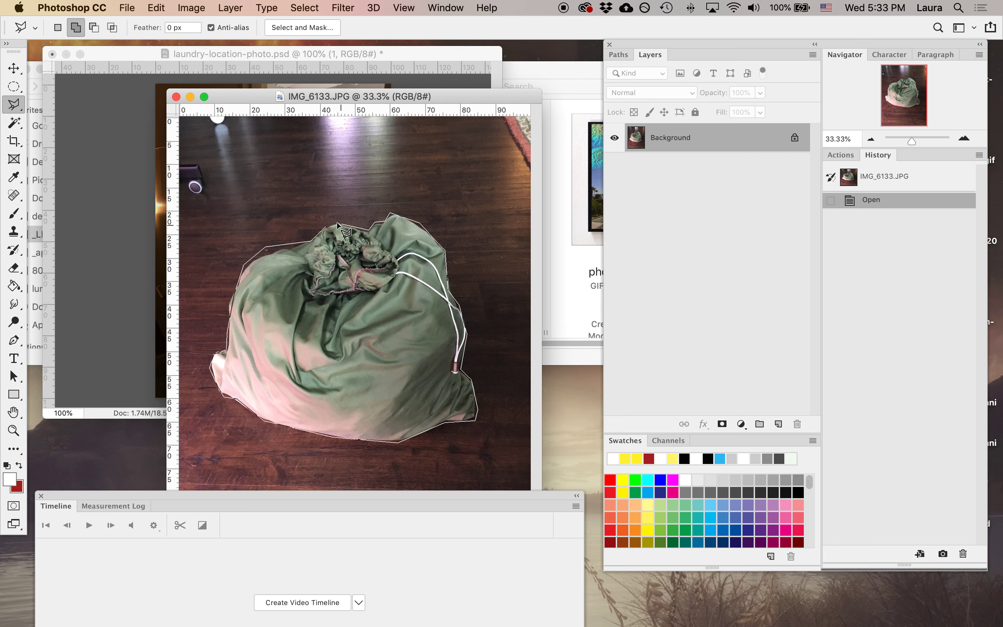
click(323, 231)
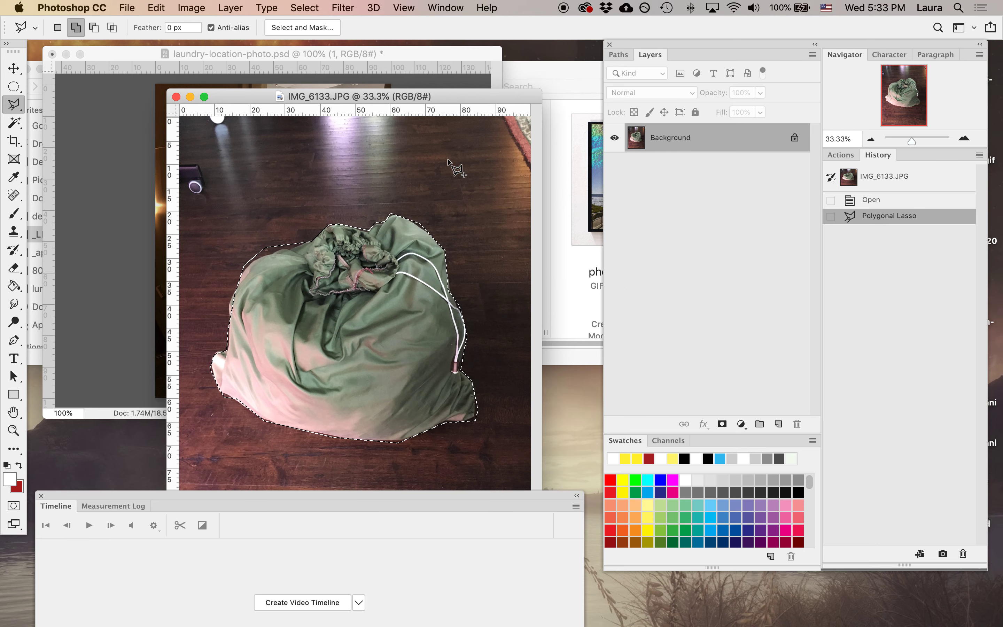
Step: Copy the selected laundry bag and paste it as a new layer into laundry-location-photo.psd
click(156, 8)
click(160, 107)
click(156, 7)
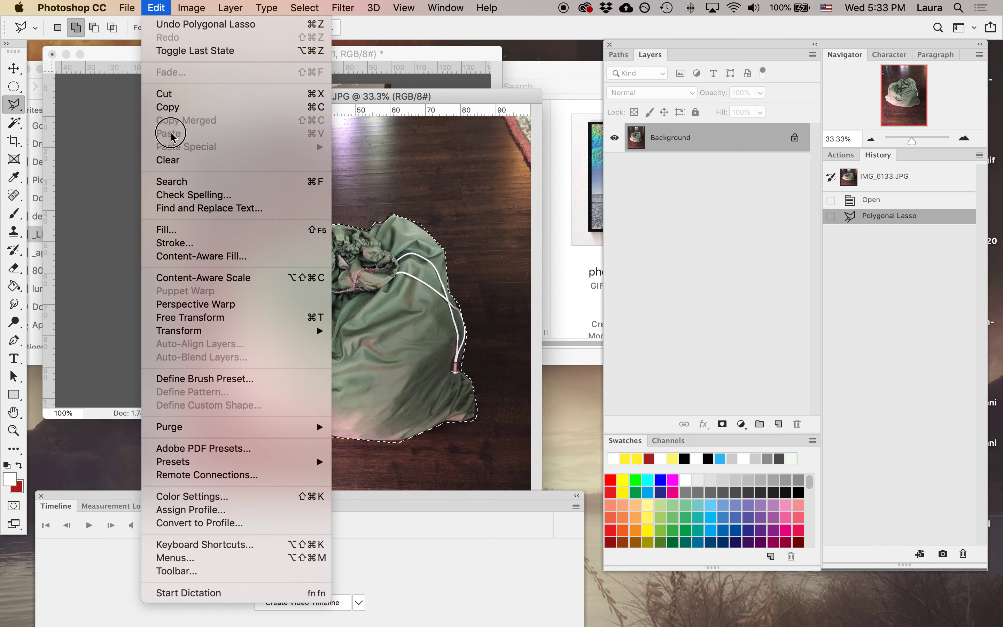
click(168, 107)
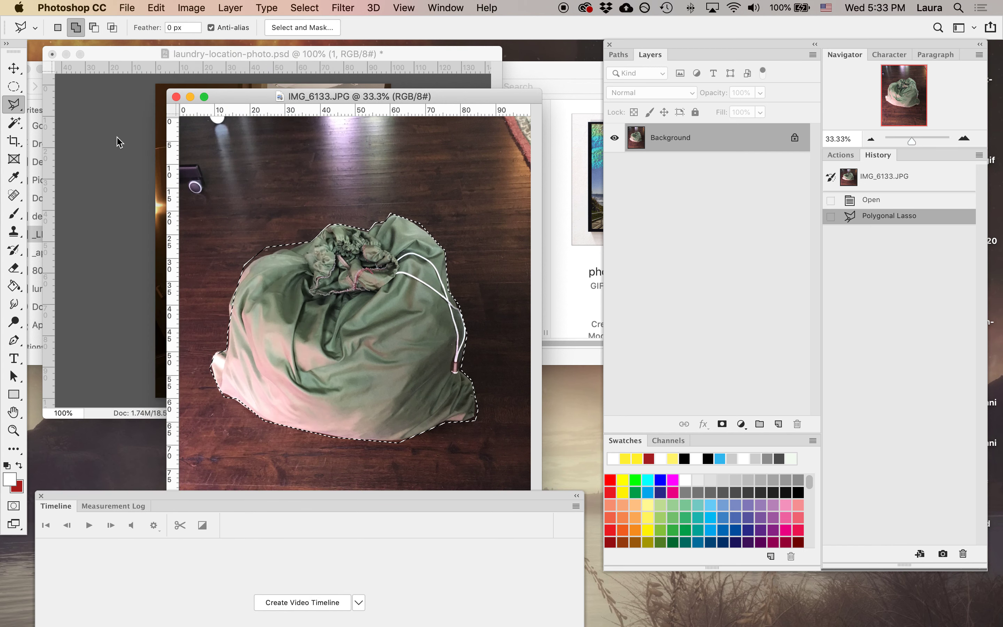
click(168, 55)
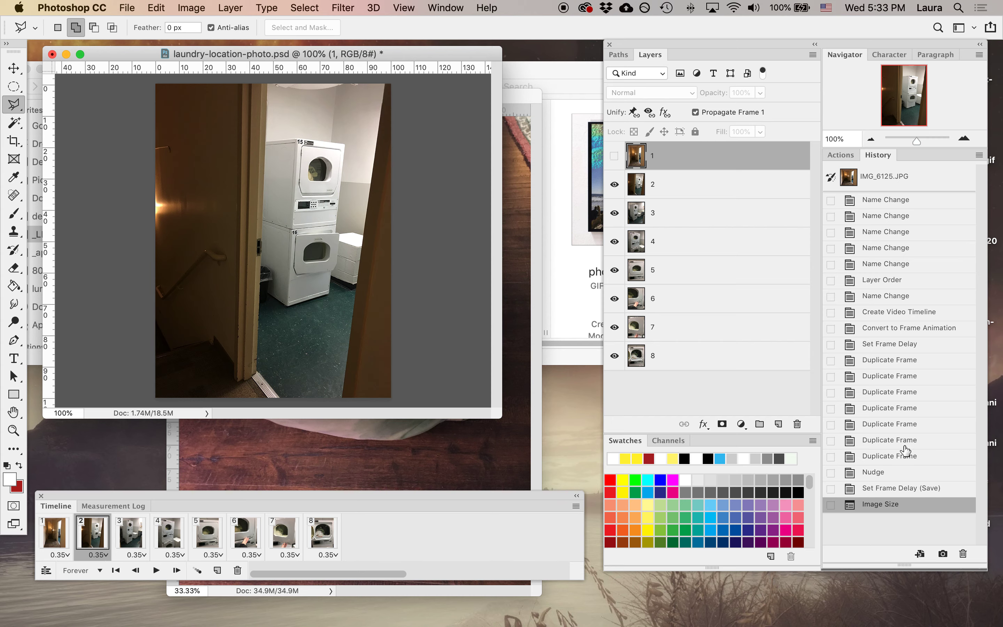
click(156, 7)
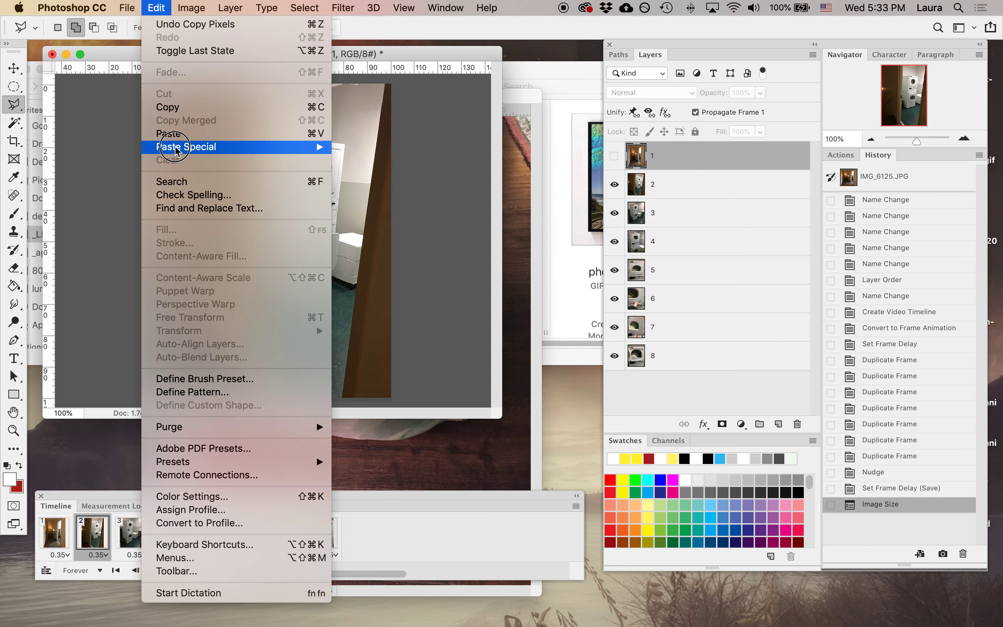
click(174, 134)
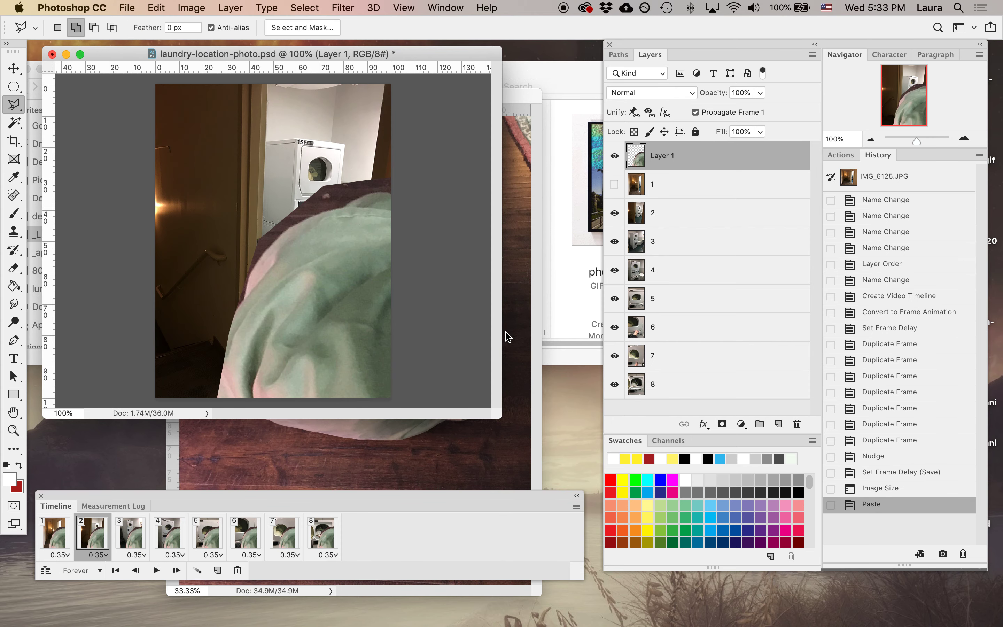
Step: Scale the pasted laundry bag down with Free Transform so all of it fits inside the laundry-room photo
key(super+minus)
key(super+minus)
key(super+minus)
drag(150, 195, 539, 464)
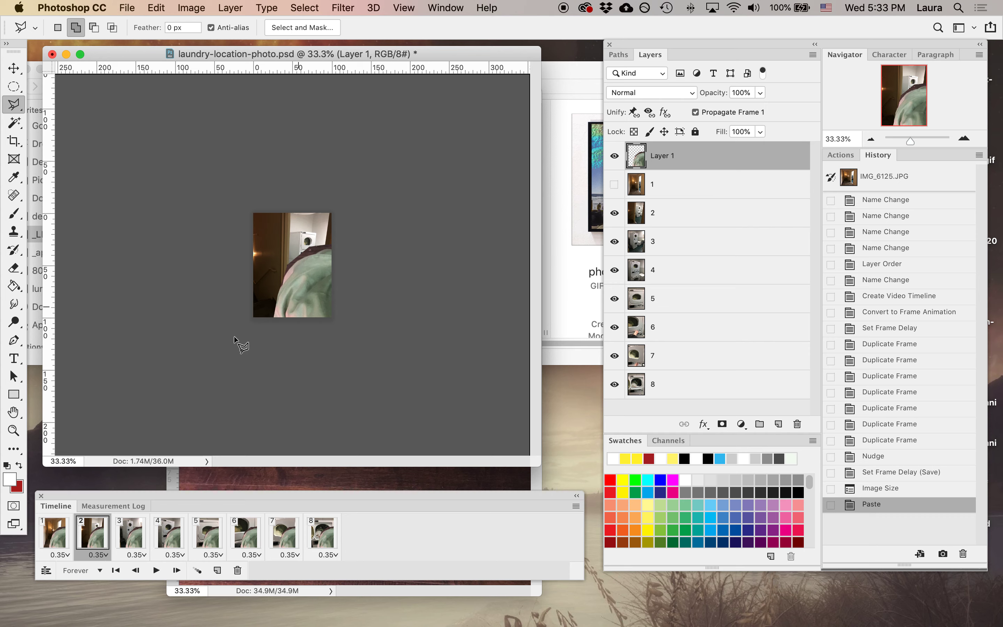
drag(155, 7, 281, 322)
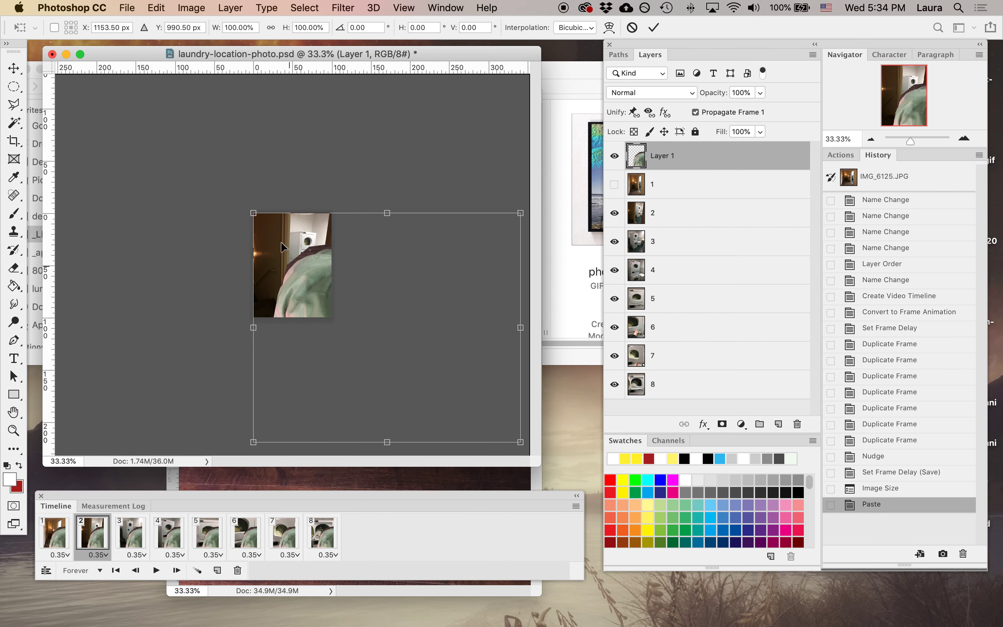
drag(520, 444, 317, 305)
key(Return)
key(l)
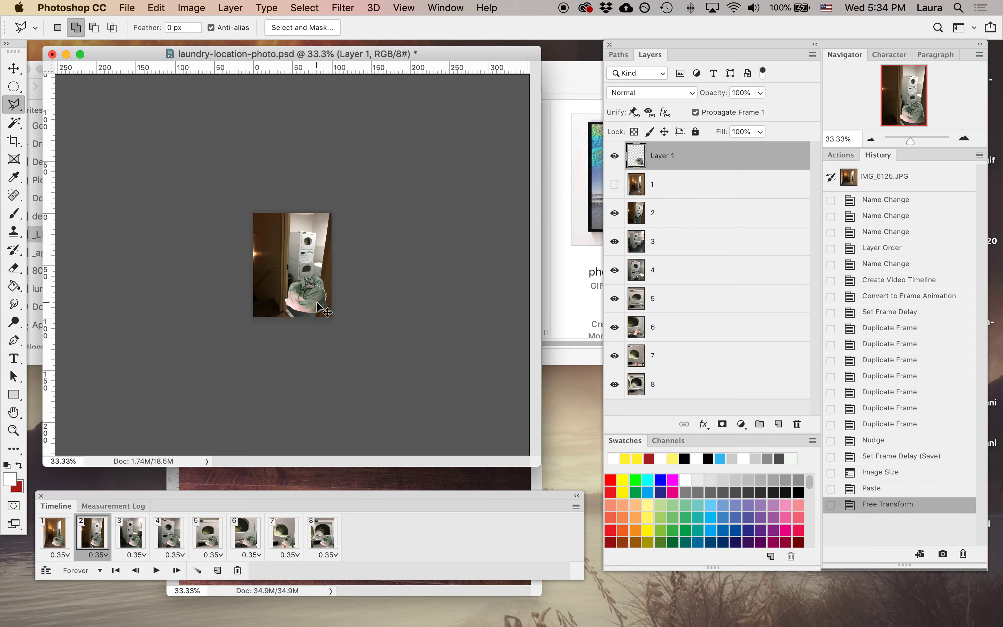
Step: Return laundry-location-photo.psd to 100% magnification and close the IMG_6133.JPG document
key(super+plus)
key(super+plus)
key(super+plus)
key(super+plus)
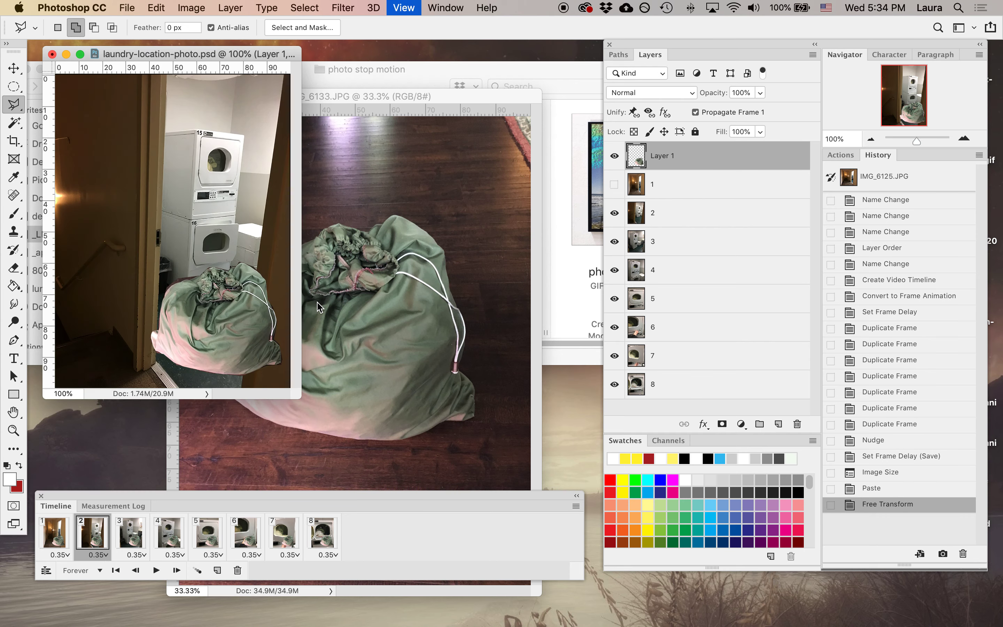
key(super+minus)
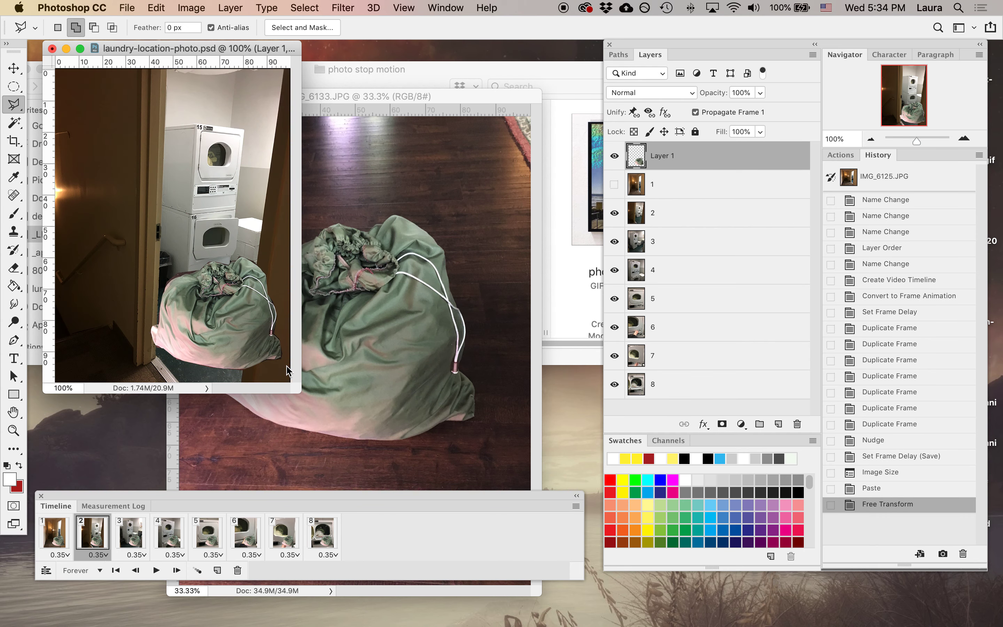
click(327, 391)
click(182, 96)
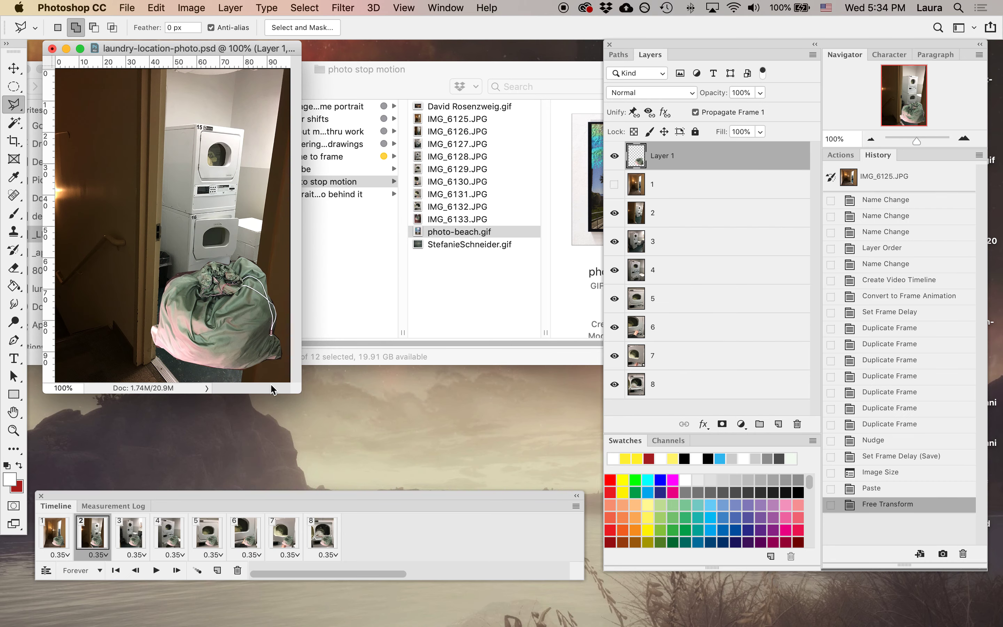
Step: Enlarge the document window and move the laundry bag into the lower-right corner of the photo, partly past its edge
drag(295, 388, 533, 447)
key(v)
drag(361, 362, 383, 387)
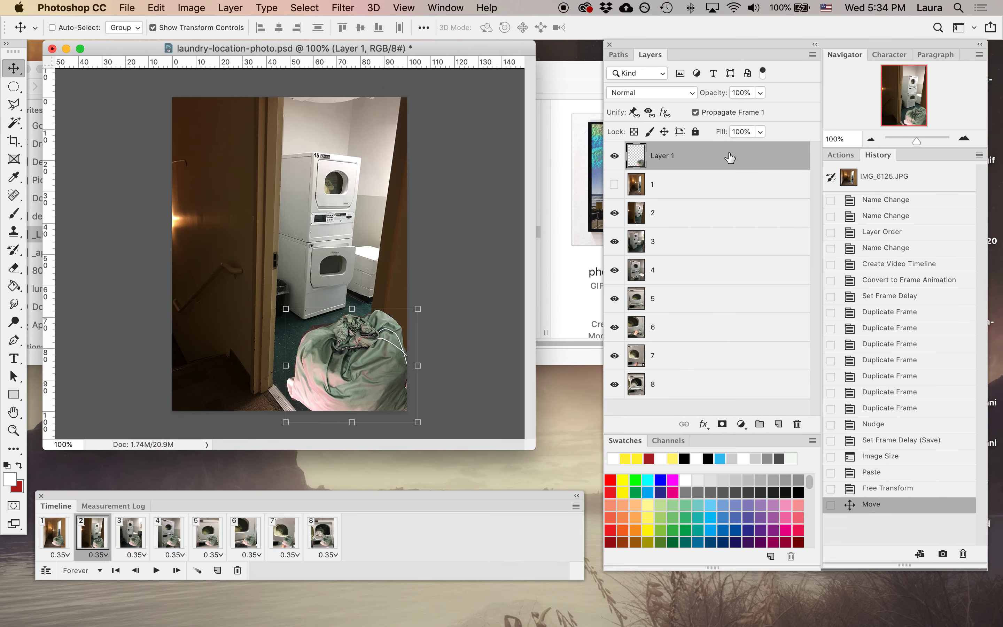
click(777, 424)
key(super+z)
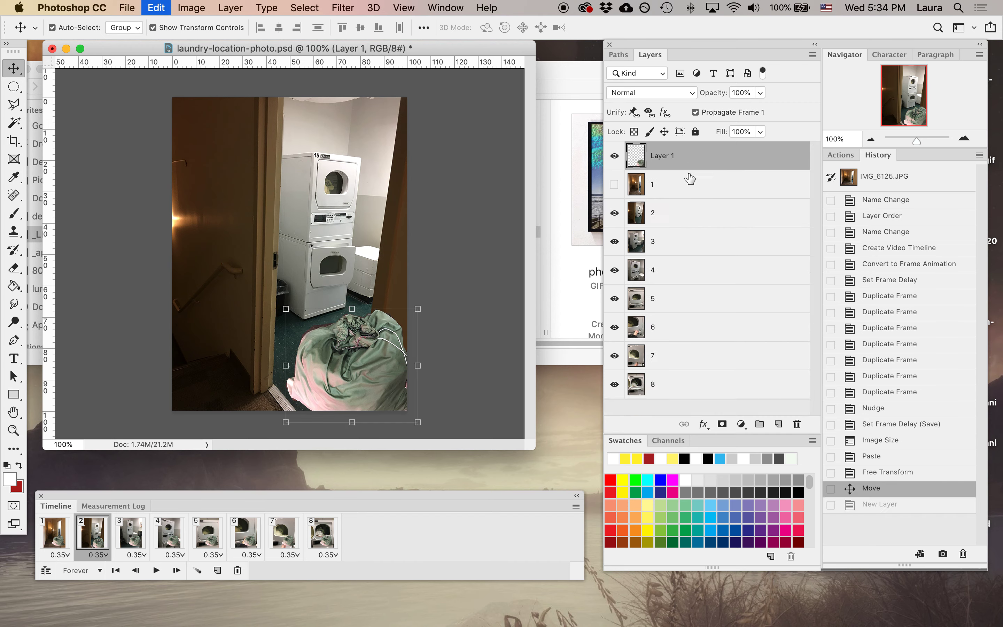
key(super+a)
key(super+d)
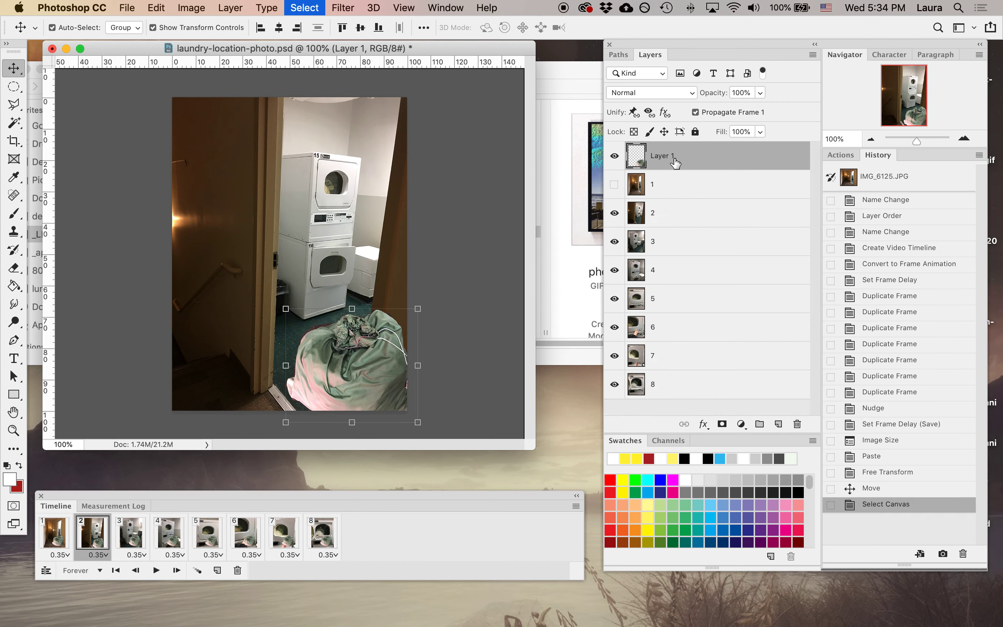
Step: Duplicate the laundry bag layer and scale the copy to about 63%, placing it beside the large bag along the photo's lower edge
key(super+v)
key(super+z)
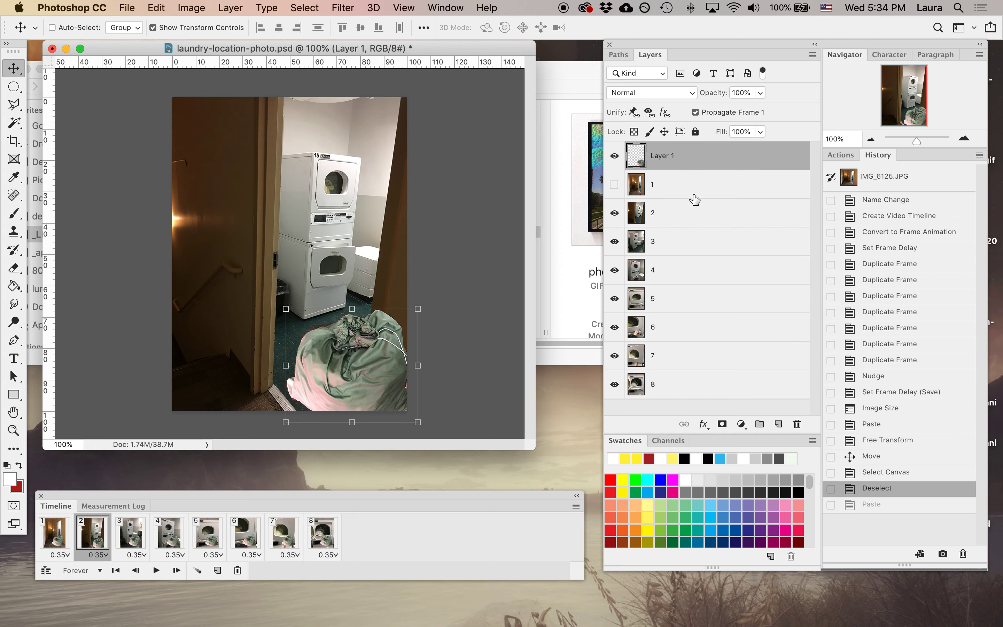
right_click(690, 163)
click(719, 89)
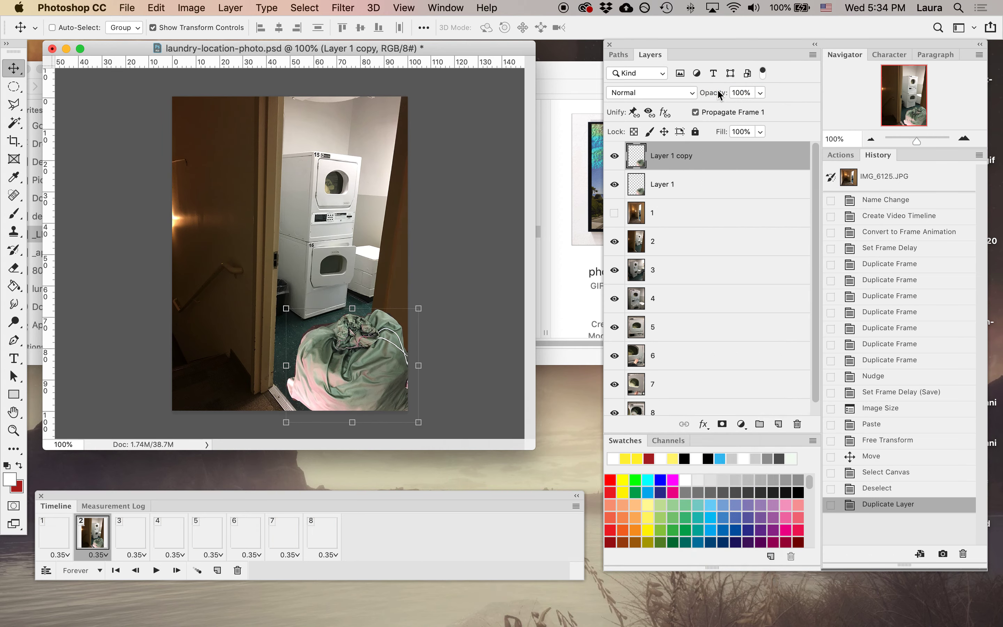
drag(406, 352, 308, 364)
key(super+t)
drag(187, 321, 211, 343)
drag(280, 375, 288, 381)
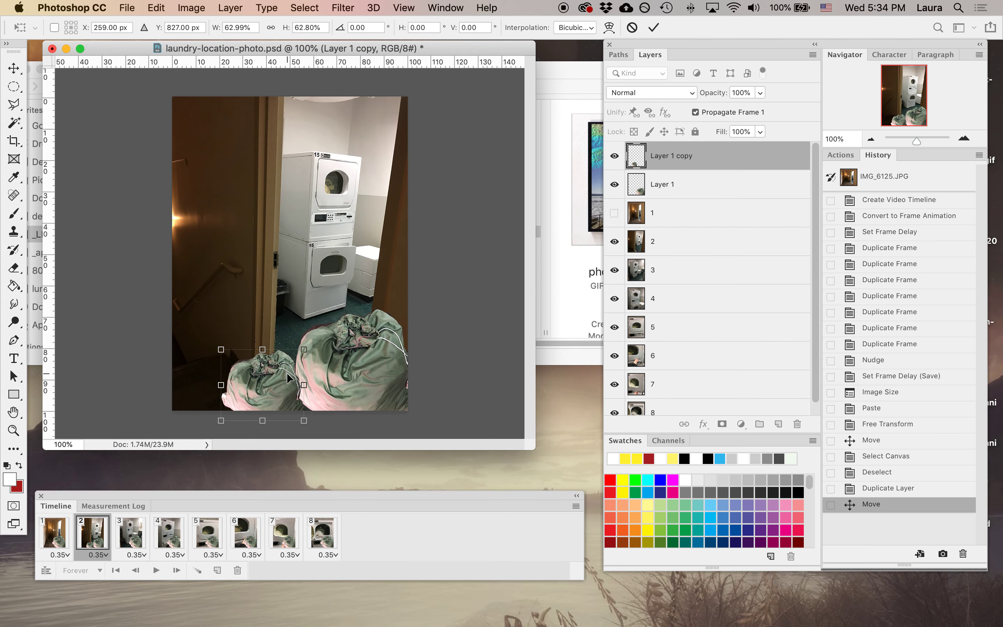
key(Return)
Step: Duplicate the small laundry bag and move the copy into the photo's lower-left corner
right_click(746, 164)
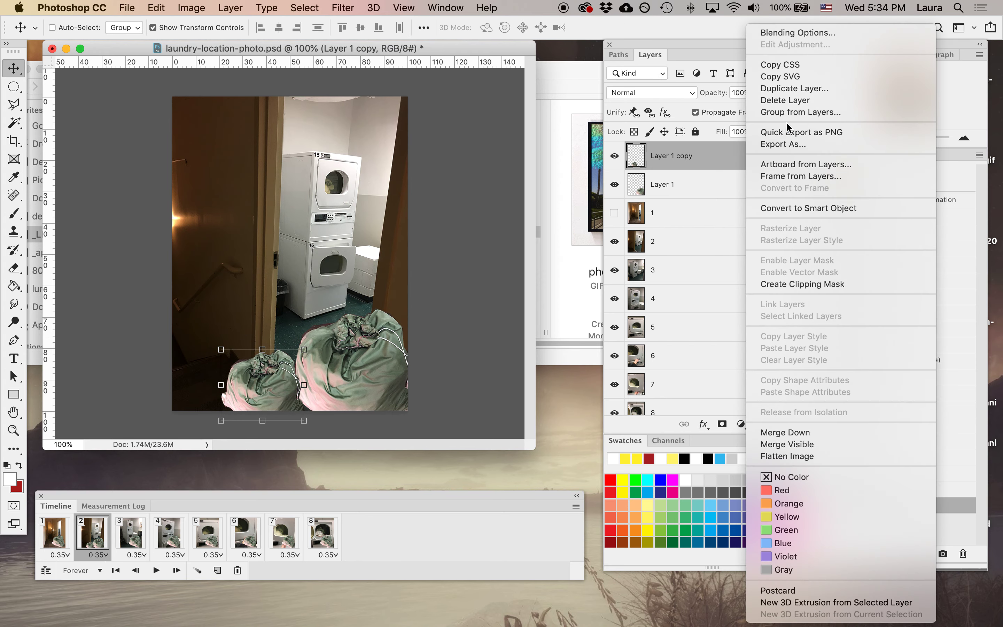
click(789, 91)
key(Return)
drag(271, 387, 209, 386)
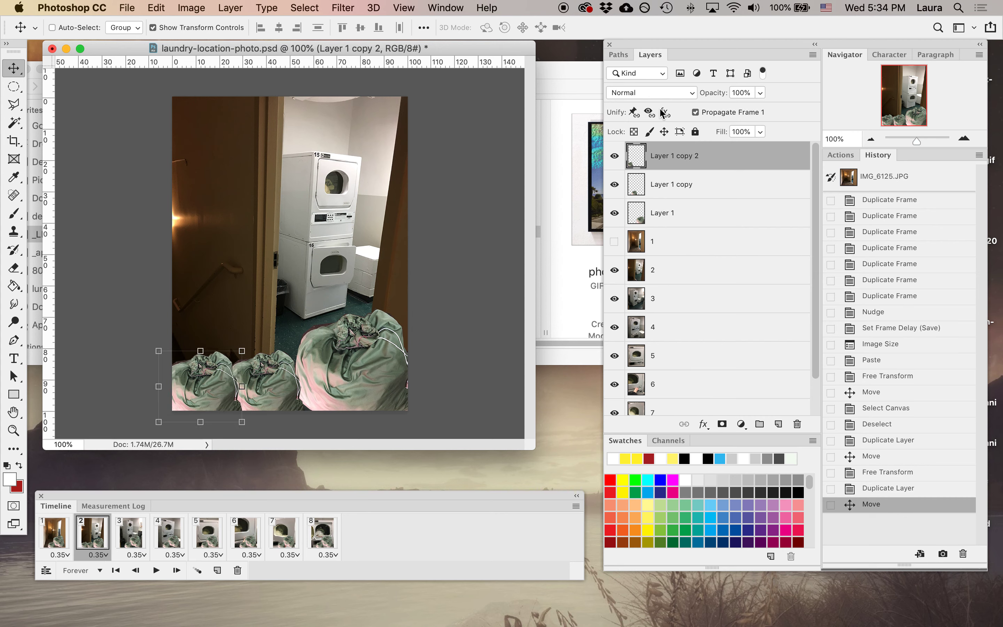
Step: Duplicate both small bags together, turn the copies upside down to -100% width and height, and place them in the photo's upper-right corner
shift+click(729, 185)
right_click(755, 196)
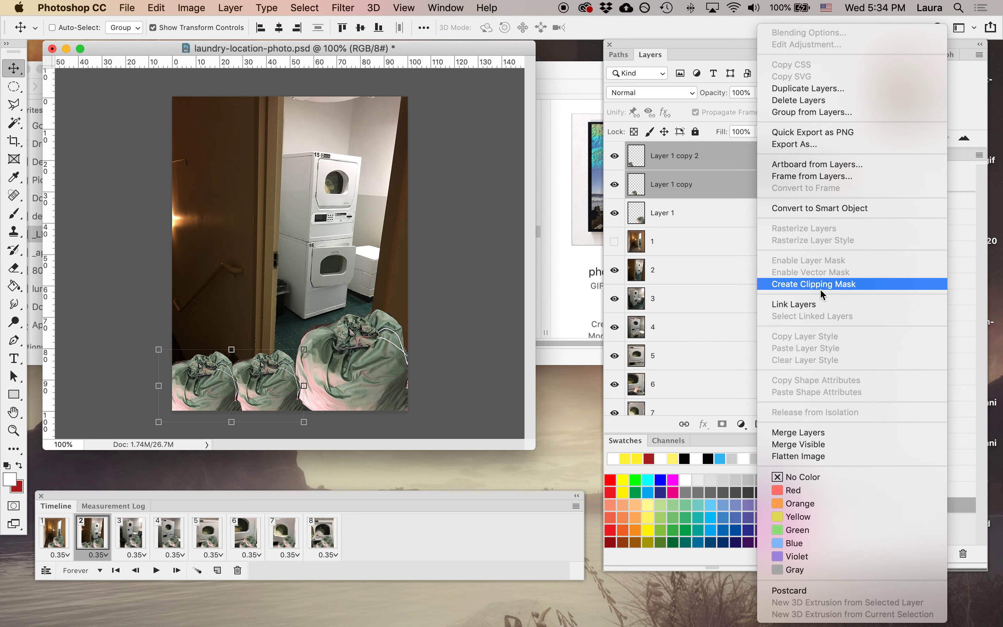
click(807, 89)
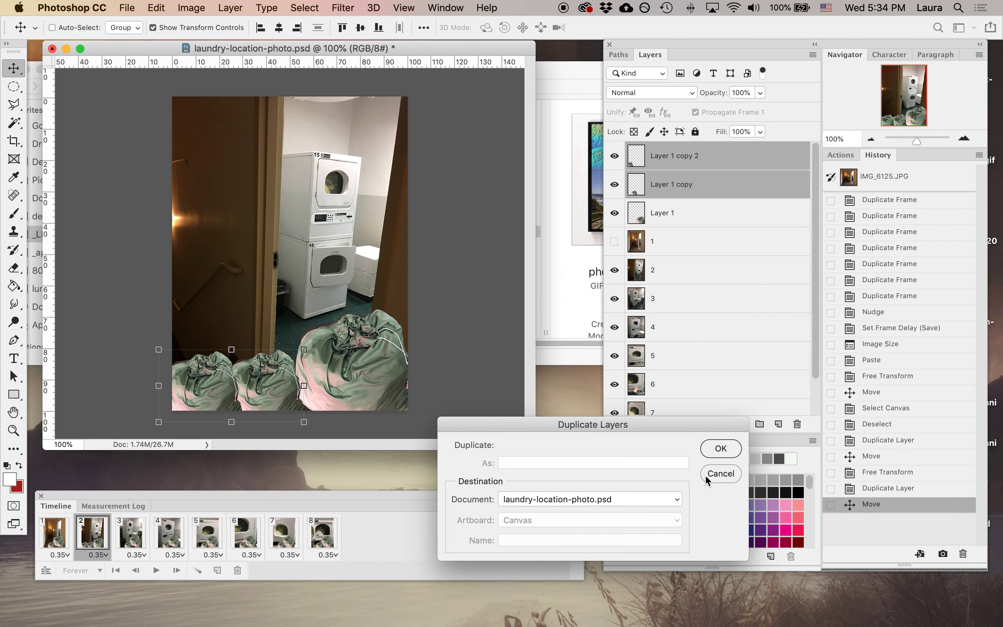
click(715, 450)
key(super+t)
drag(317, 347, 161, 422)
drag(252, 387, 367, 124)
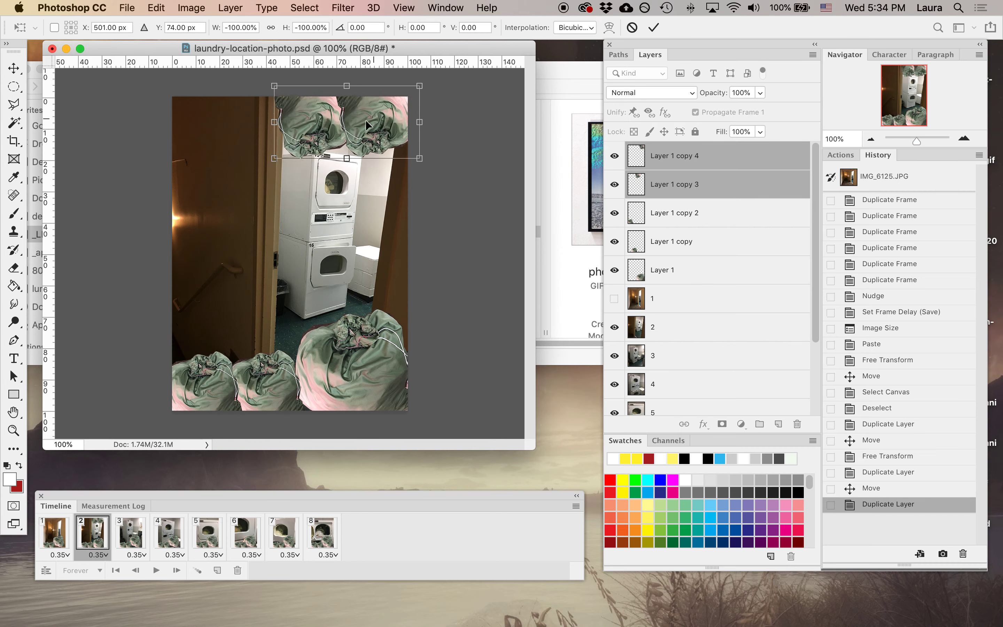
key(Return)
Step: Duplicate the two upside-down bags and move the copies left to complete the row across the photo's upper edge
right_click(715, 172)
click(807, 88)
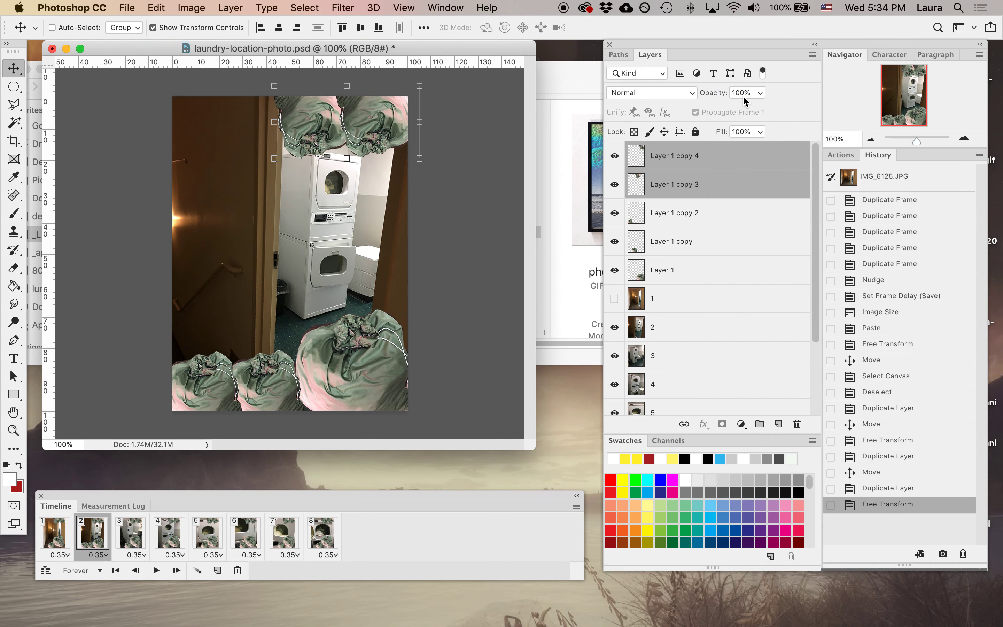
key(Return)
drag(379, 145, 260, 142)
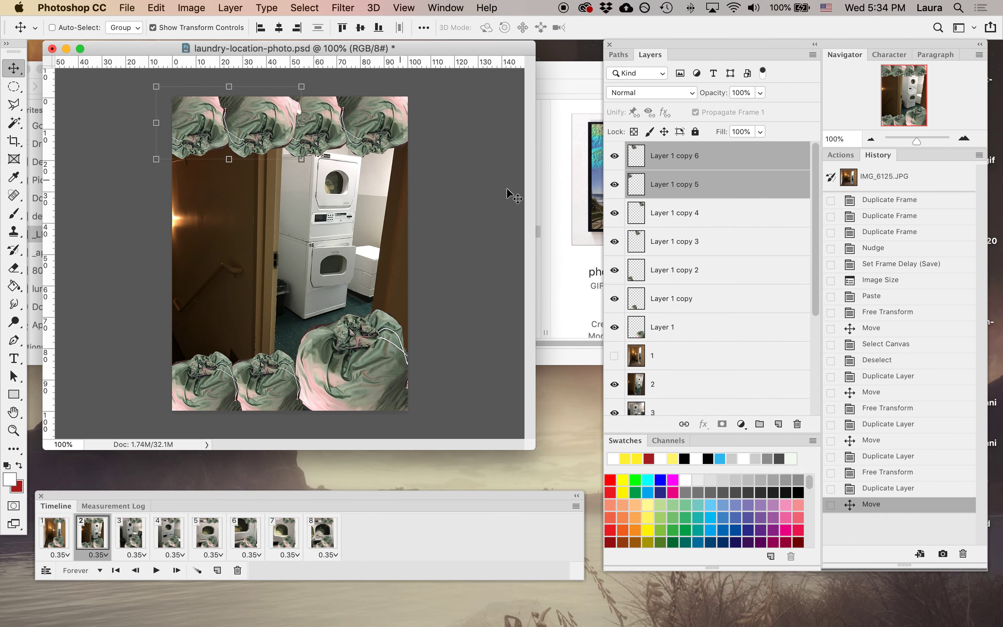
Step: Duplicate the four upper bag layers and rotate the copies into a vertical column along the photo's right edge
click(707, 244)
shift+click(696, 159)
right_click(697, 161)
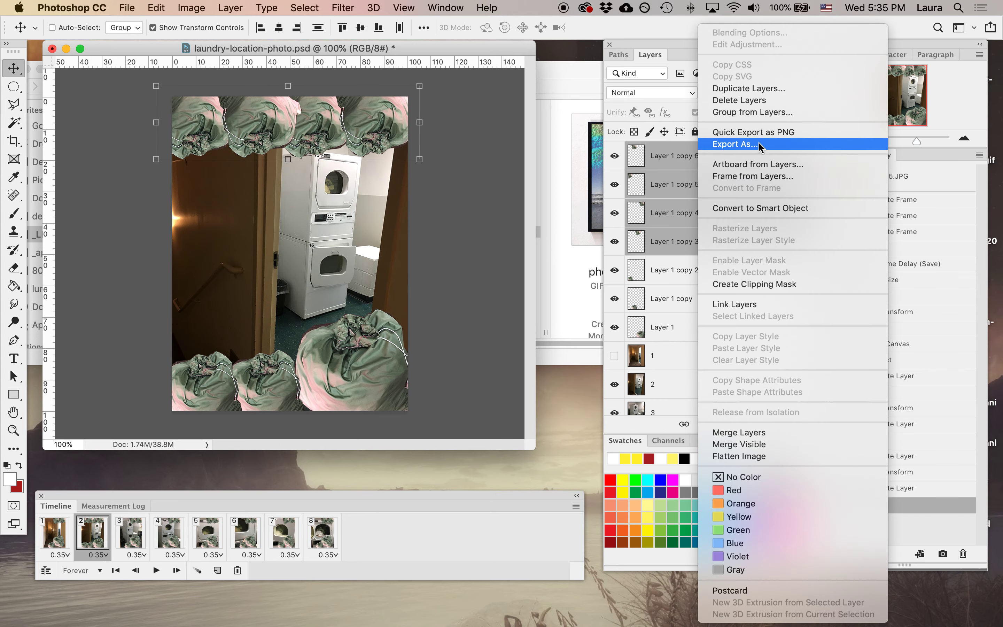
click(742, 88)
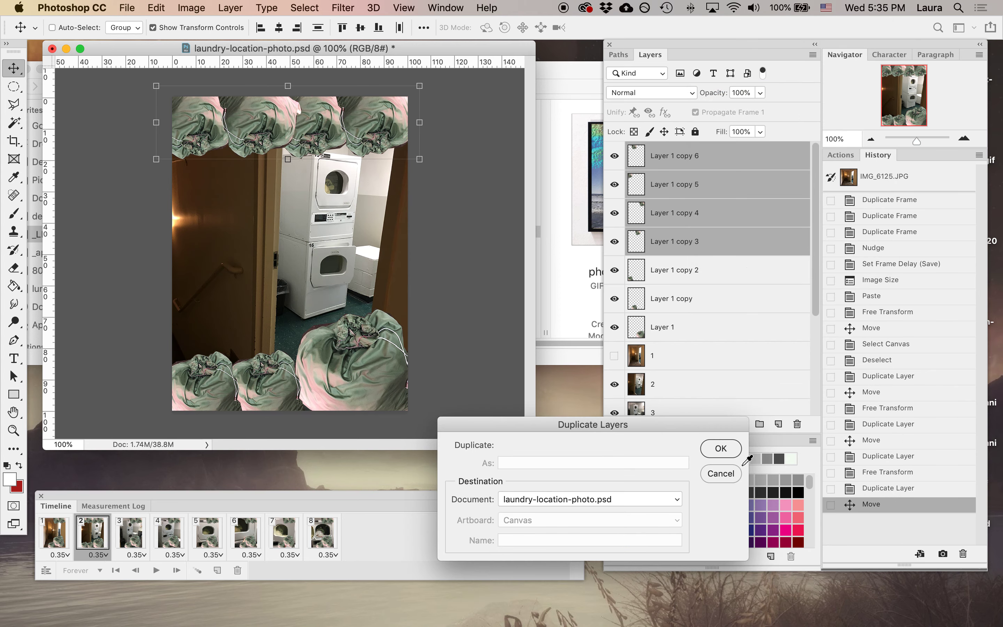
click(723, 450)
drag(435, 87, 417, 348)
Step: Duplicate the four right-edge bags, move the copies to the photo's left edge, and flip them to -100% width and height so they face inward
right_click(745, 232)
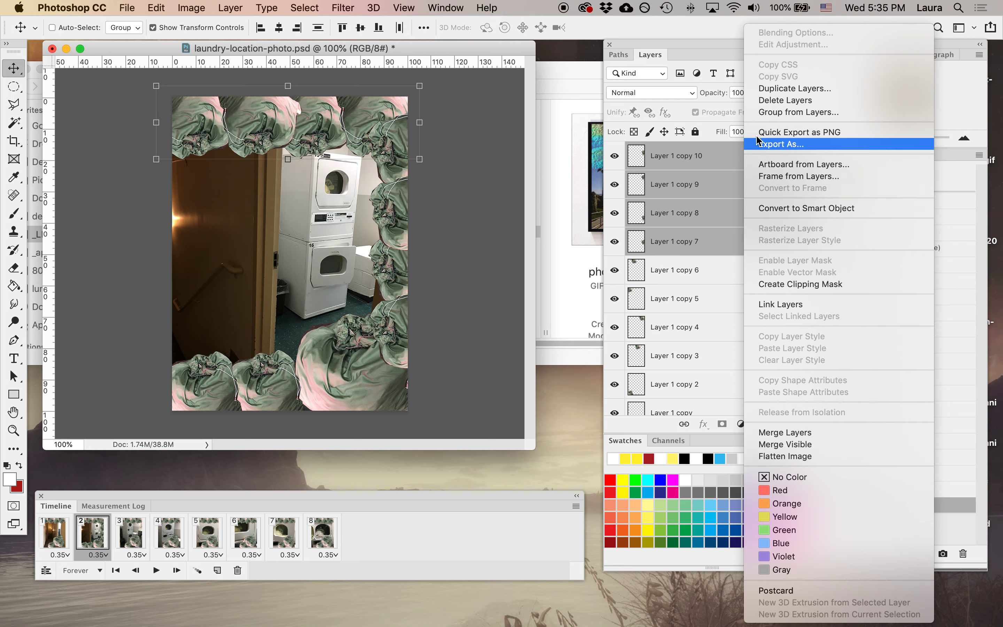
click(788, 89)
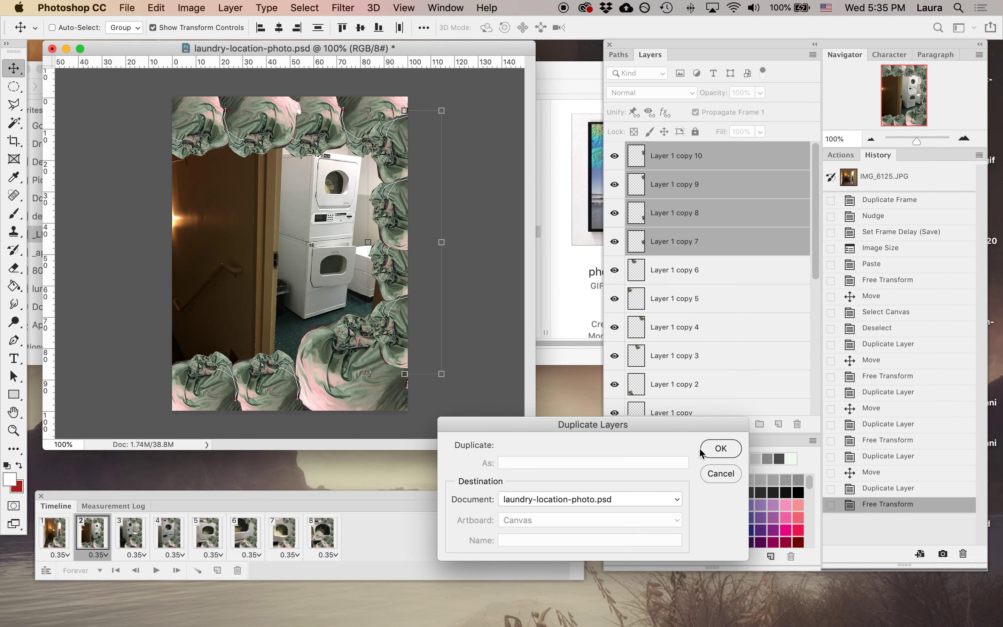
click(701, 450)
drag(434, 254, 215, 265)
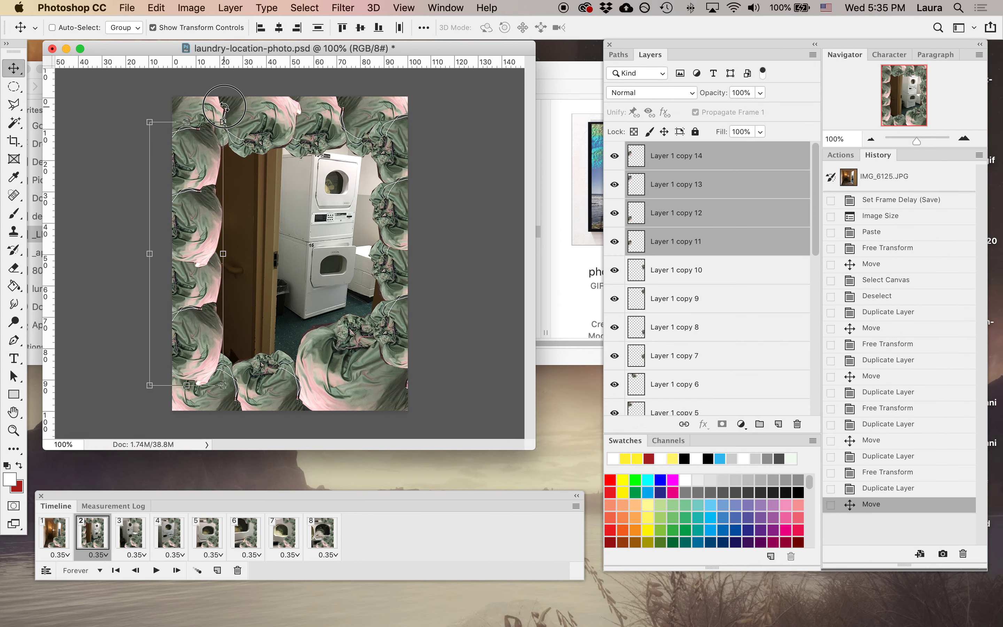
drag(224, 107, 124, 452)
drag(186, 323, 181, 324)
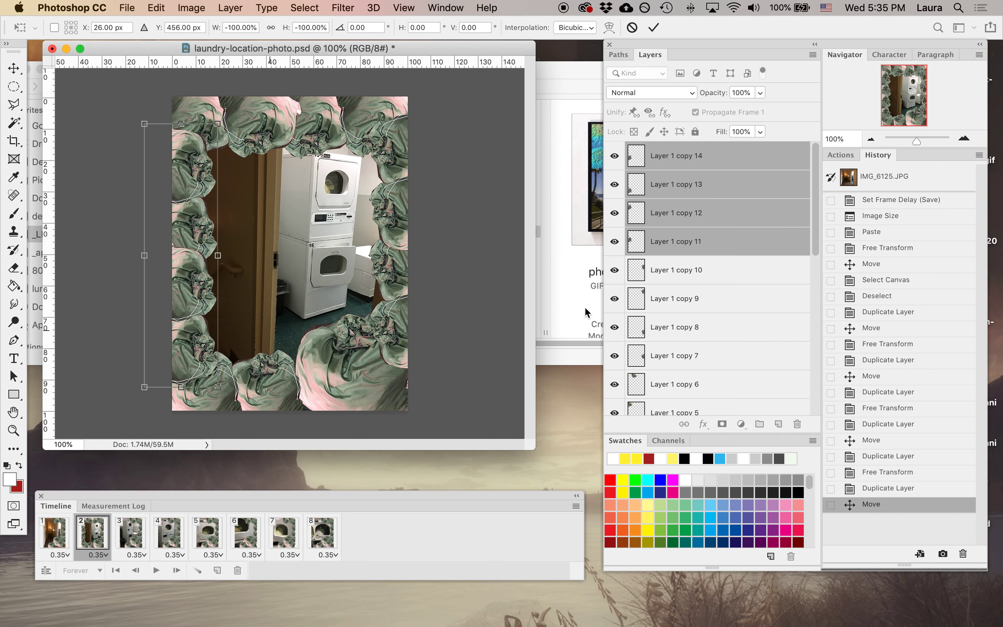
Step: Merge the small-bag layers from Layer 1 copy 11 down to Layer 1 copy
click(695, 251)
scroll(706, 299, down, 10)
scroll(707, 301, up, 9)
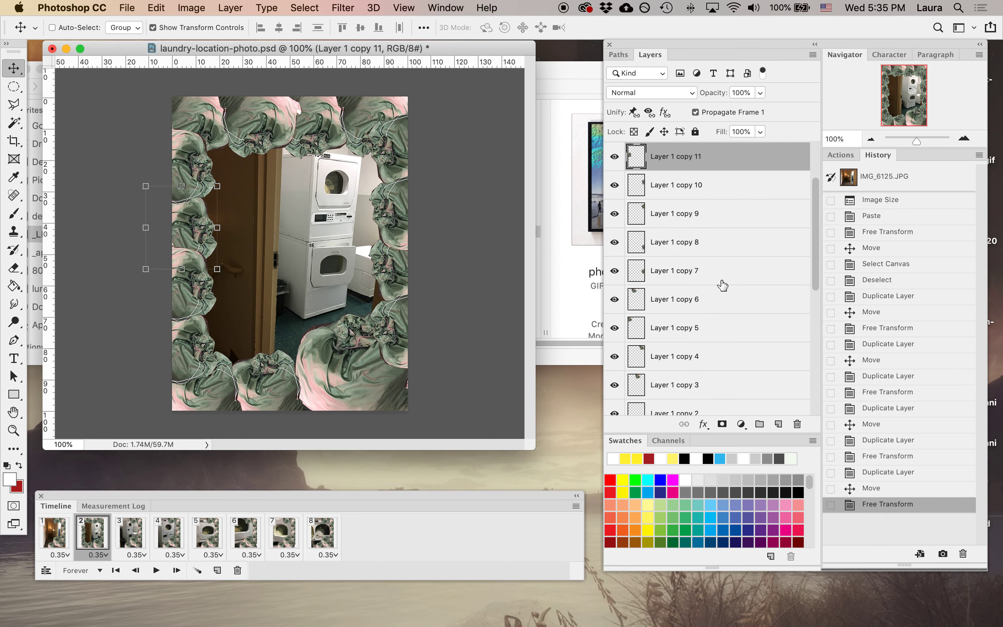
scroll(677, 240, down, 5)
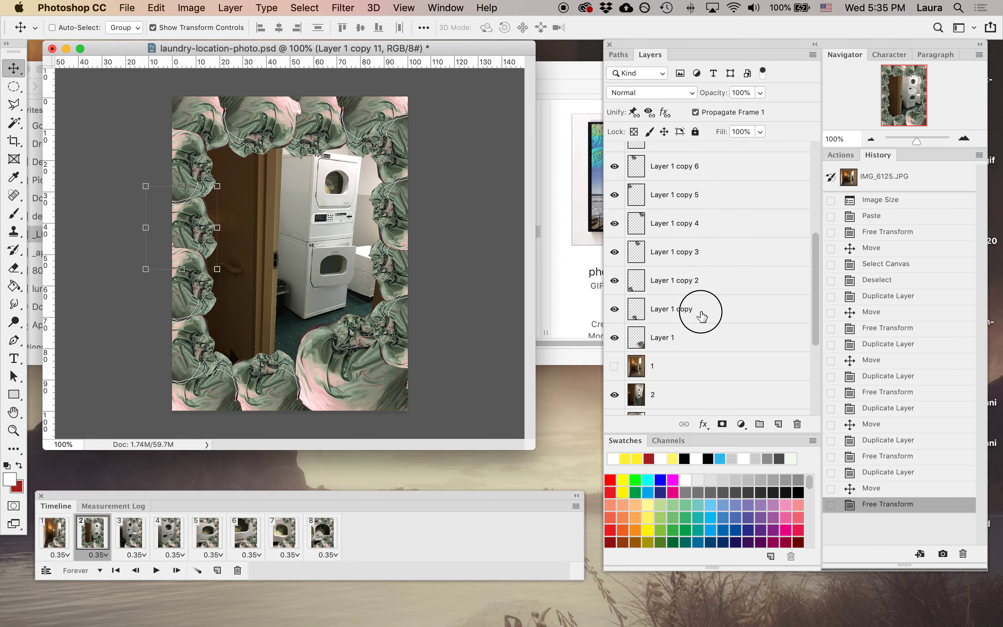
shift+click(708, 317)
click(228, 8)
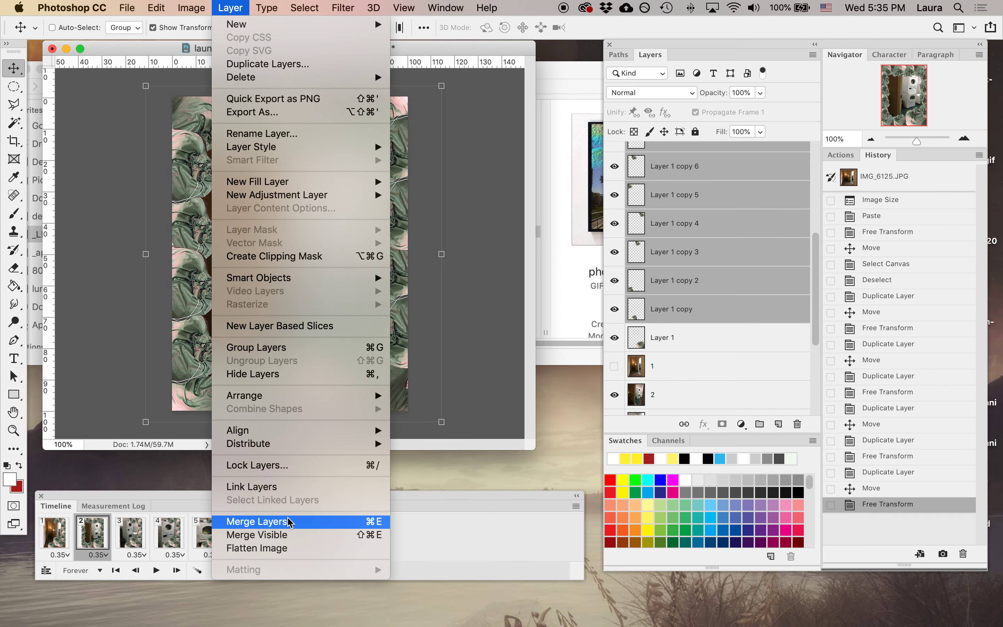
click(257, 522)
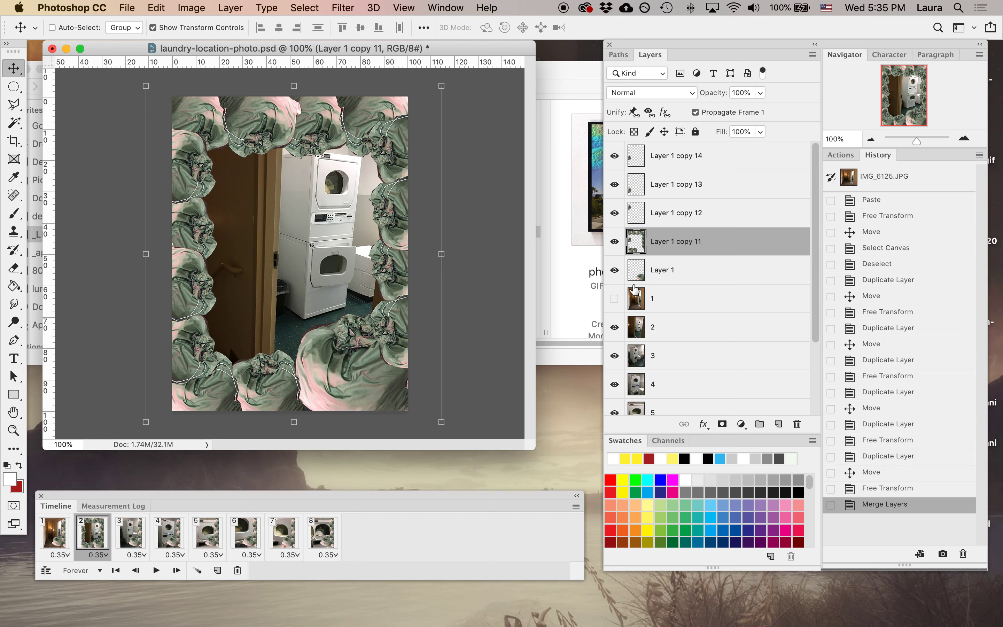
Step: Merge Layer 1 copy 11 through Layer 1 copy 14 into one bag border layer
shift+click(672, 168)
click(230, 7)
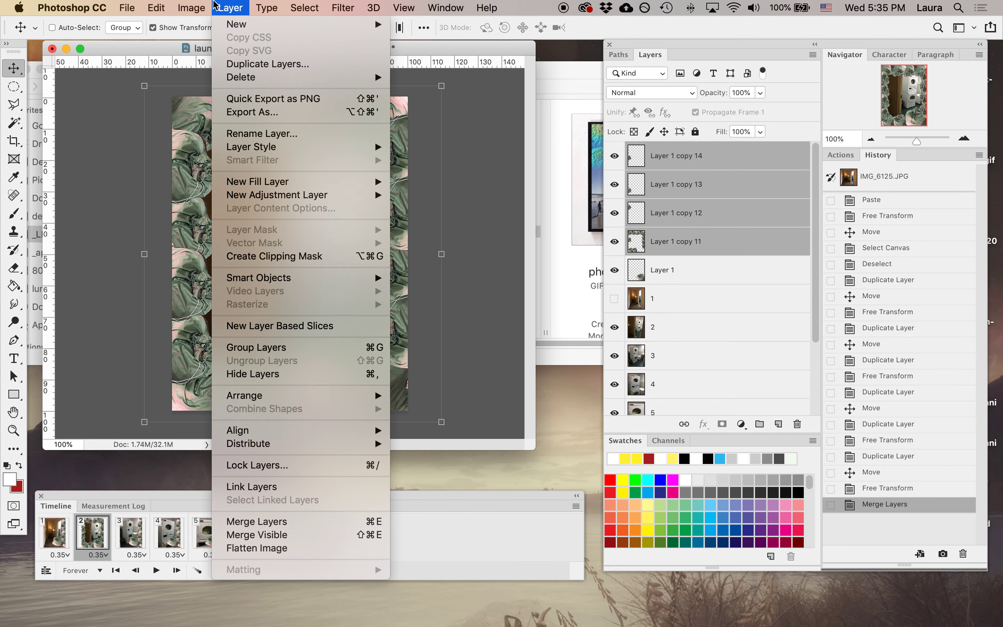
mouse_move(191, 7)
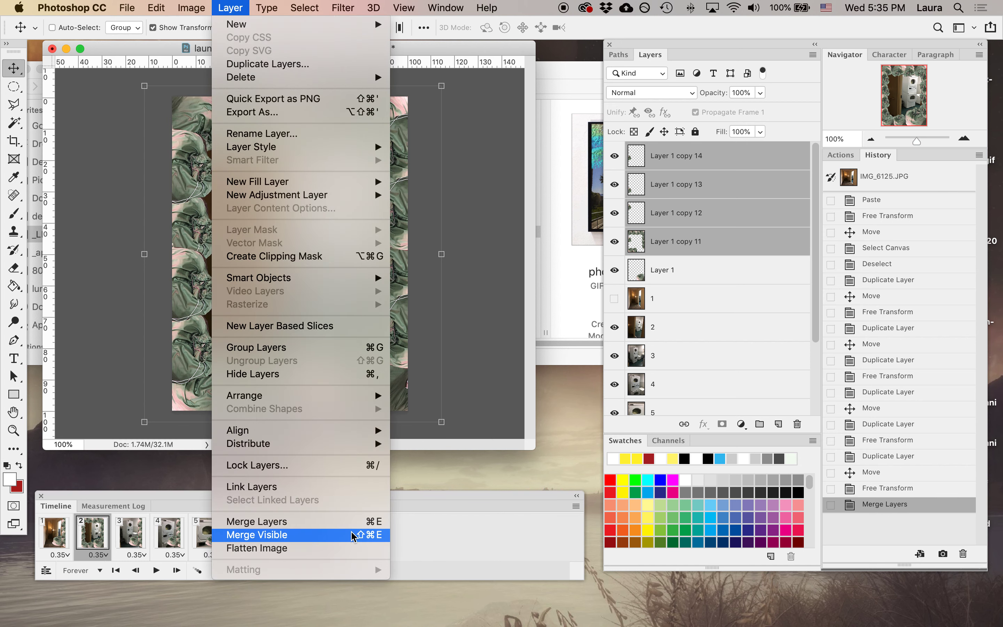
click(357, 522)
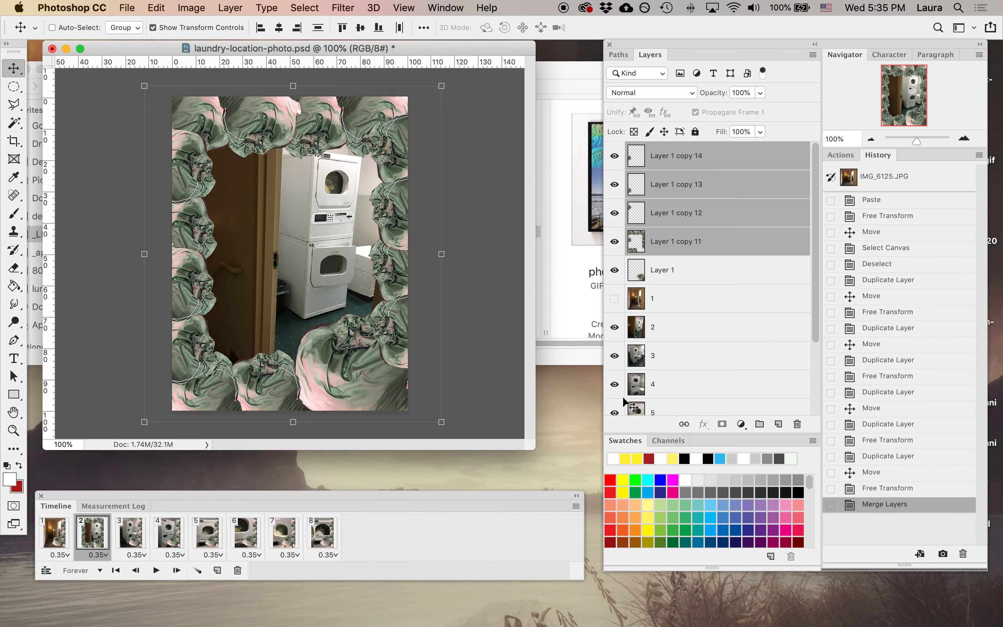
Step: Bring the large bag's Layer 1 above the merged bag border and shift the bag slightly down
click(614, 158)
click(614, 157)
drag(645, 178, 658, 151)
mouse_move(368, 353)
mouse_down()
mouse_move(364, 364)
mouse_move(373, 362)
mouse_up()
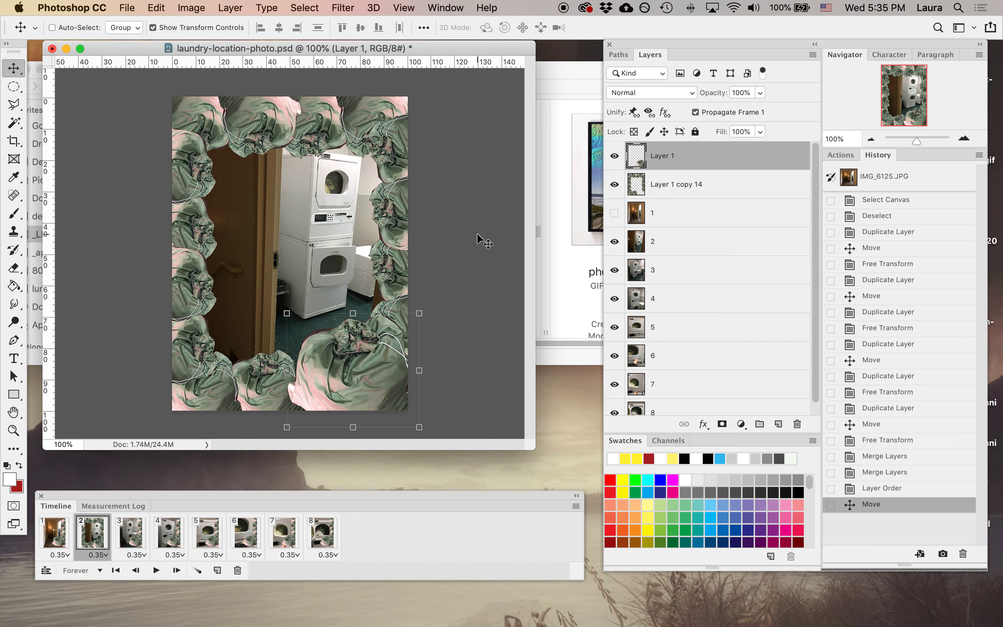
Step: Show photo layer 1 in frame 2 and compare the bag placement across frames 1, 3 and 4
key(alt+bracketleft)
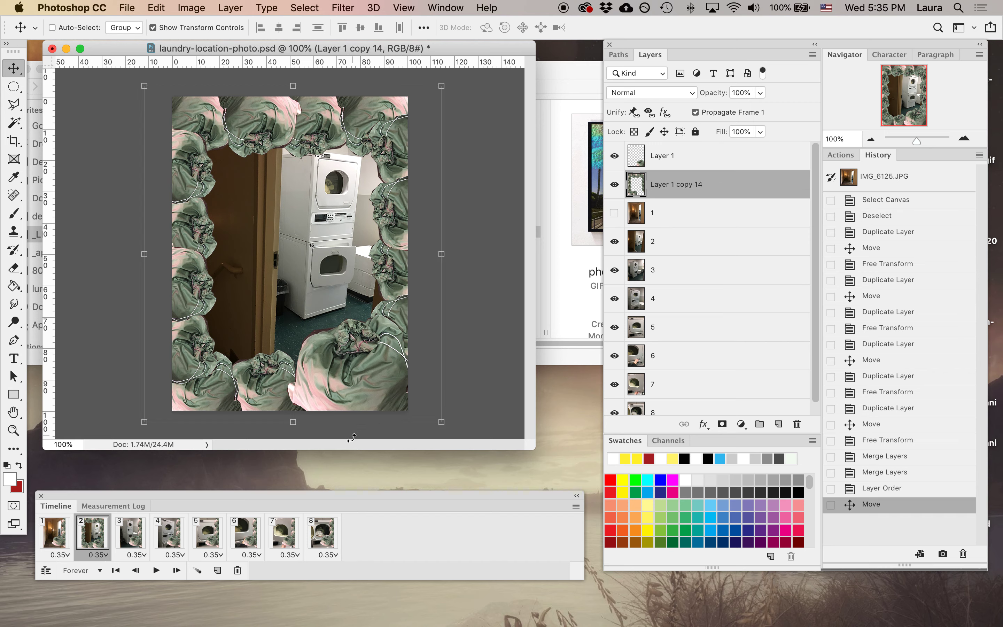
click(614, 214)
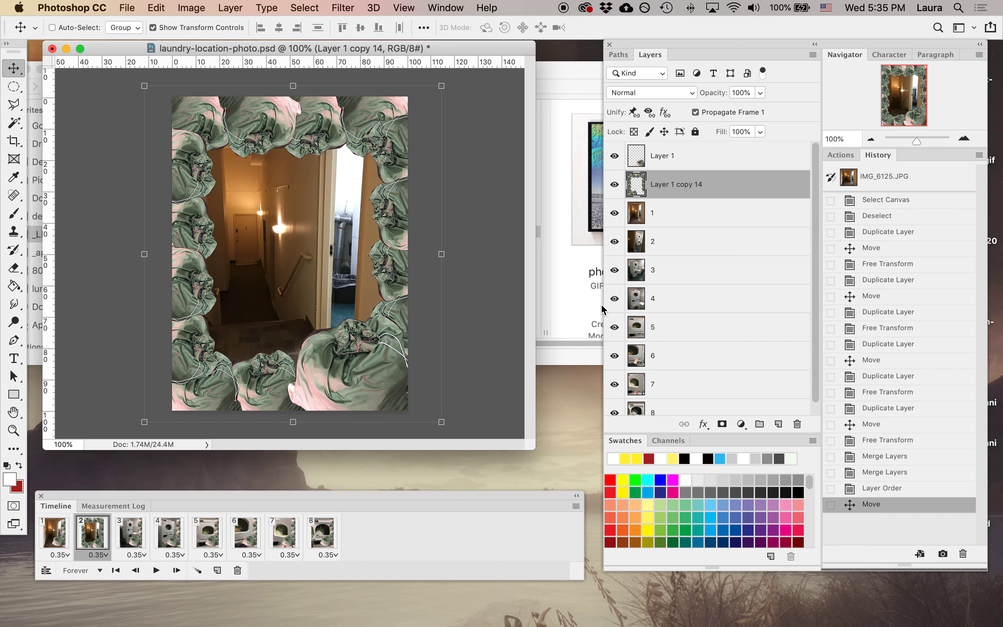
click(65, 539)
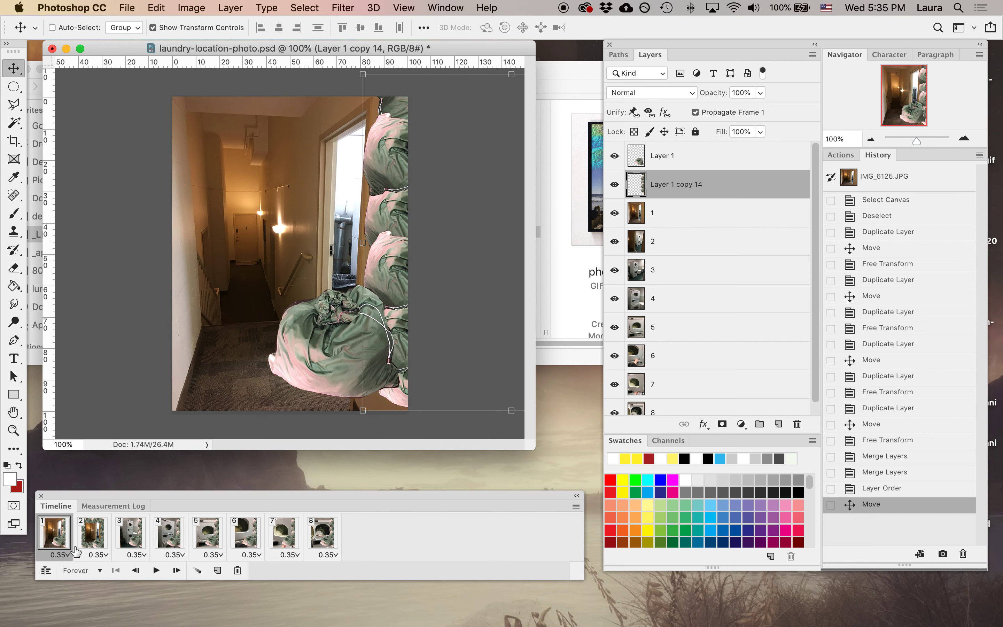
click(128, 537)
click(169, 533)
click(54, 534)
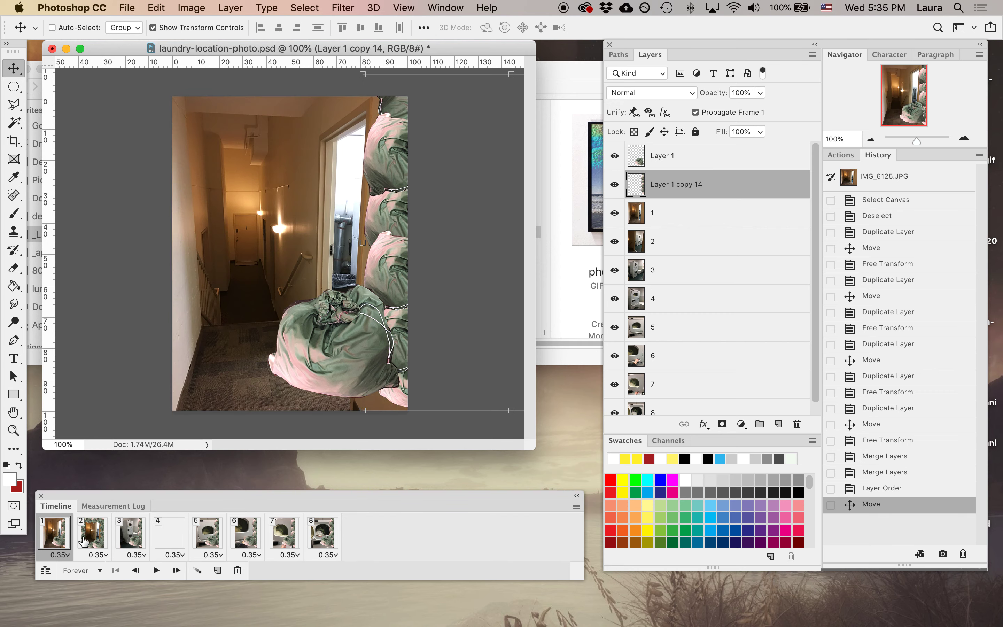
Step: Compare the positions of the large bag and the bag border between frames 1 and 2
click(684, 165)
click(91, 539)
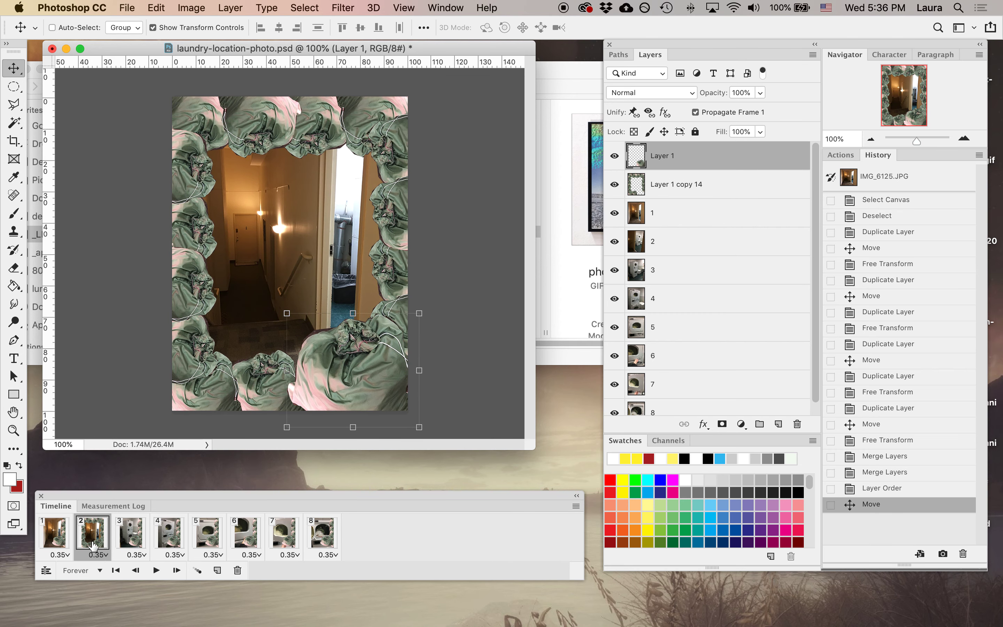
click(662, 184)
click(68, 543)
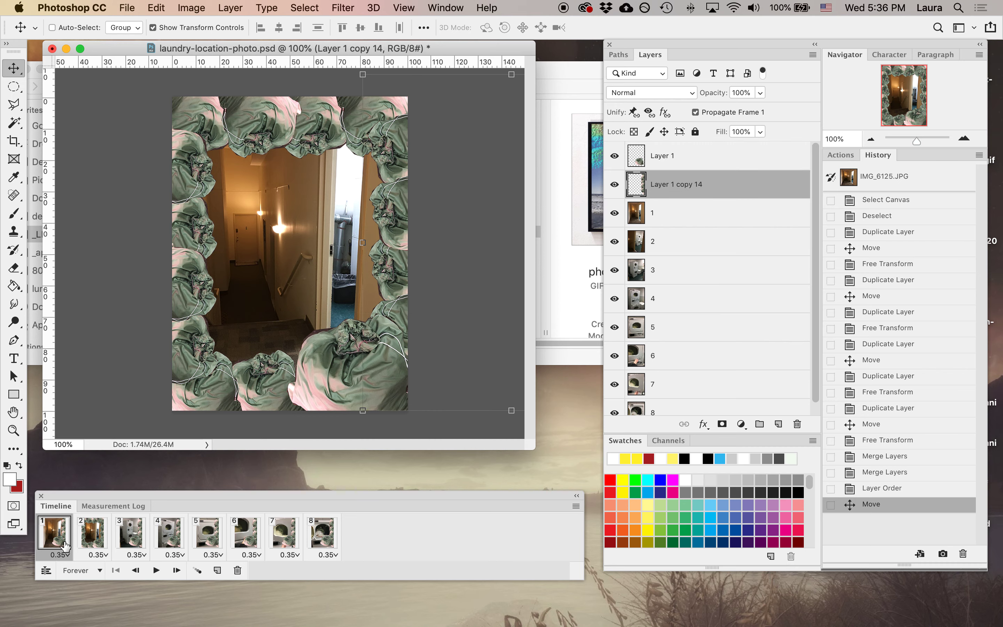
click(100, 543)
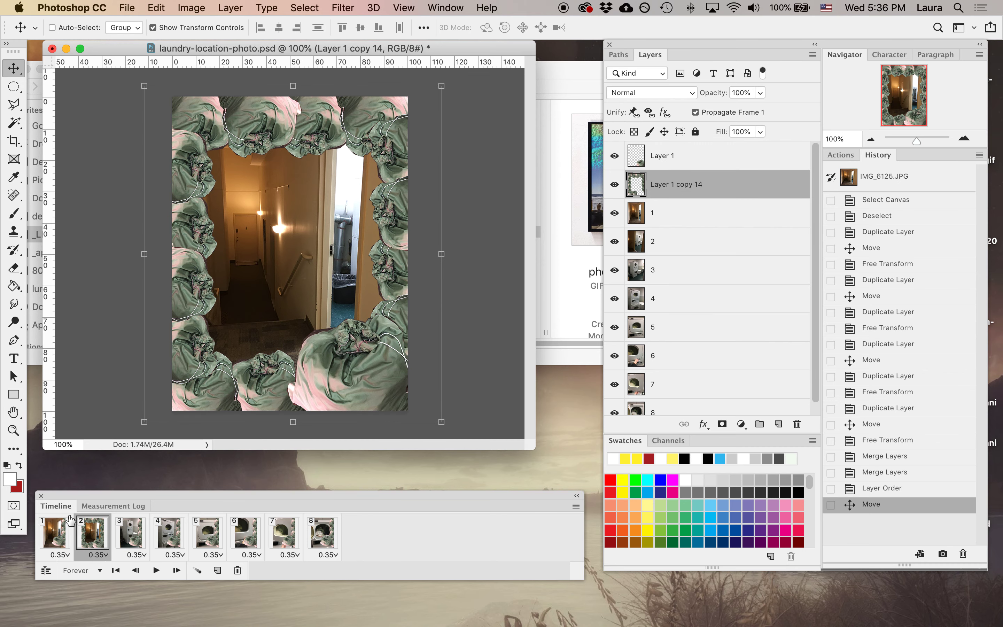
click(50, 534)
click(92, 537)
Step: Copy the full bag border from Layer 1 copy 14 in frame 2 and paste it as a new layer in frame 1
click(717, 185)
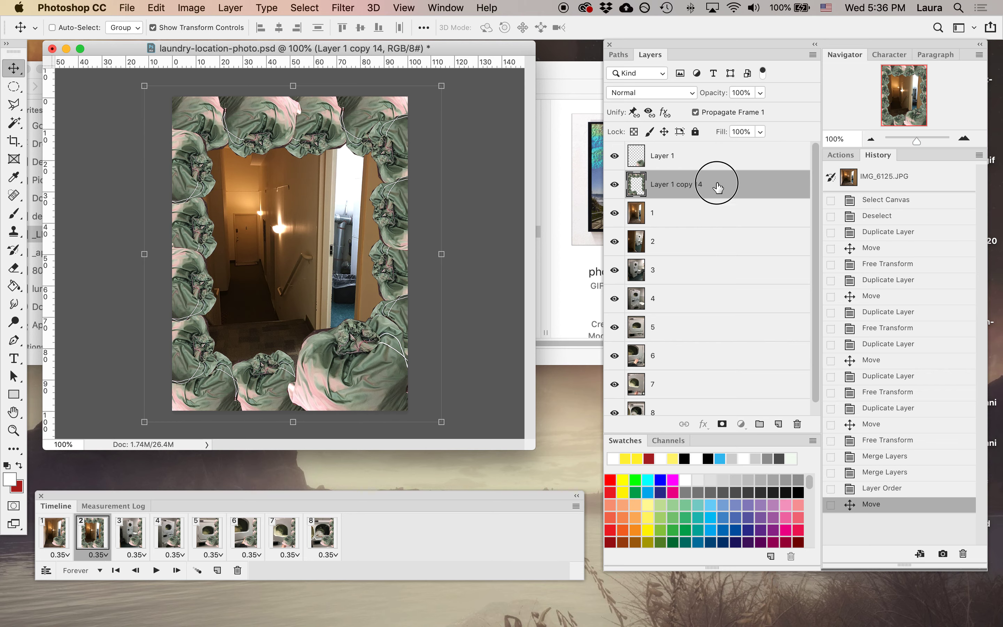
right_click(723, 184)
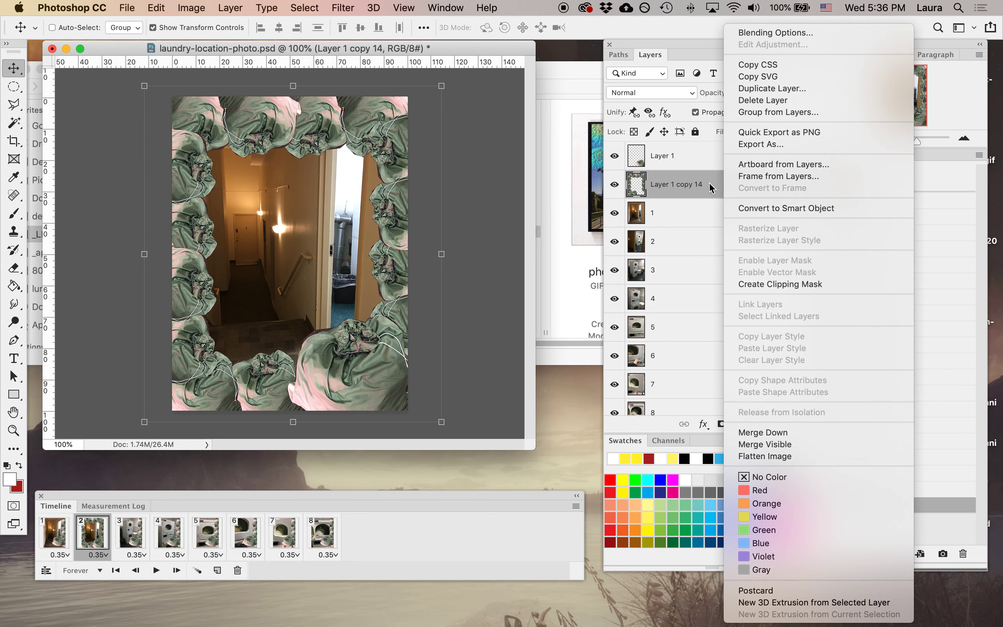
click(710, 188)
key(super+a)
key(super+c)
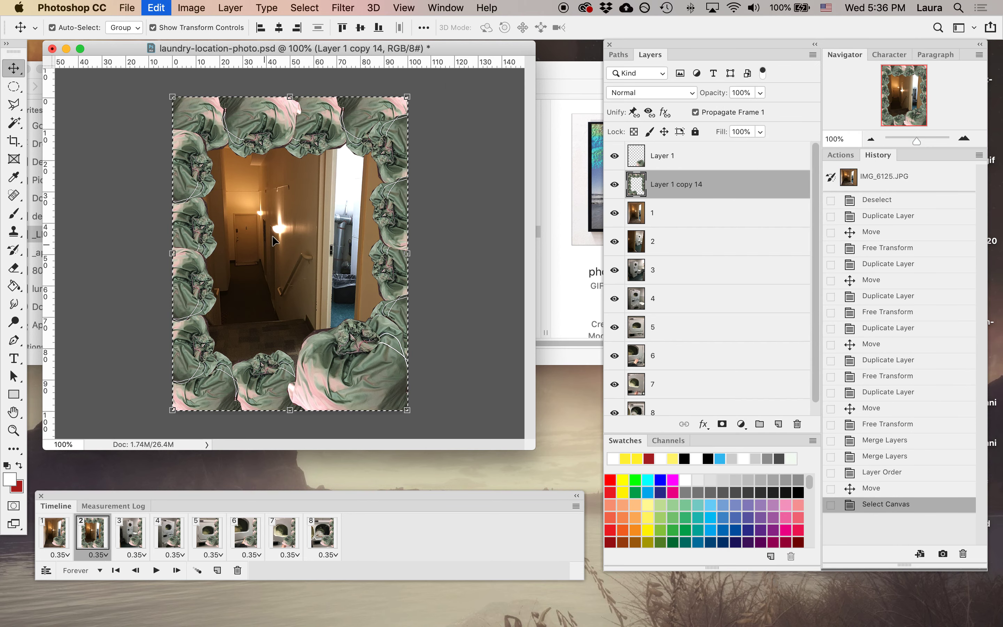
click(66, 536)
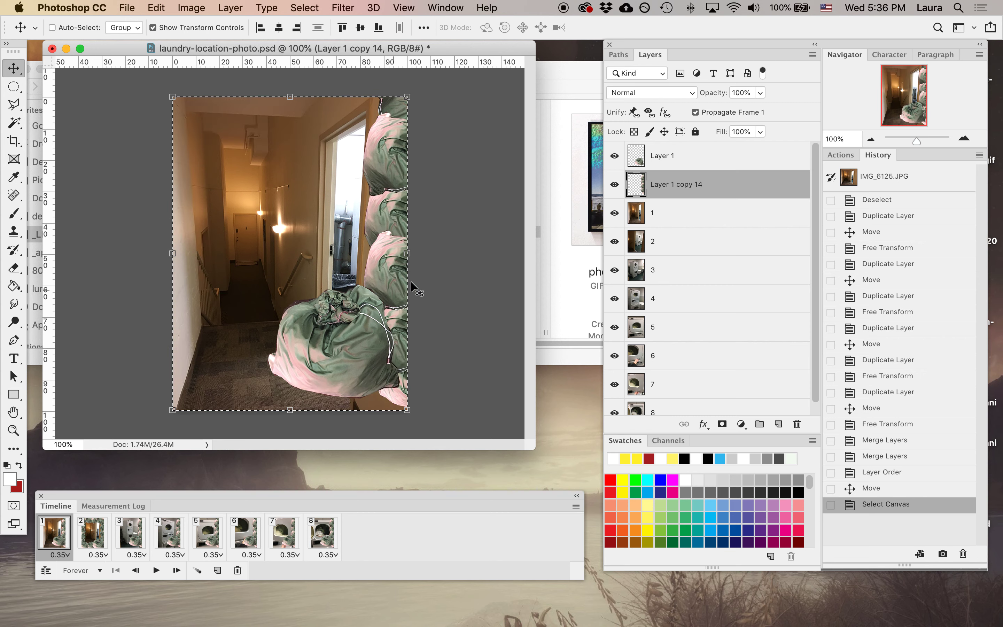
key(super+v)
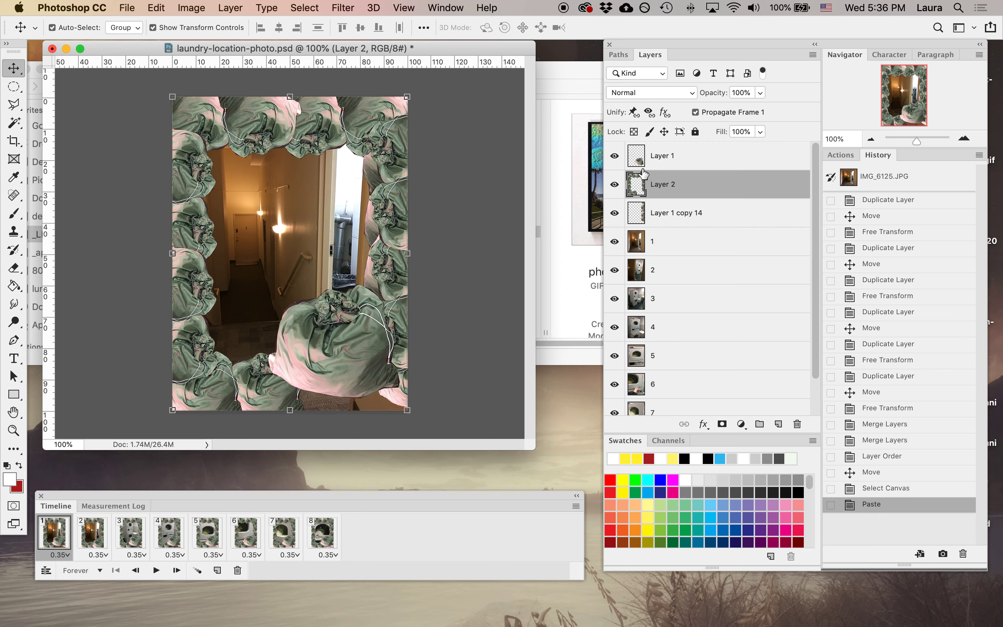
Step: Move the large bag on Layer 1 into the canvas's lower-right corner in frame 1 and delete Layer 1 copy 14
click(658, 160)
drag(343, 348, 360, 388)
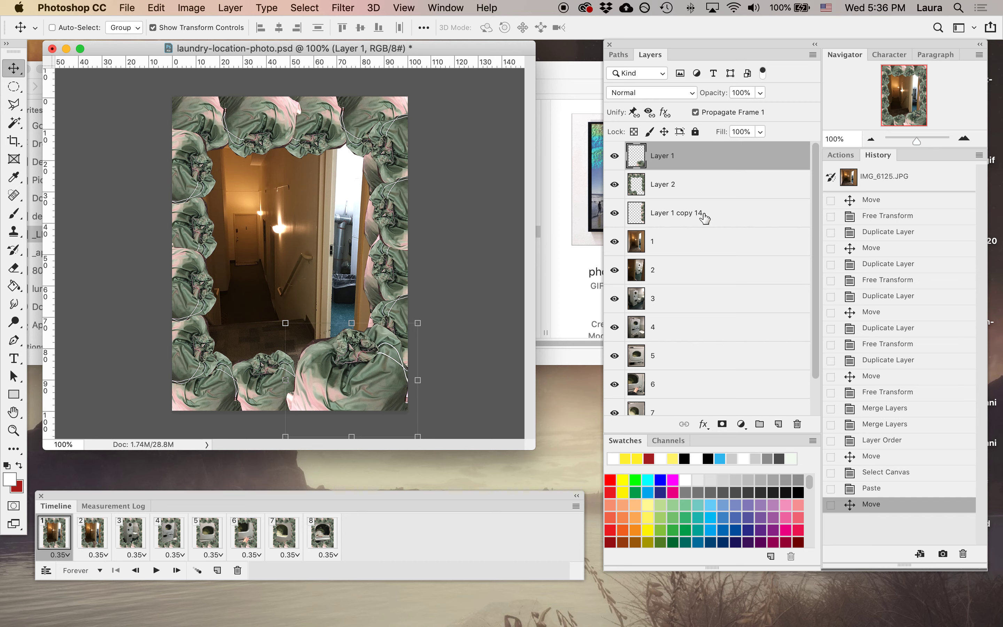
click(704, 217)
click(797, 424)
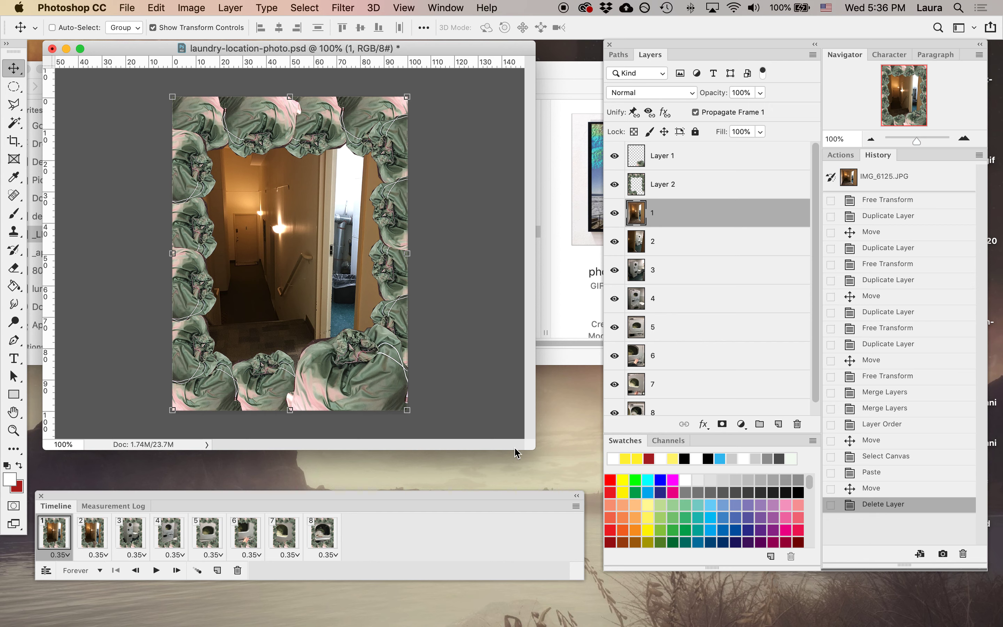
Step: Delete frame 2, where the large bag is misplaced, from the animation
click(90, 541)
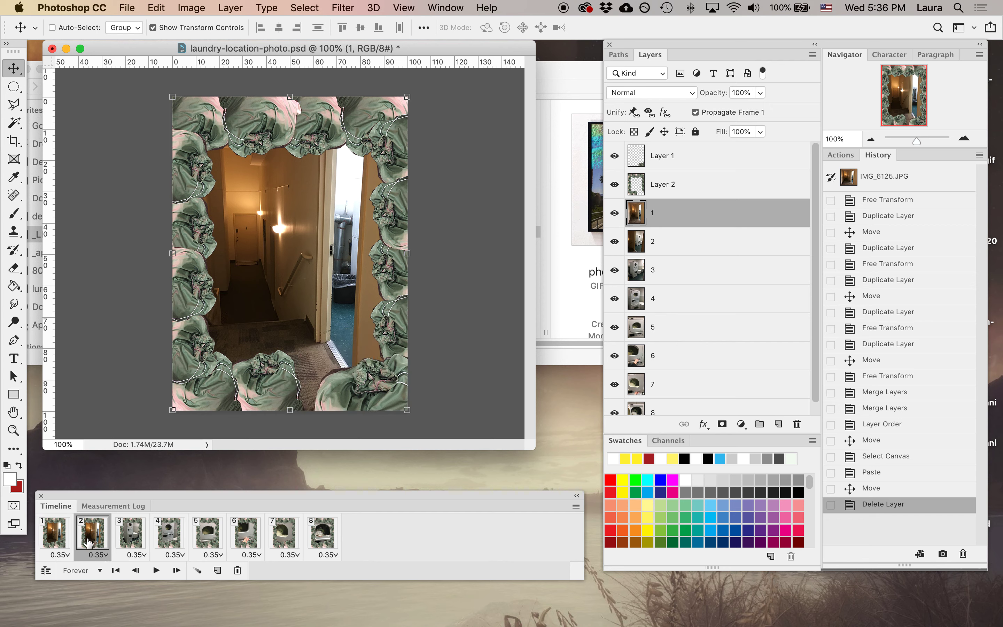
click(238, 570)
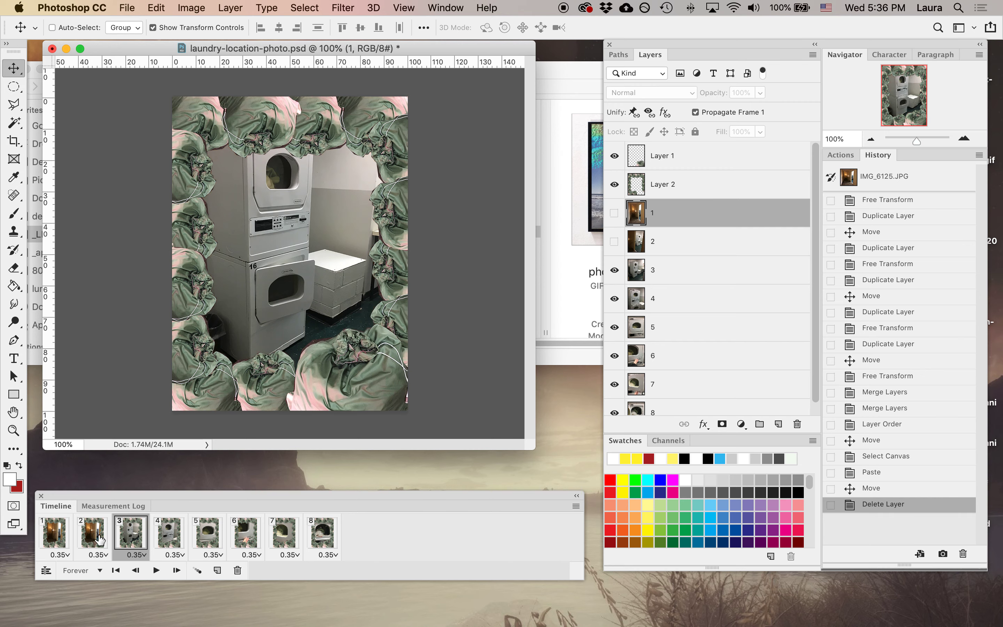
key(super+z)
click(237, 570)
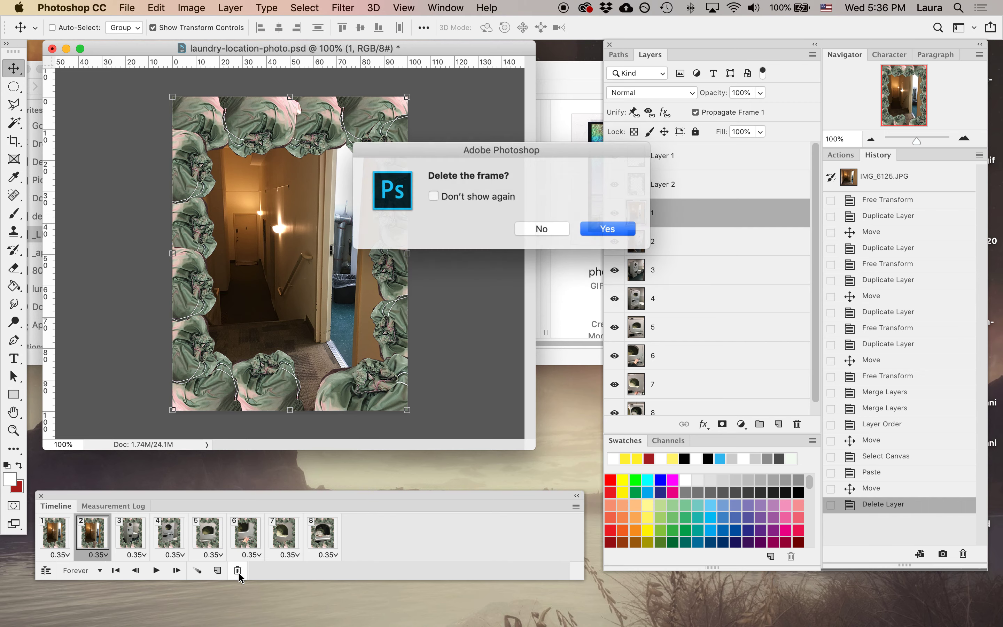
click(592, 229)
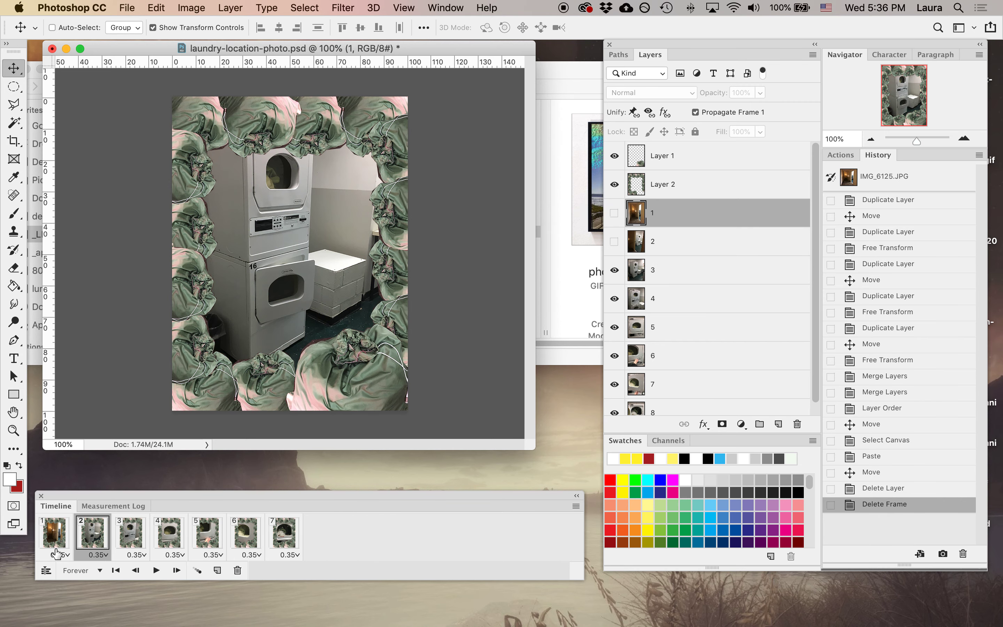
Step: Play the animation from frame 1 to check the remaining frames
click(56, 537)
click(158, 571)
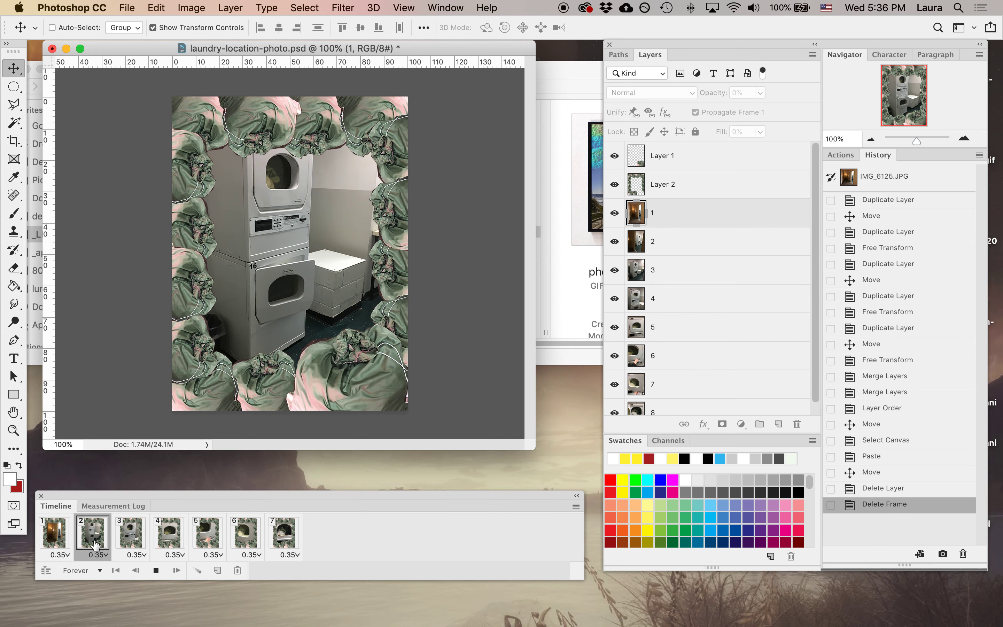
click(156, 571)
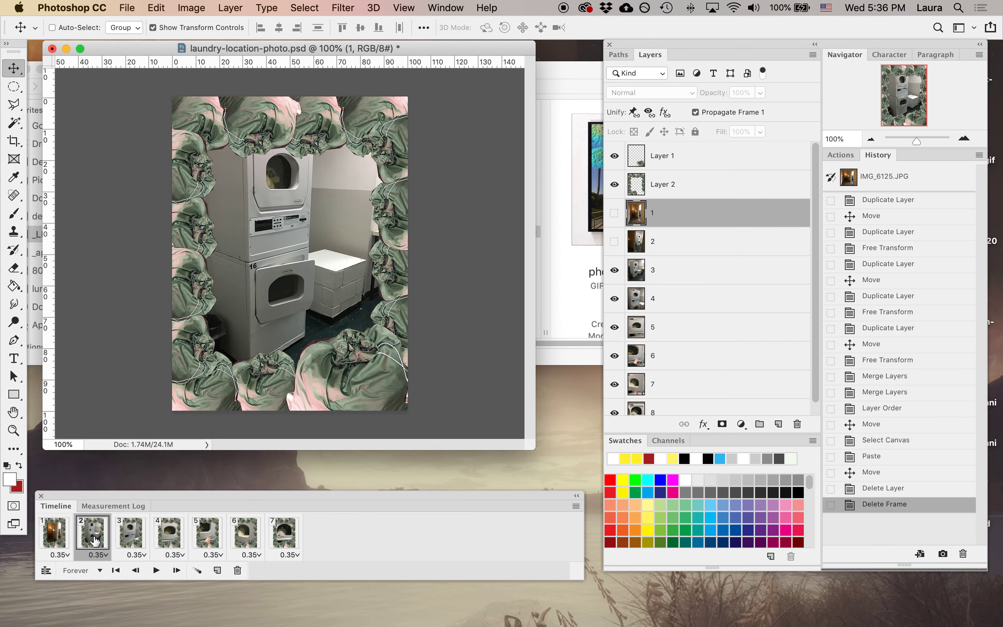
Step: Duplicate frame 2 and show photo layer 2 in the first of the two matching frames
click(217, 571)
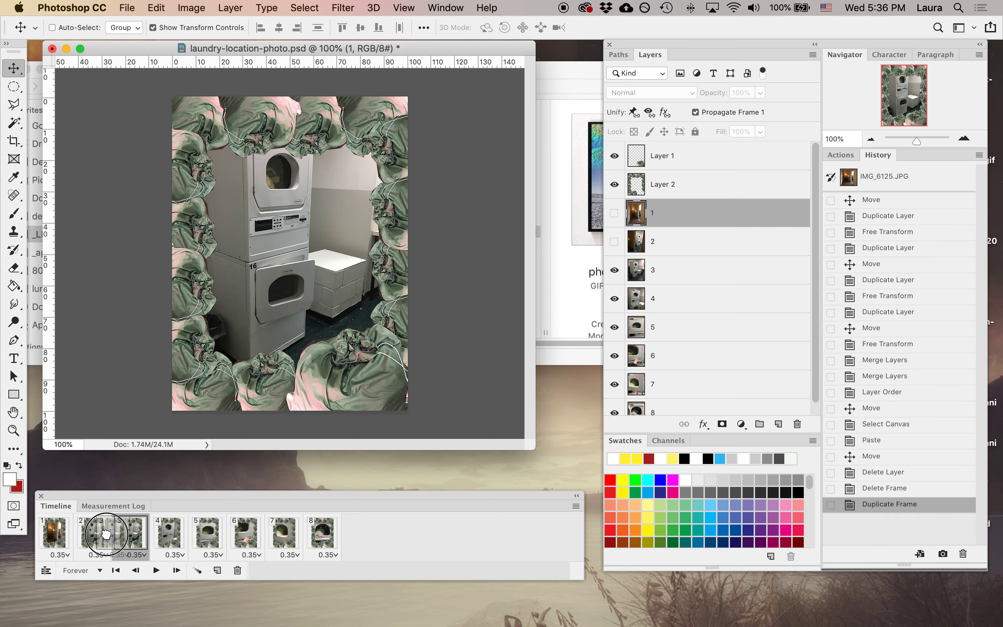
click(94, 535)
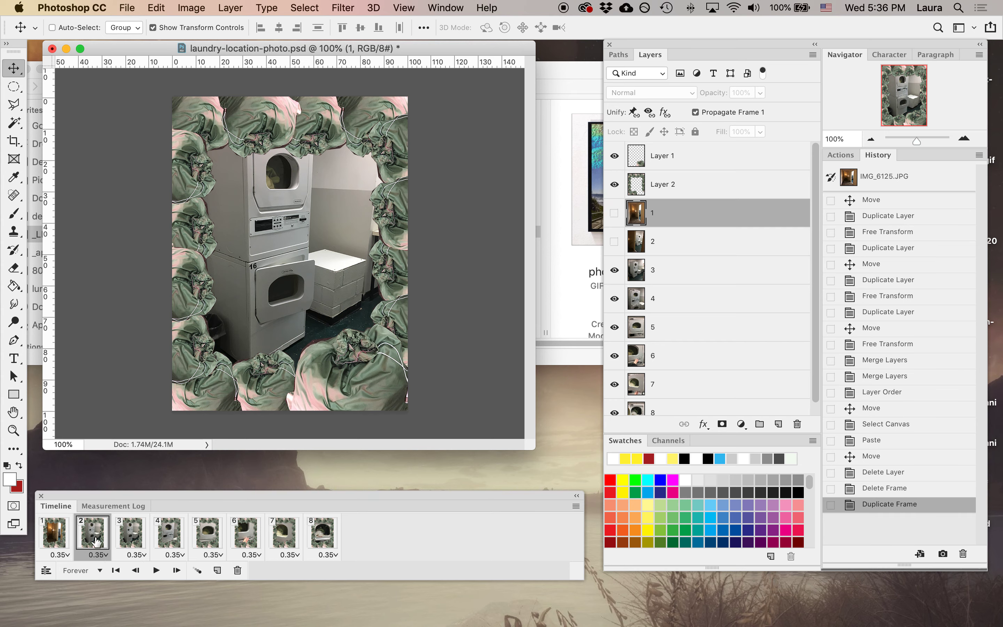
click(614, 244)
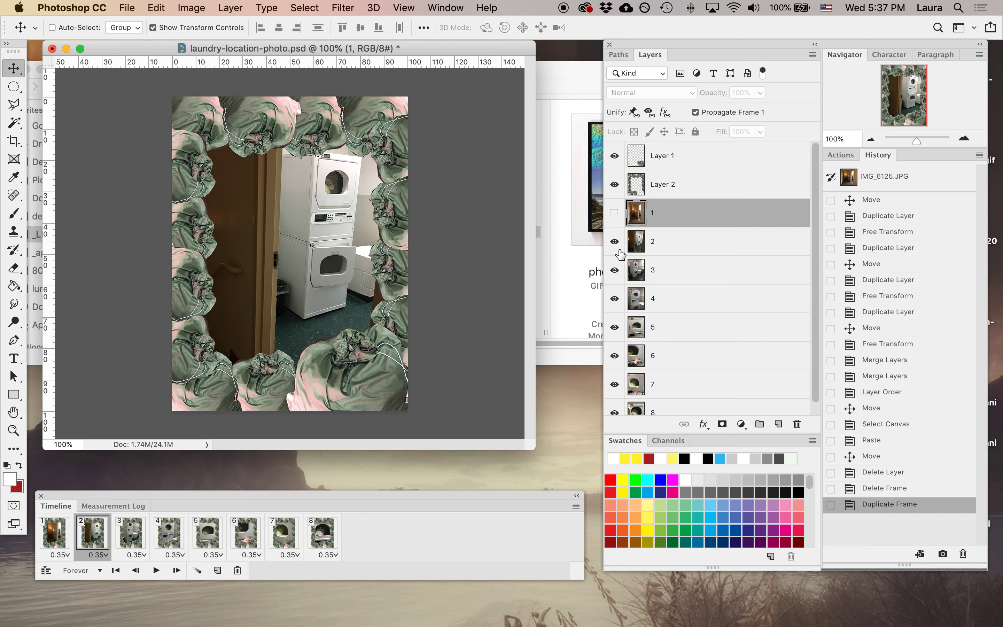
Step: Check the photos and the bag border in the frames from 1 to 8
click(54, 541)
click(89, 543)
click(129, 541)
click(165, 538)
click(207, 537)
click(309, 539)
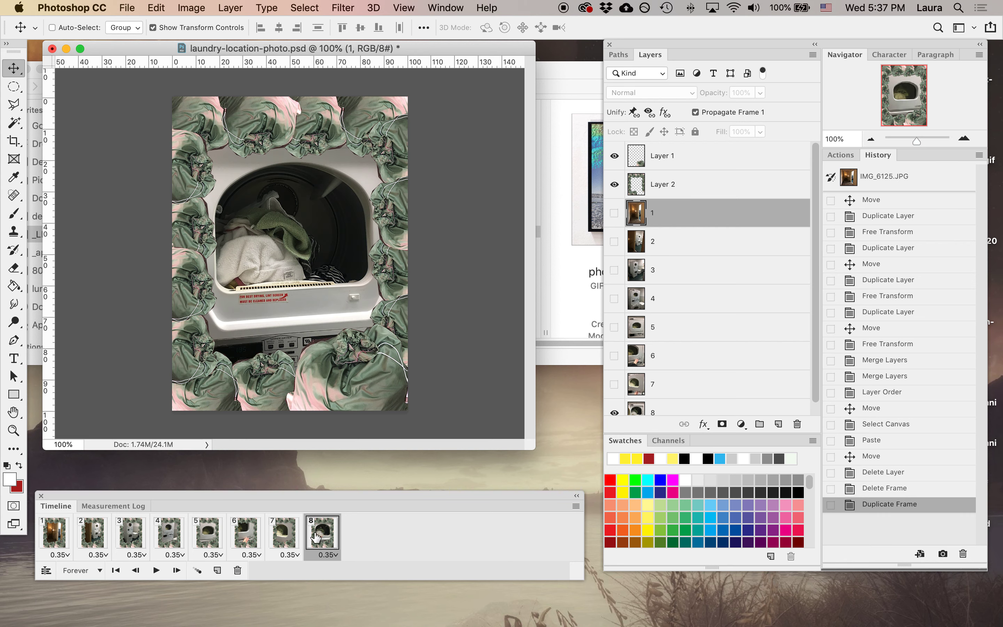
Step: Select photo layers 1 through 8 together and try to show the hidden photo layers in frame 8
drag(792, 433, 781, 511)
shift+click(696, 414)
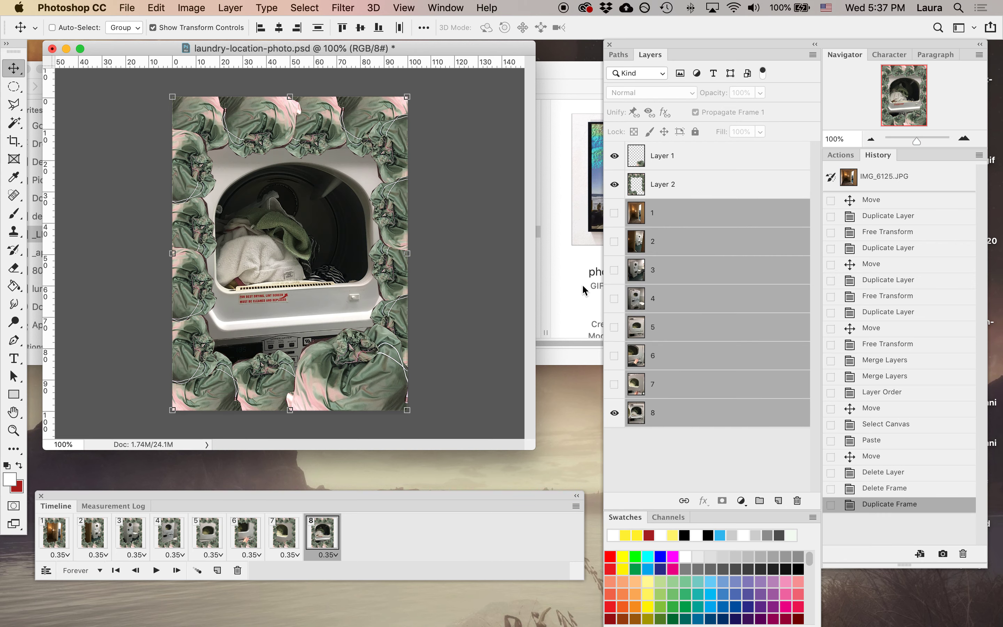
drag(615, 212, 612, 385)
Step: Undo and redo the frame duplication, compare frames 1 and 3, and hide photo layer 1 in frame 3
key(super+z)
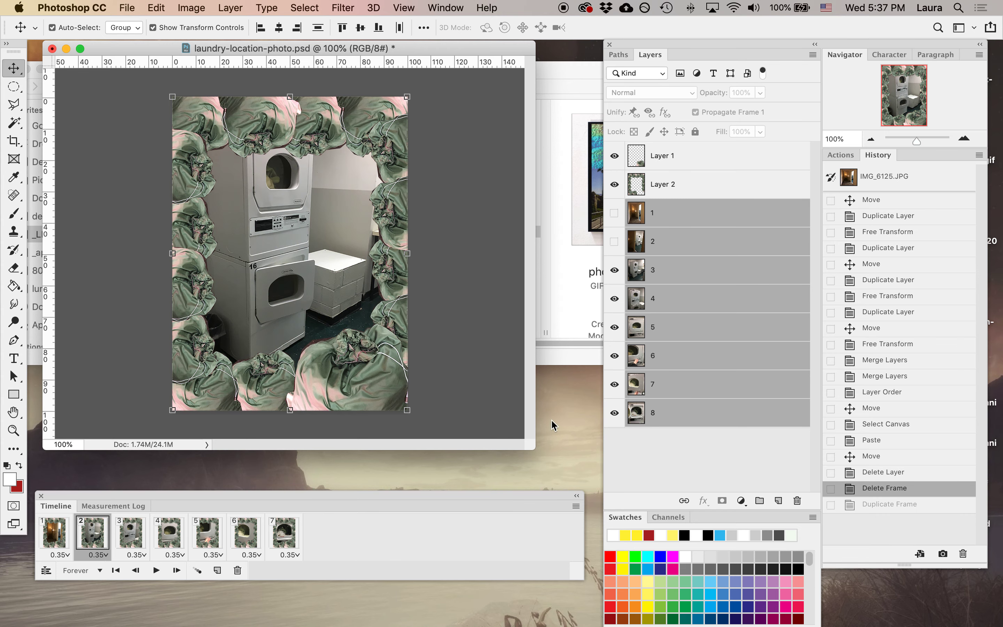
key(shift+super+z)
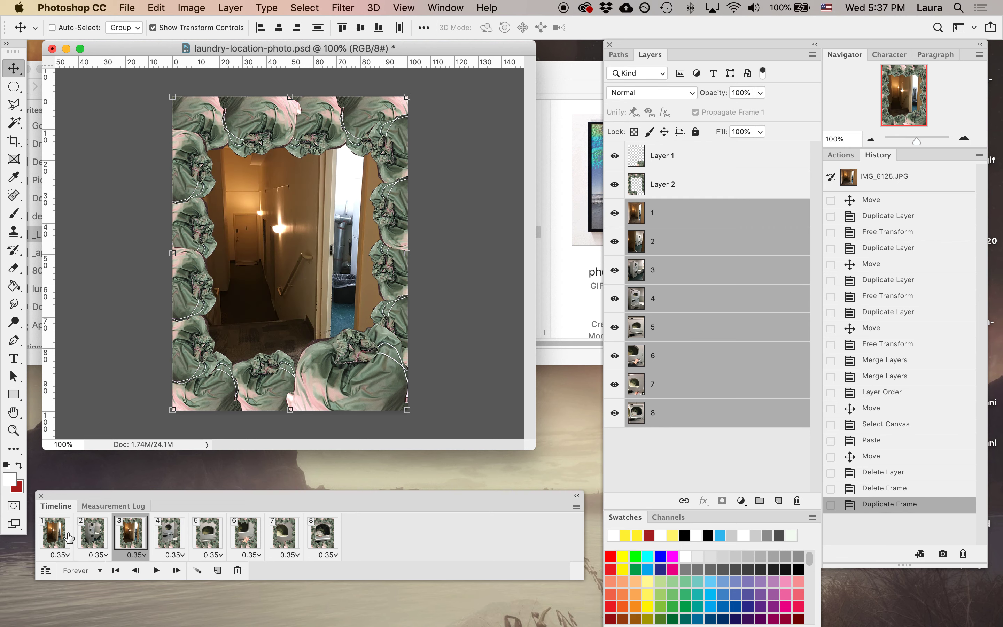
click(65, 536)
click(133, 535)
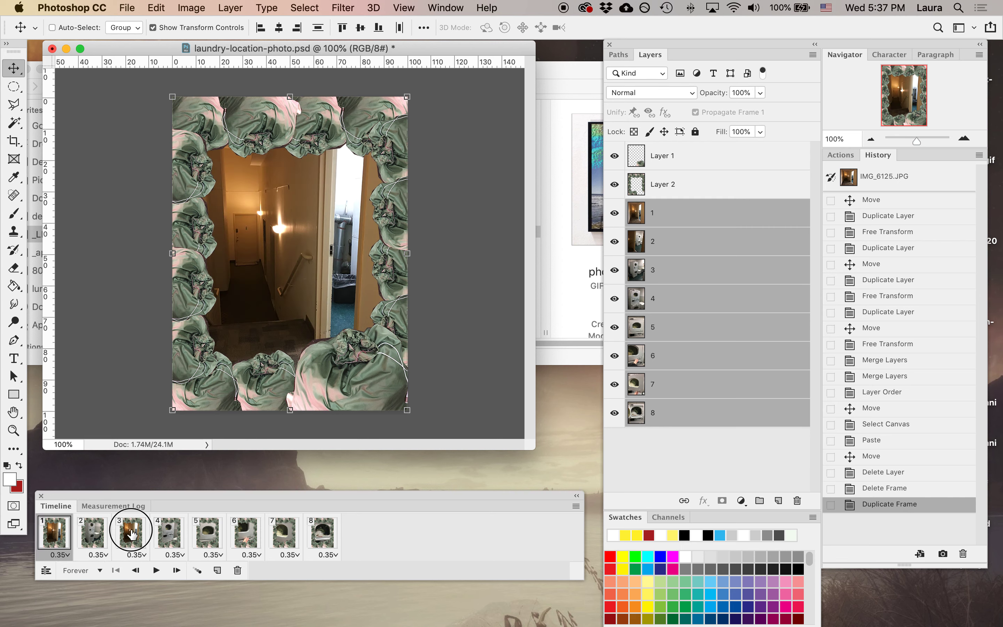
click(614, 214)
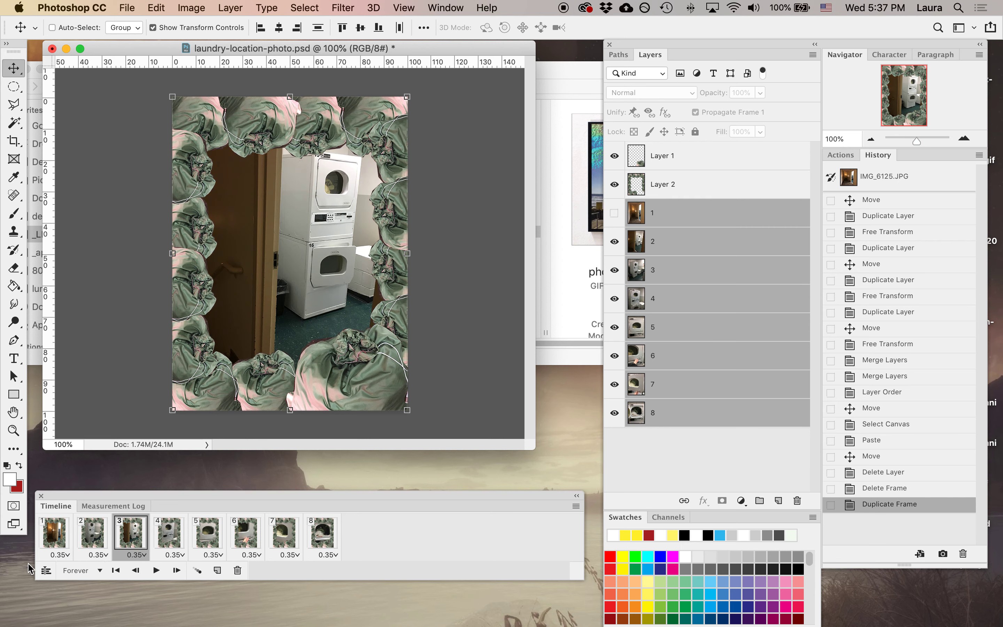
Step: Scale the selected photo layers 1 through 8 down to about 74.5% around their centre in frame 1
click(66, 535)
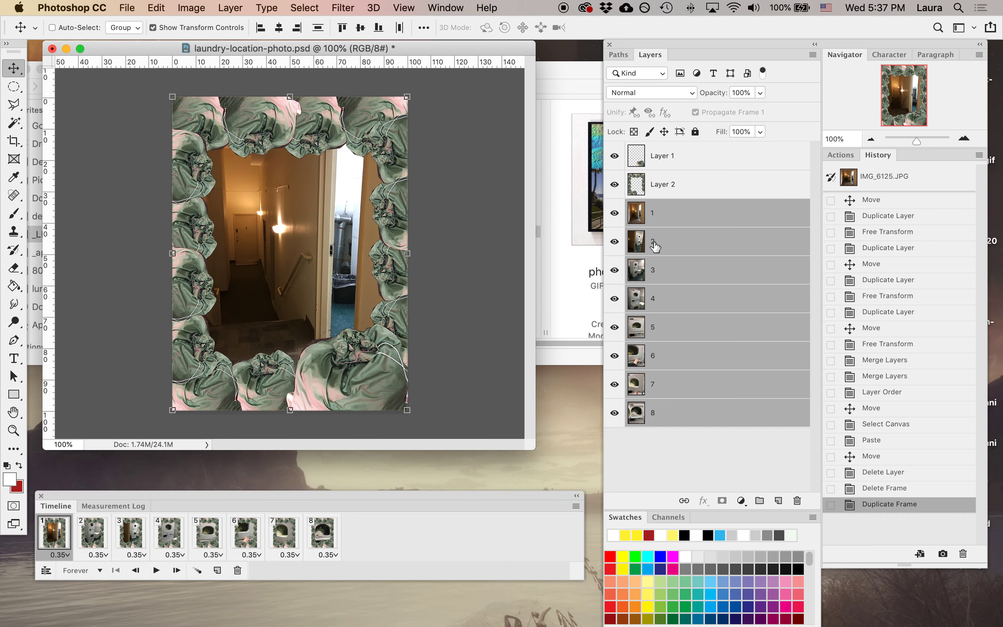
key(super+t)
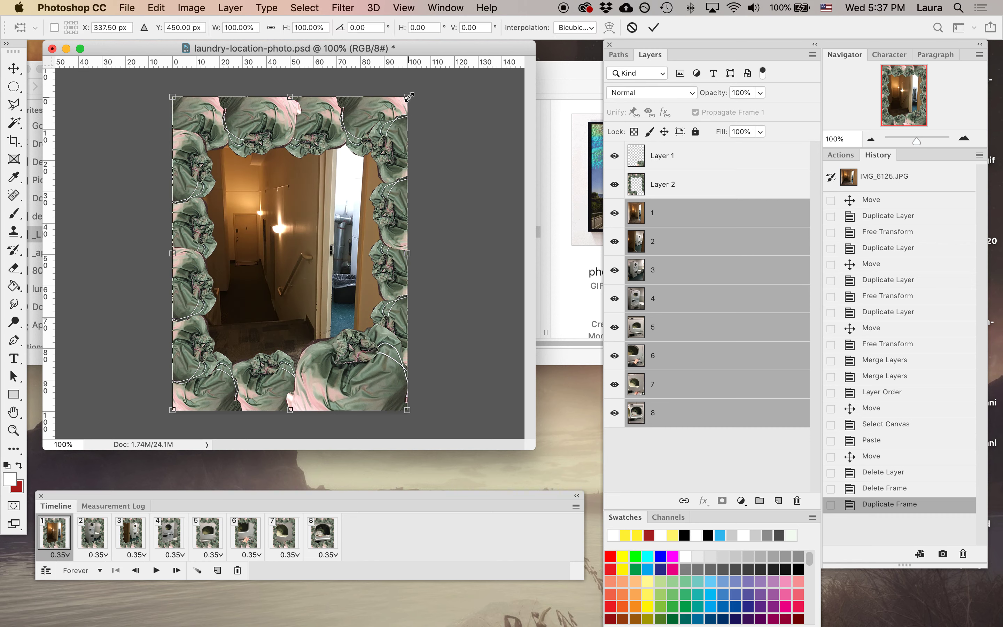
drag(408, 96, 369, 131)
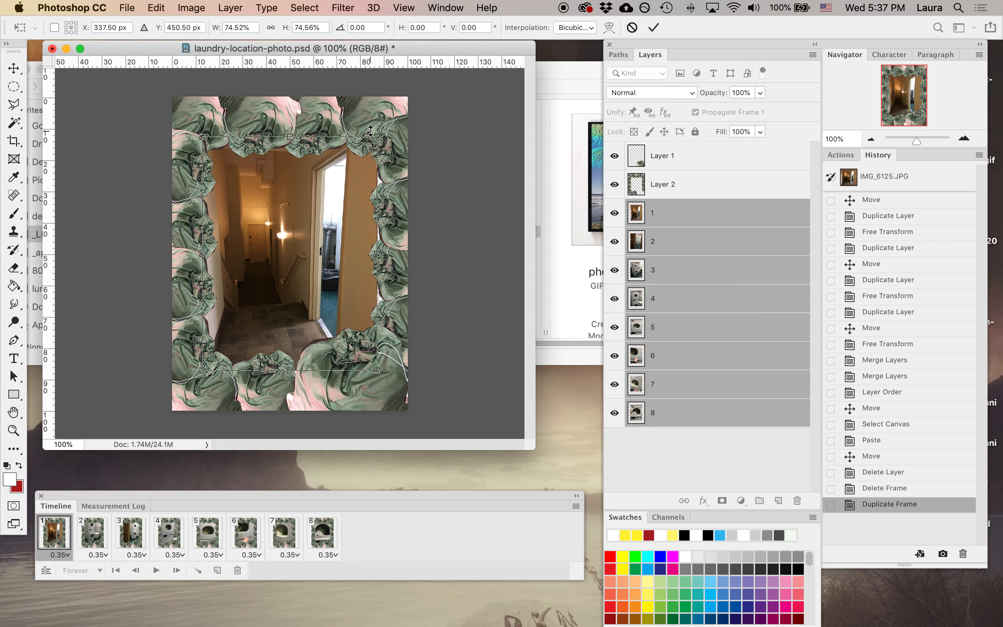
key(Return)
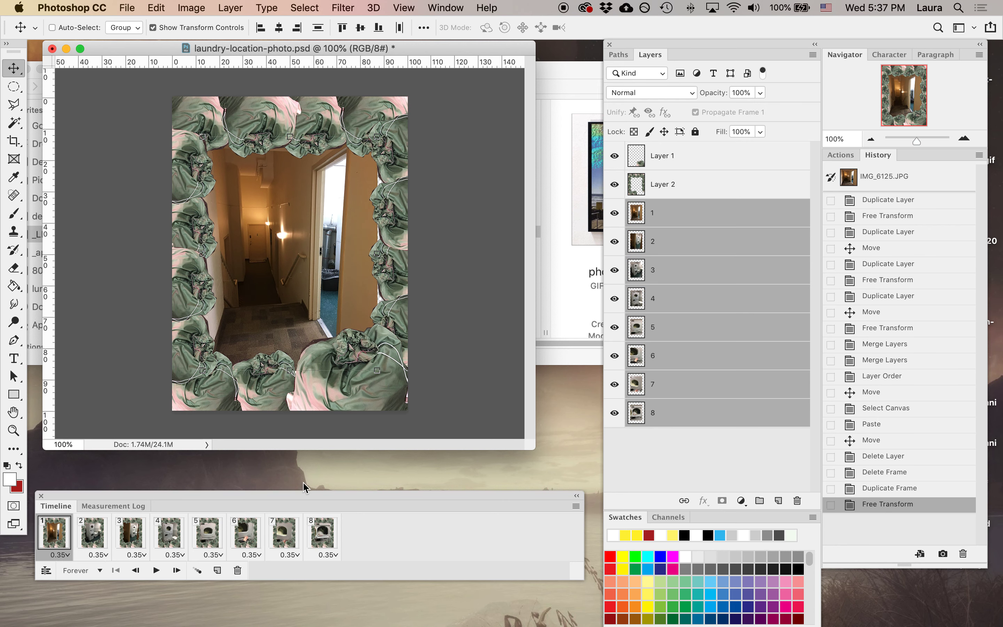
Step: Inspect the scaled photos inside the bag border in frames 2 through 8 and play the animation
click(93, 532)
click(130, 532)
click(169, 533)
click(214, 531)
click(246, 531)
click(284, 532)
click(322, 532)
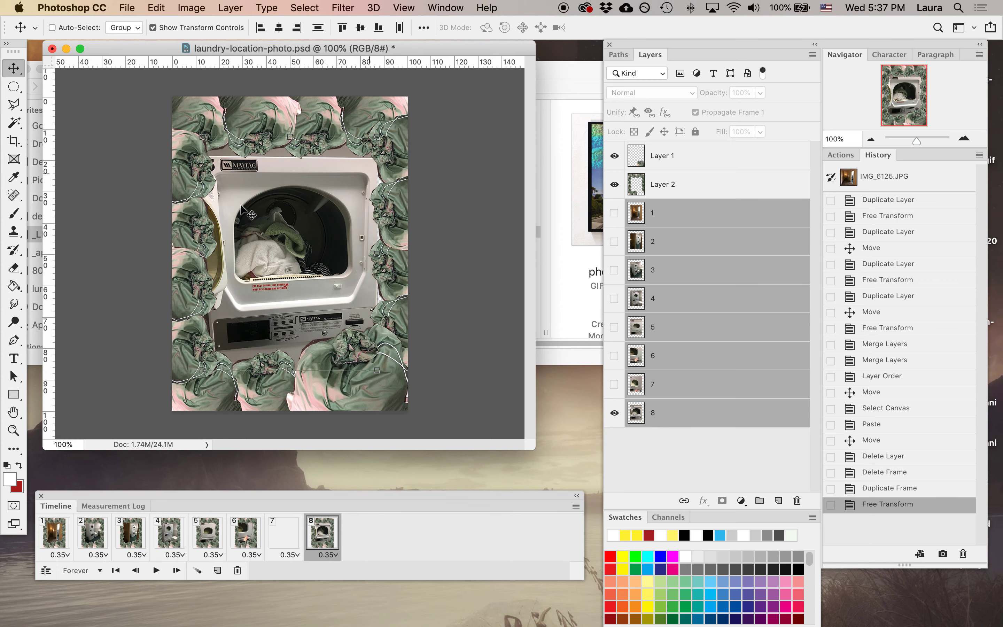
click(156, 569)
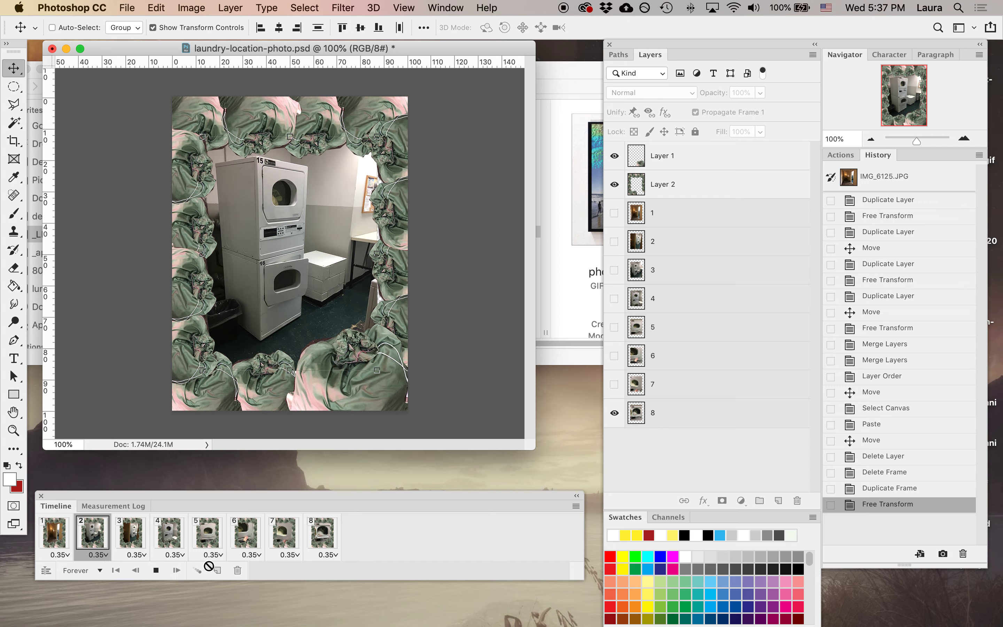
Step: Switch to Finder to preview photo-beach.gif, close the preview and return to the laundry document in Photoshop
drag(475, 47, 403, 56)
drag(562, 80, 663, 69)
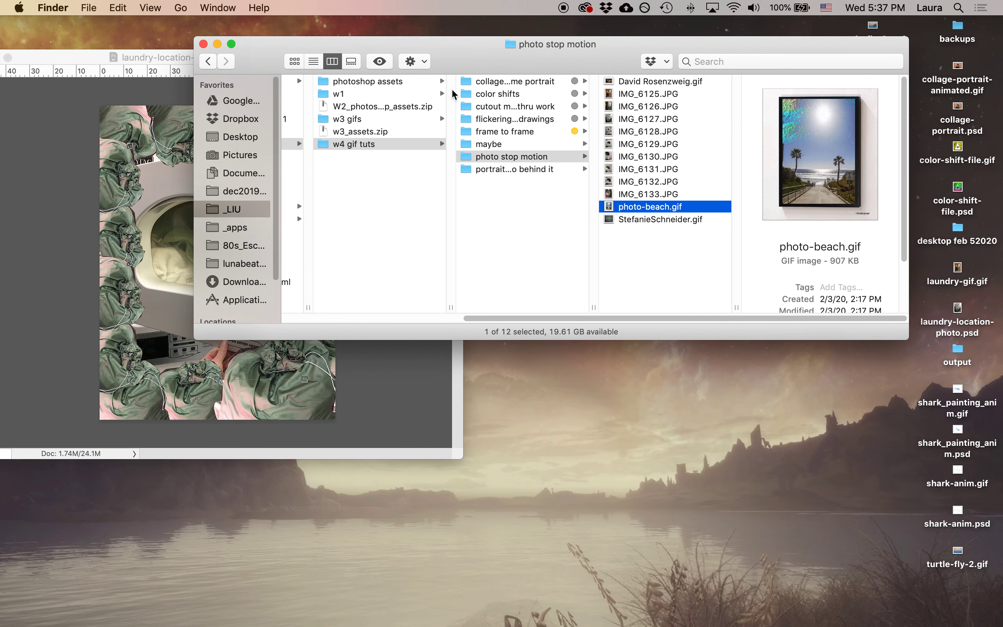
click(369, 65)
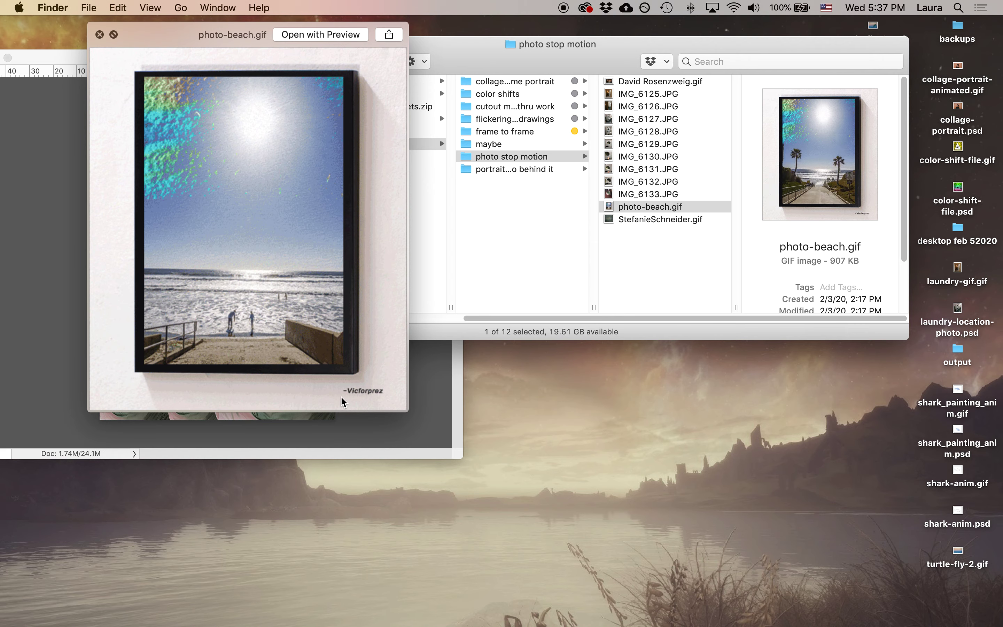
click(100, 35)
click(80, 64)
drag(81, 61, 163, 58)
Step: Save laundry-location-photo.psd and open the Save for Web (Legacy) export
click(126, 7)
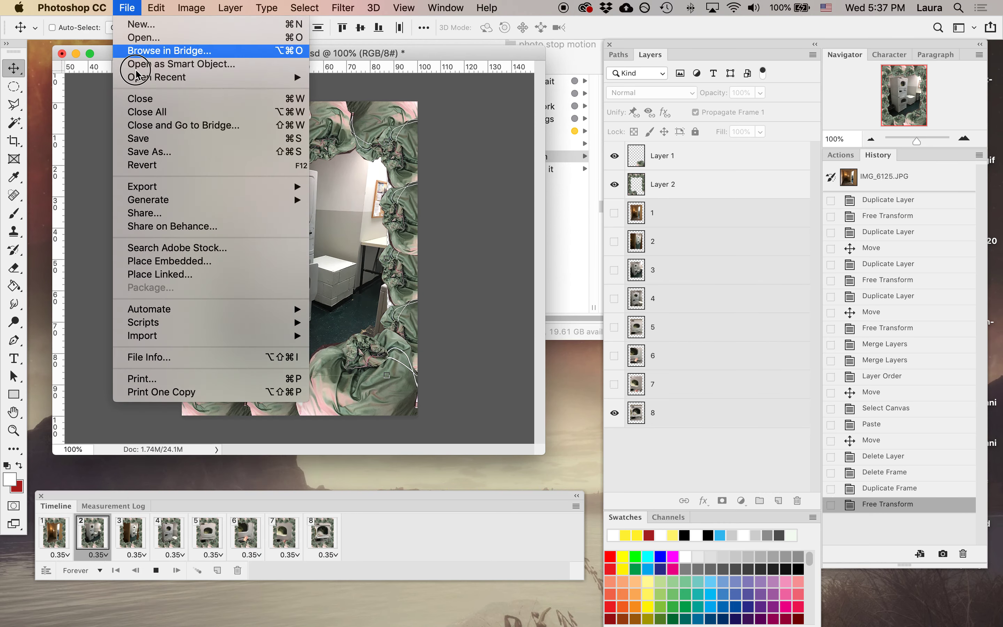
click(138, 139)
click(127, 8)
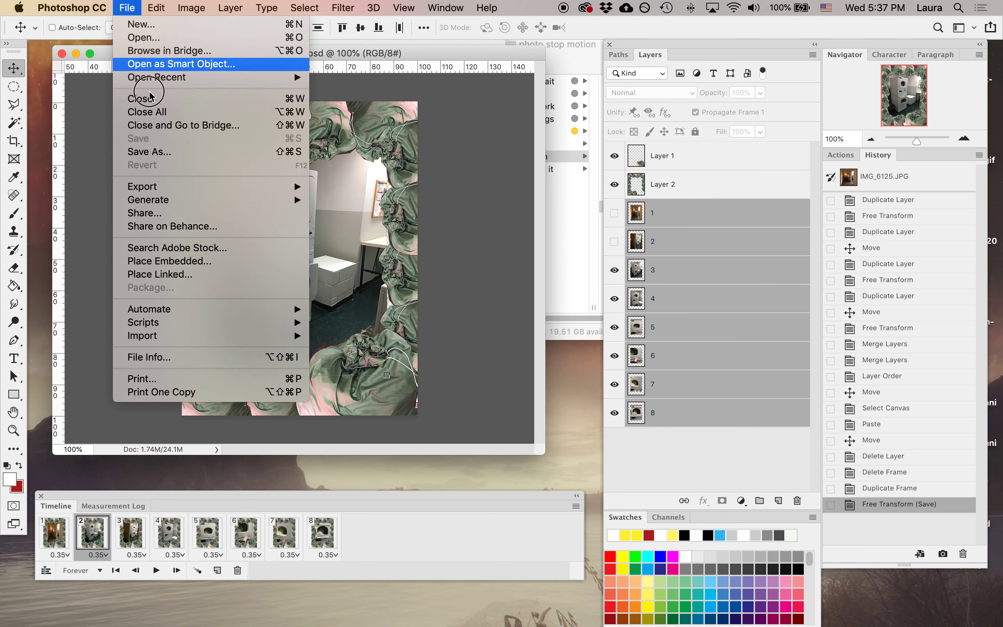
mouse_move(193, 188)
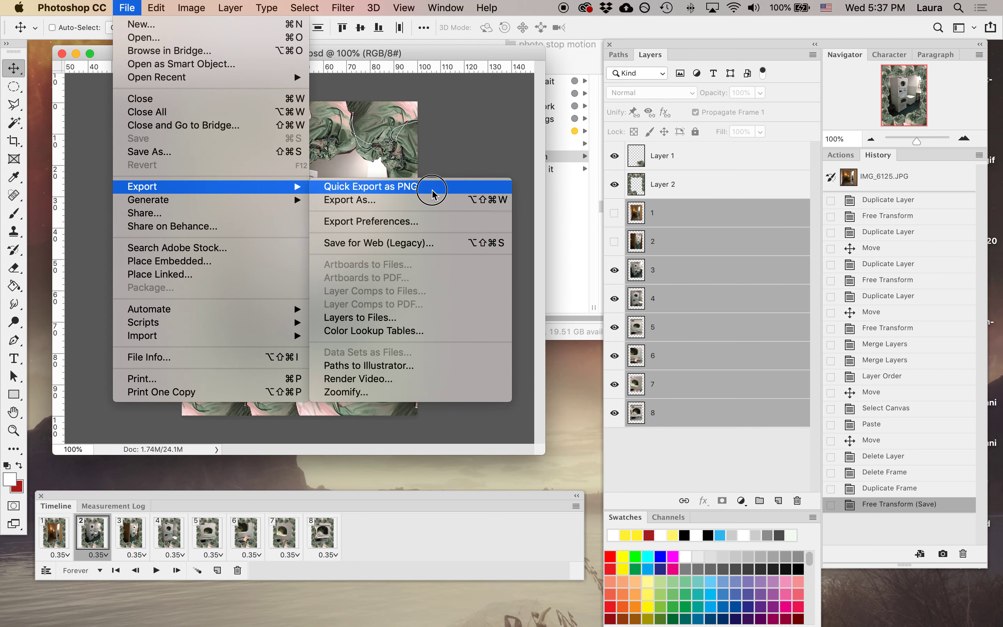
click(432, 243)
Step: Set the web export to the GIF 128 Dithered preset with transparency turned off
click(609, 101)
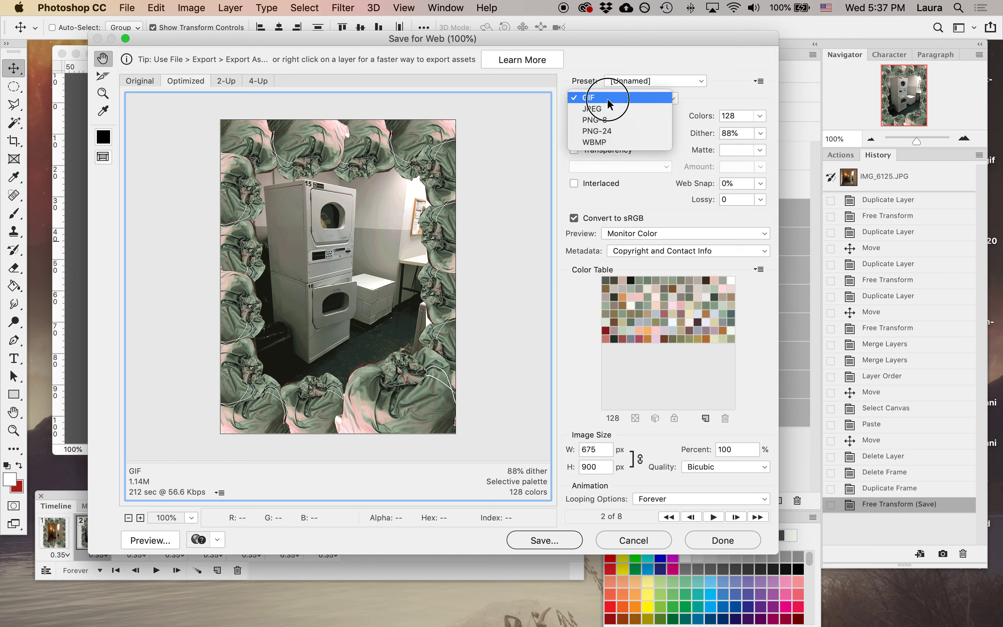
click(609, 100)
click(625, 80)
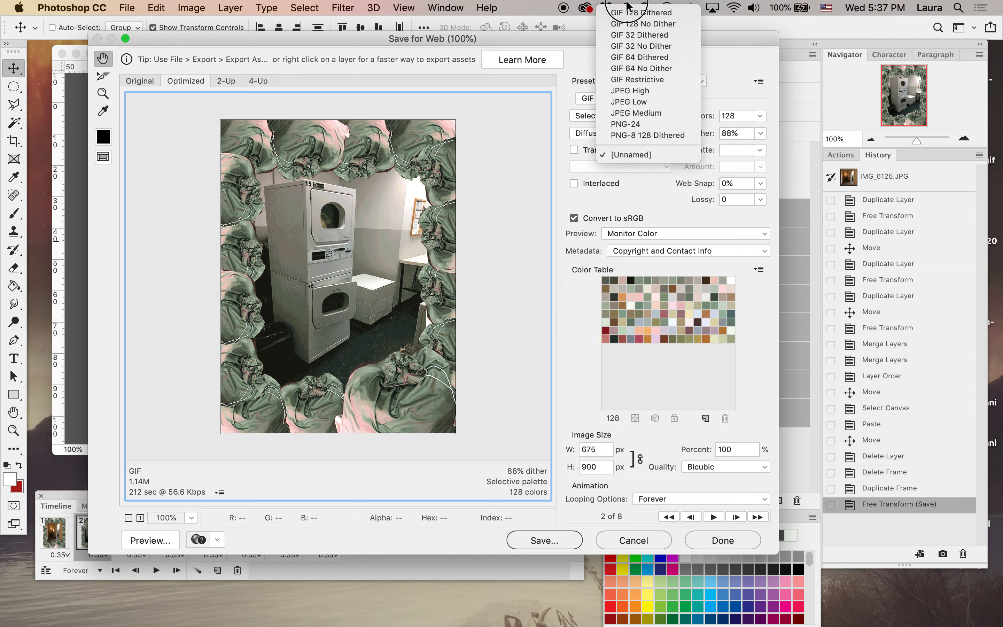
click(634, 13)
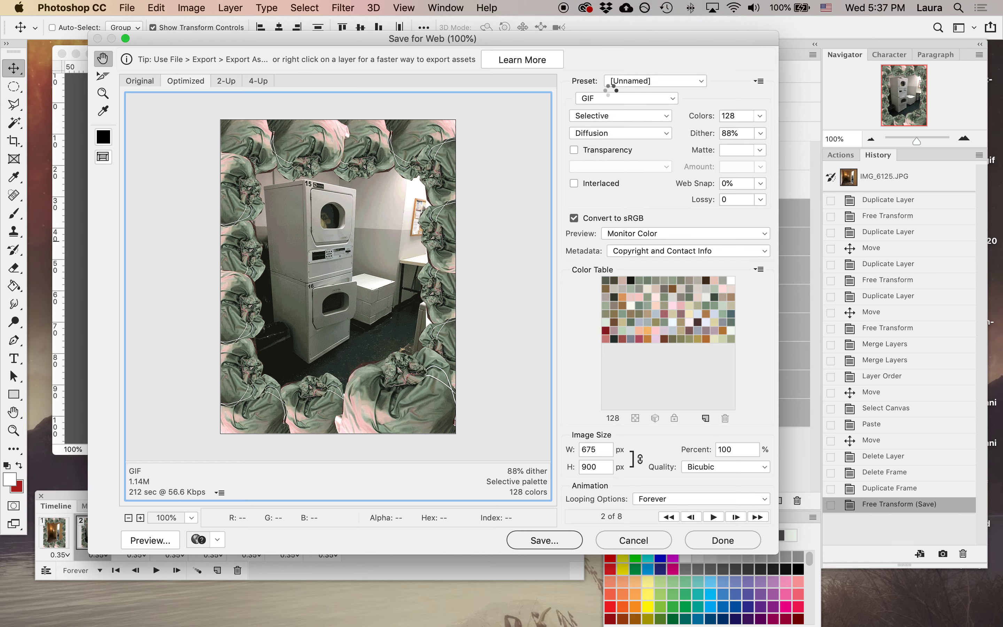
click(573, 150)
Step: Play the animation in the export preview, stop it and save the GIF to the Desktop as laundry-with-frame.gif
click(713, 517)
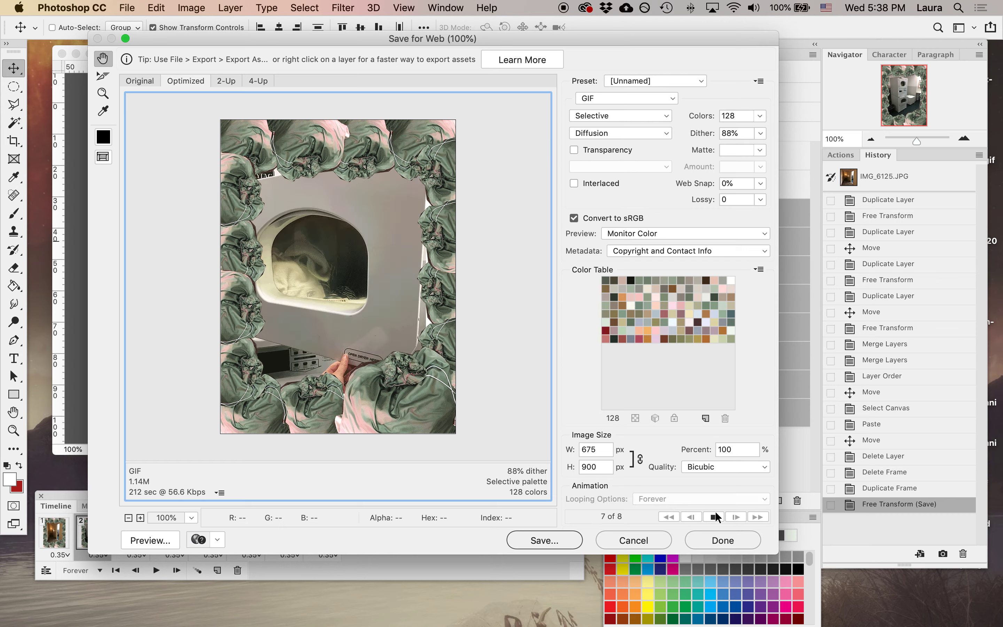
click(713, 517)
click(543, 540)
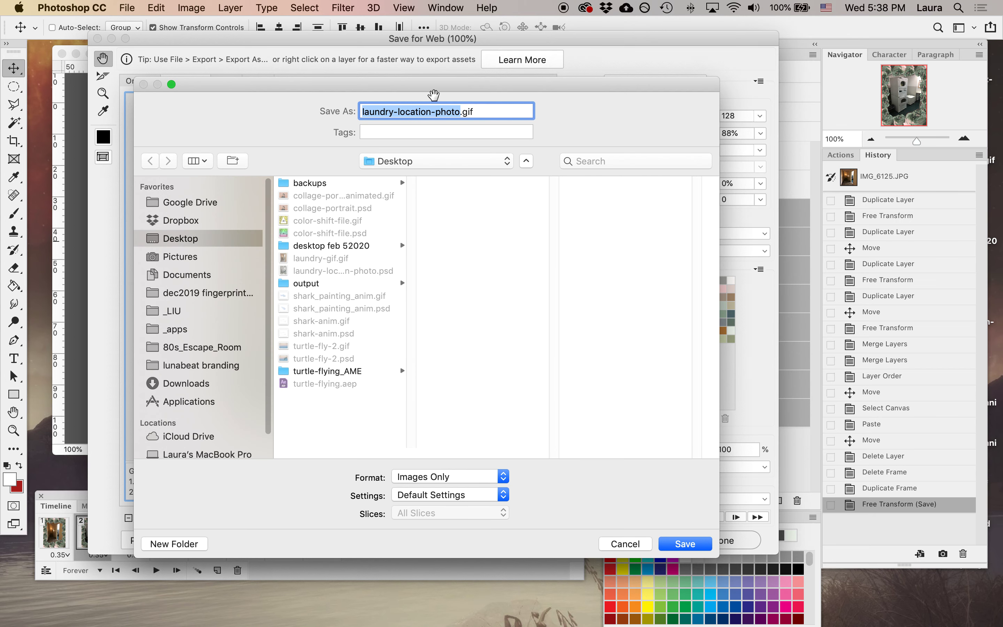
text(laundr)
text(y-with-frame)
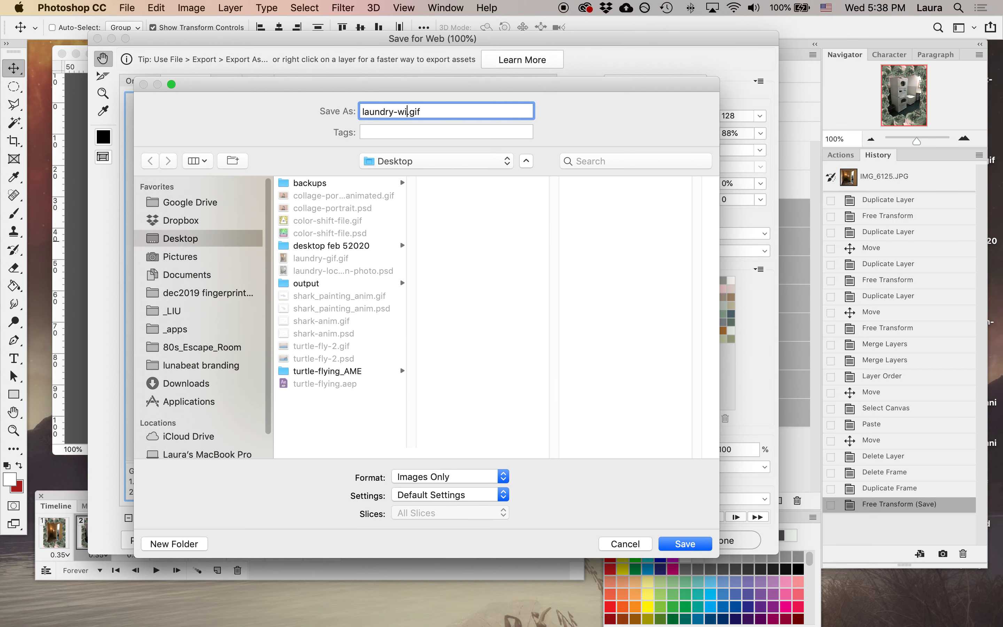
key(Return)
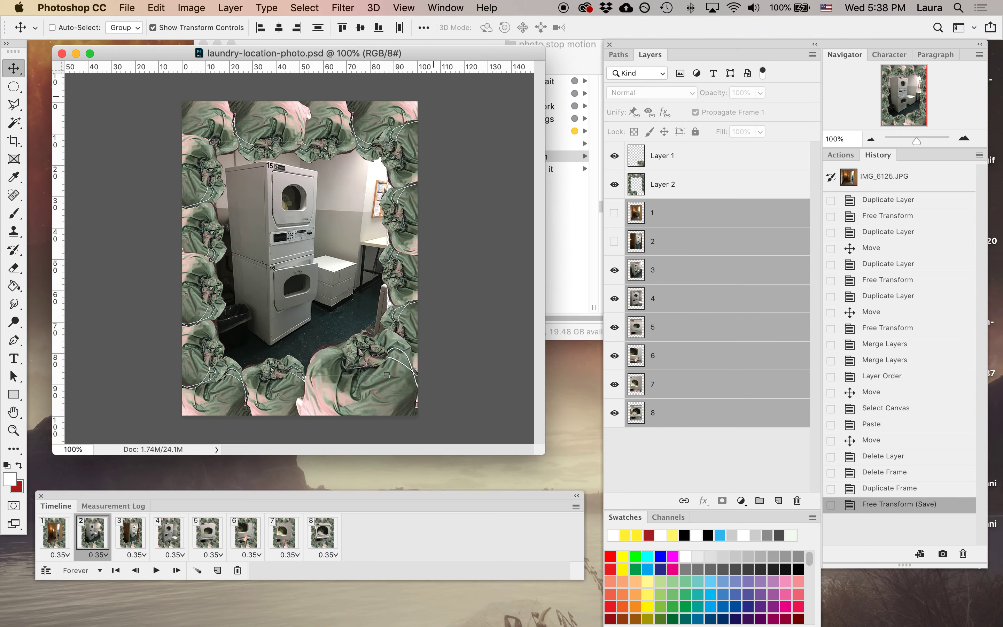
Step: Close the laundry document, hide Photoshop and show the Desktop folder in Finder
click(62, 54)
key(super+h)
click(229, 139)
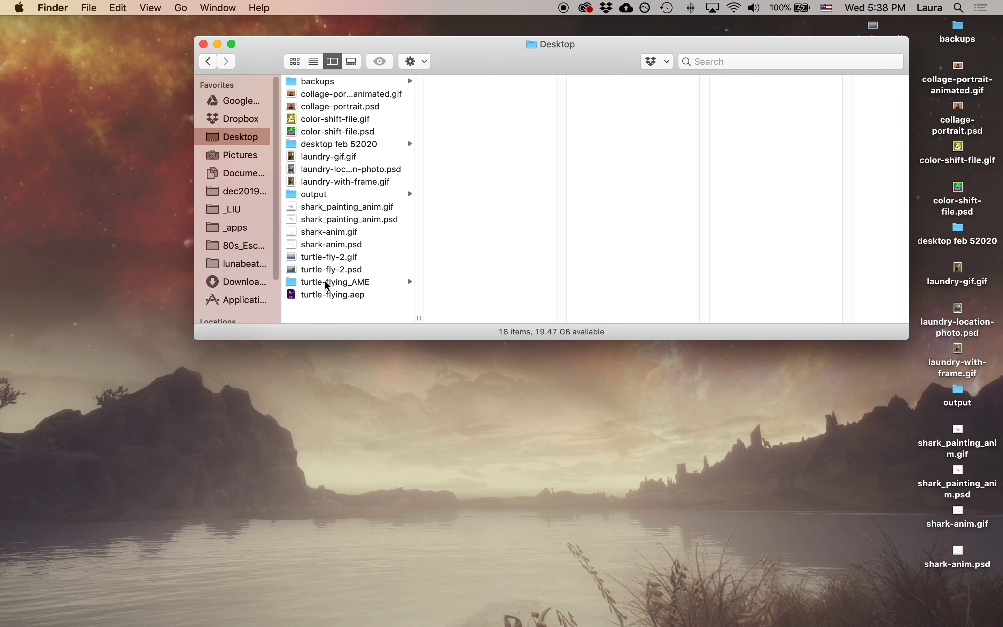
Step: Preview laundry-with-frame.gif in Quick Look and compare it with the unframed laundry-gif.gif
click(356, 157)
key(Down)
key(Down)
click(379, 61)
drag(295, 35, 640, 32)
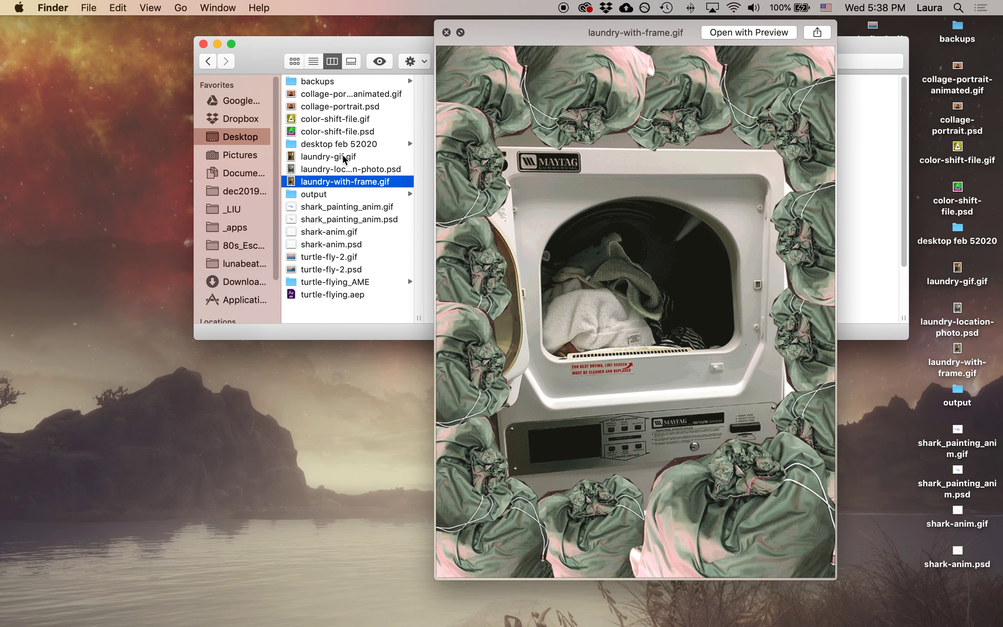
click(344, 159)
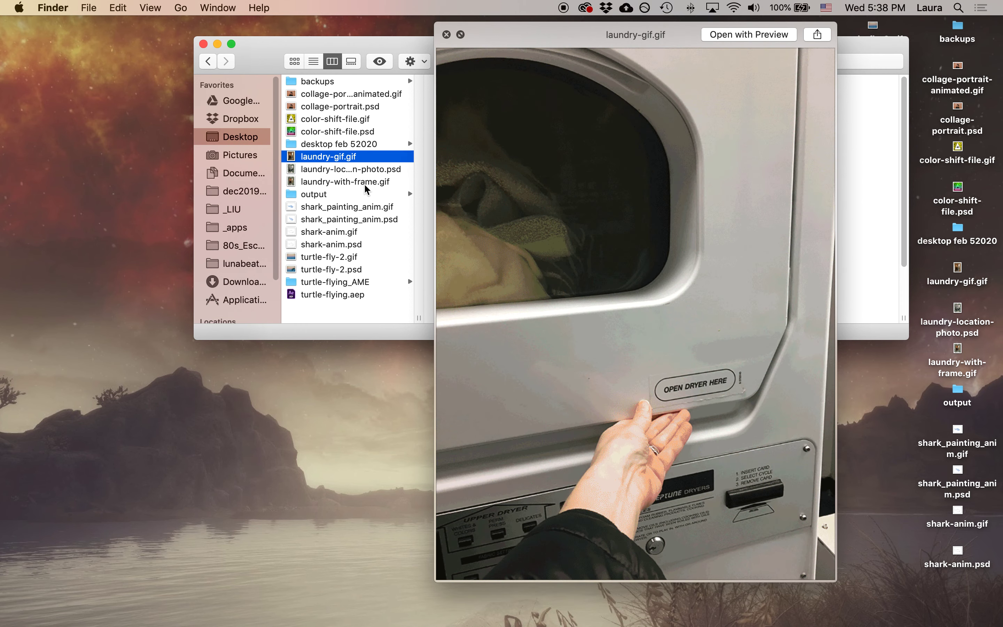
click(364, 183)
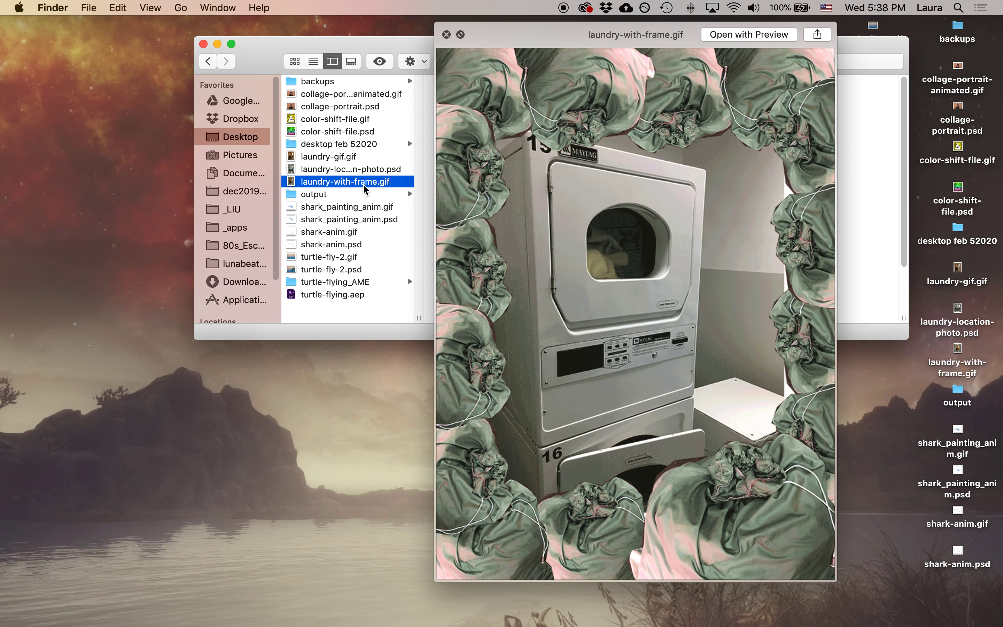